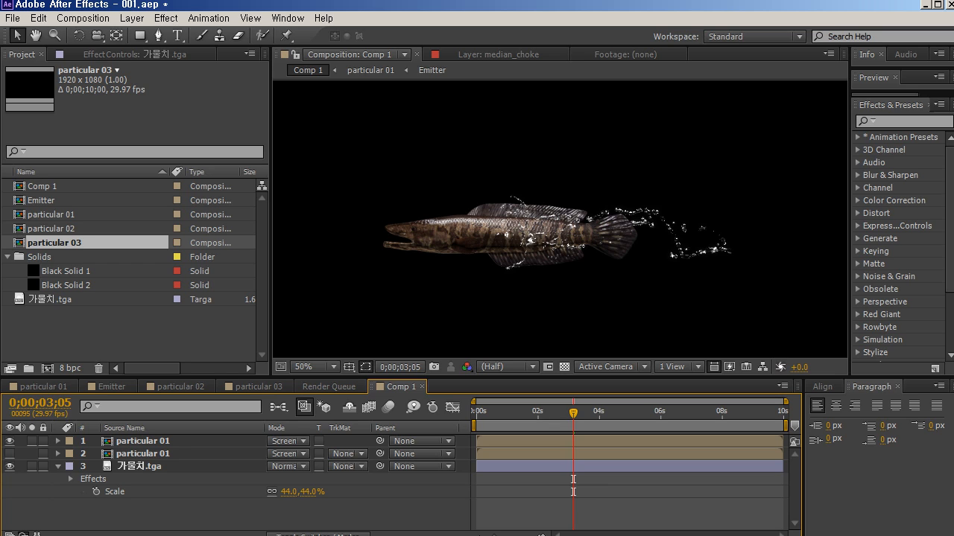
# Play back the fish composition around the three-second mark to examine the water particle effect.
pyautogui.click(500, 412)
pyautogui.press('space')
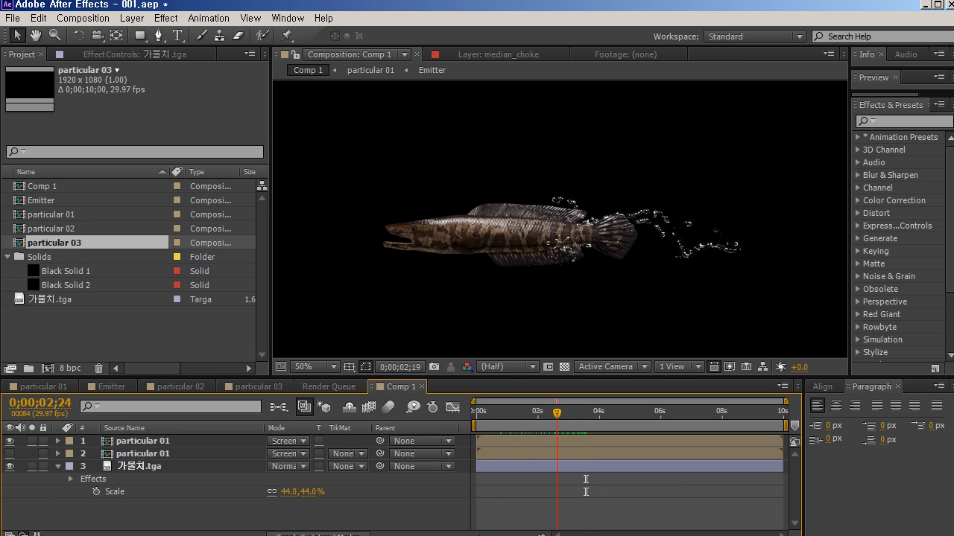
pyautogui.press('space')
pyautogui.moveTo(568, 413); pyautogui.dragTo(572, 413)
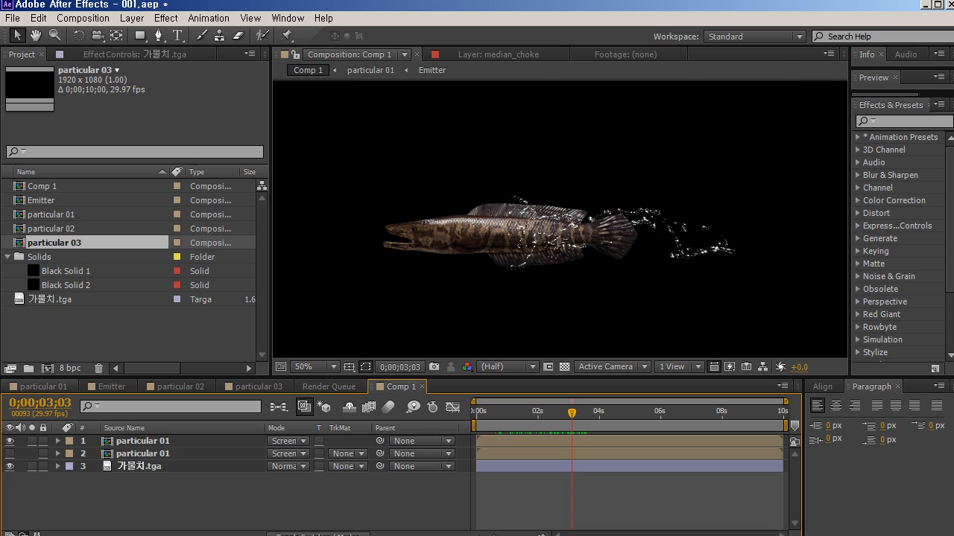
# Open the particular 01 composition and show the effect settings of its particular layer.
pyautogui.click(42, 387)
pyautogui.click(137, 505)
pyautogui.press('F3')
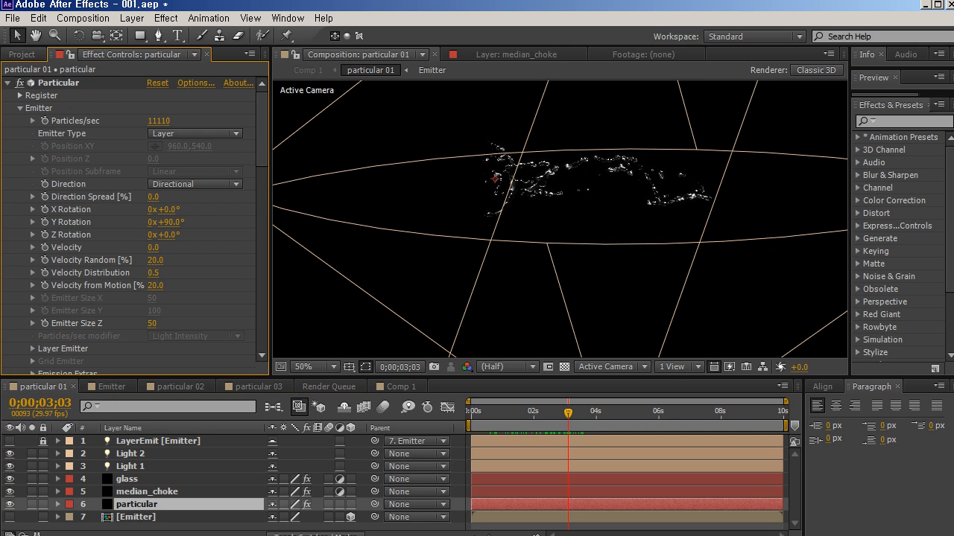
# Collapse the Solids folder in the project and create a new composition, Comp 2, at 640 × 480 px.
pyautogui.click(22, 54)
pyautogui.click(8, 257)
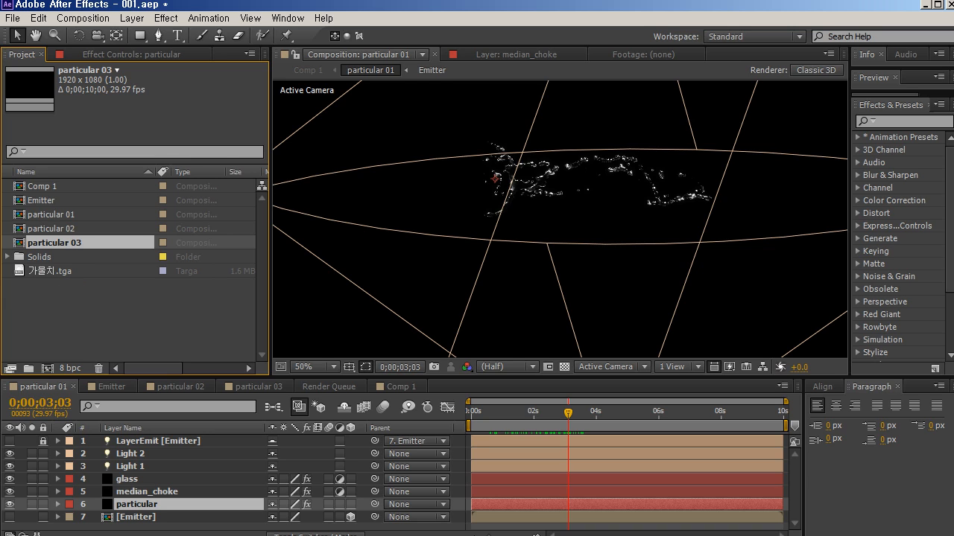
pyautogui.click(97, 317)
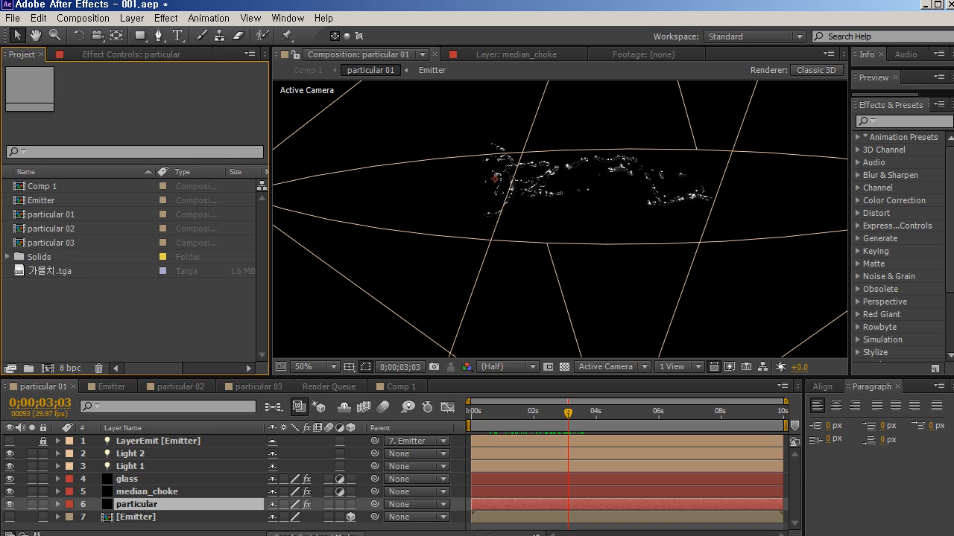
pyautogui.hotkey('ctrl', 'n')
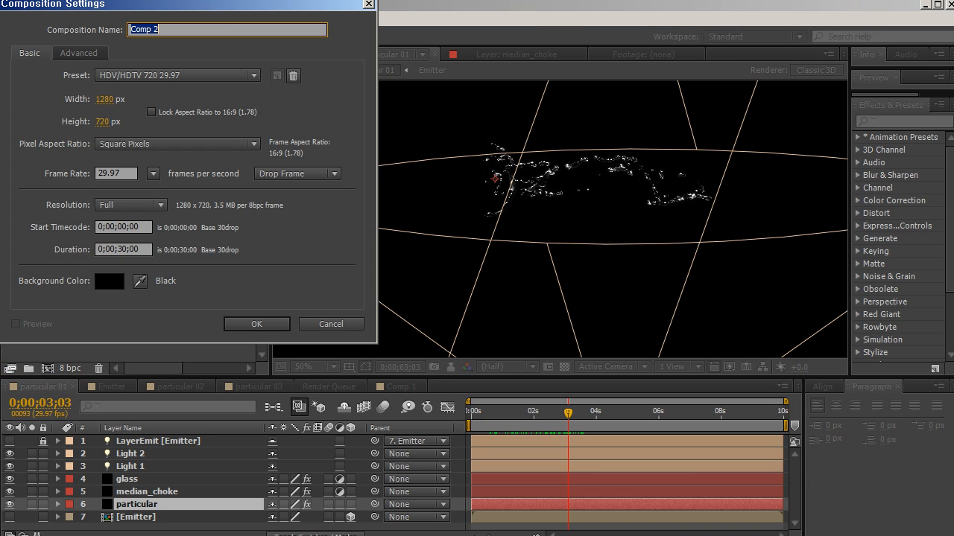
pyautogui.click(104, 100)
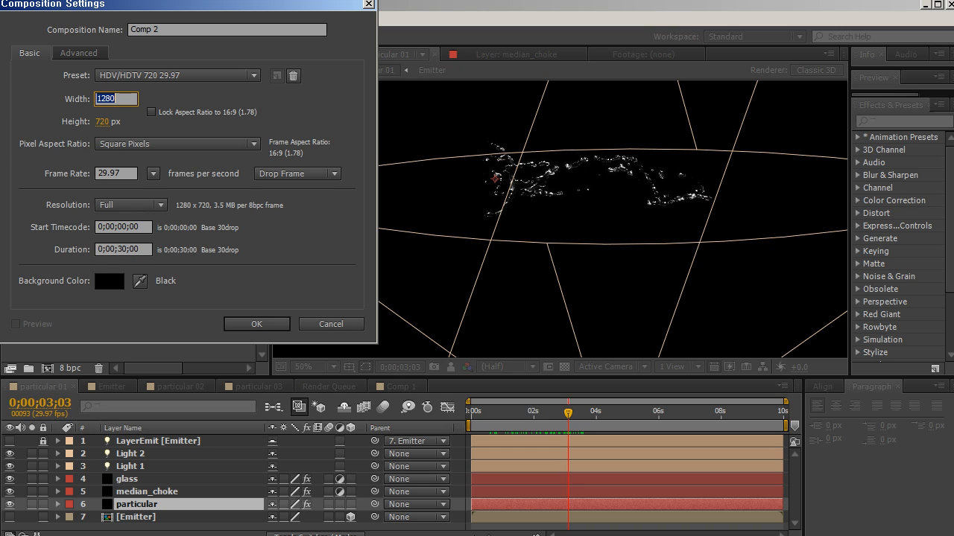
pyautogui.write('640')
pyautogui.press('Tab')
pyautogui.write('480')
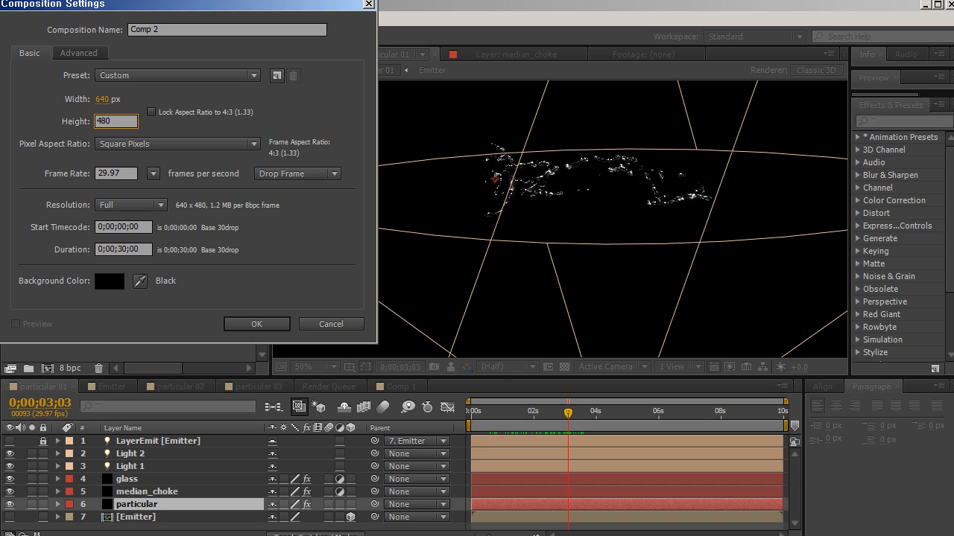
pyautogui.press('Return')
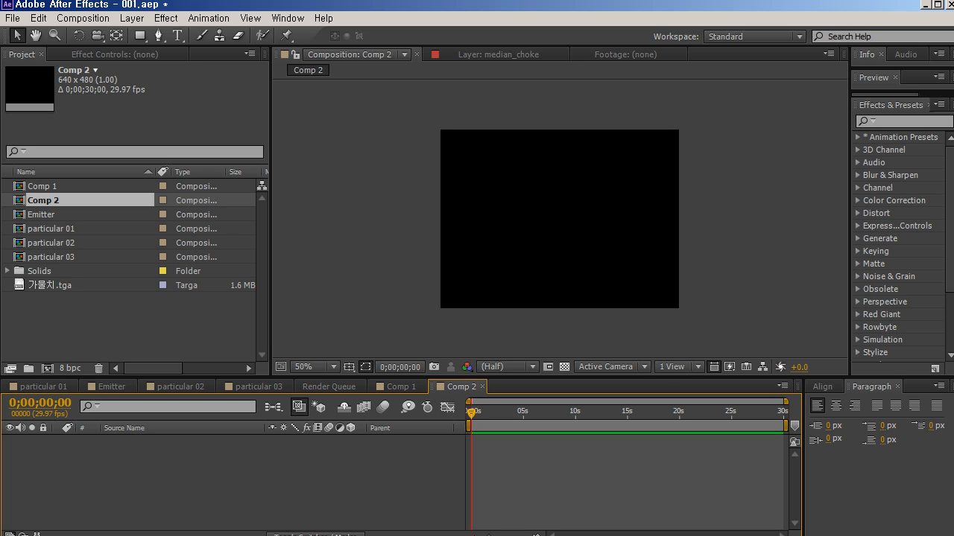
# Add a black 640 × 480 px solid to Comp 2 and apply the Trapcode Particular effect to it.
pyautogui.hotkey('ctrl', 'y')
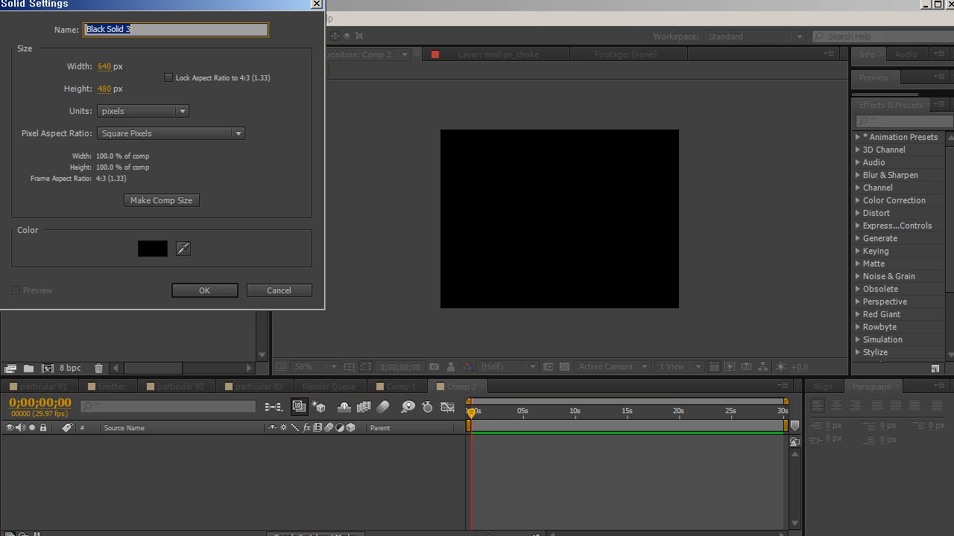
pyautogui.press('Return')
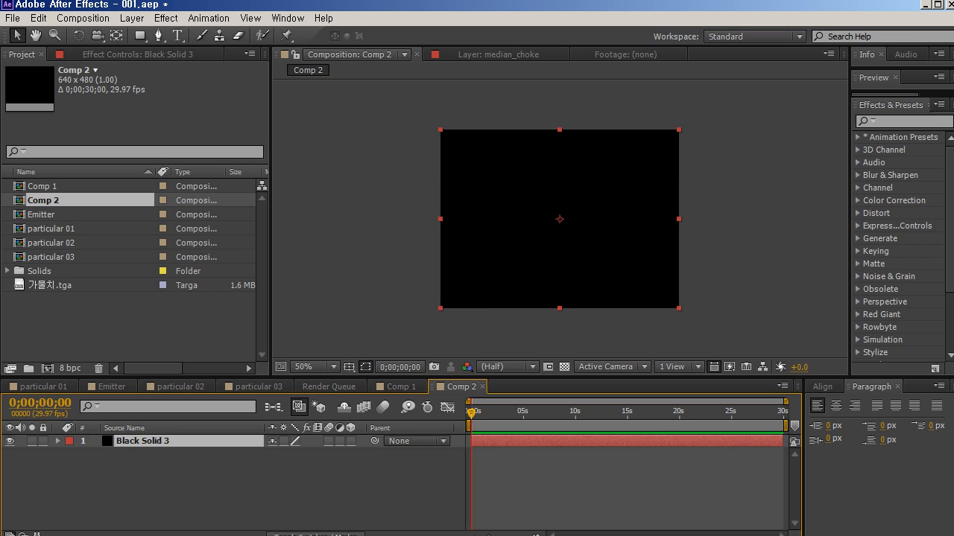
pyautogui.click(883, 121)
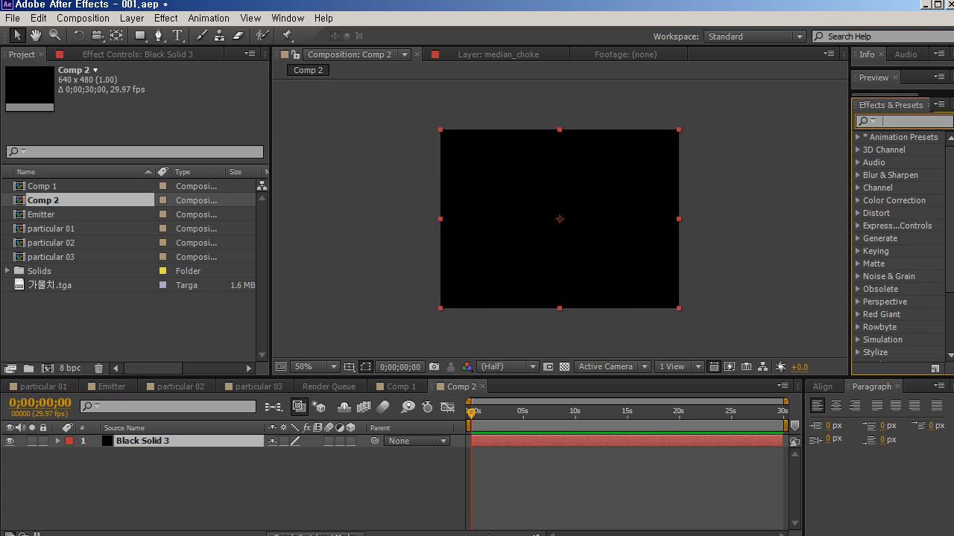
pyautogui.write('part')
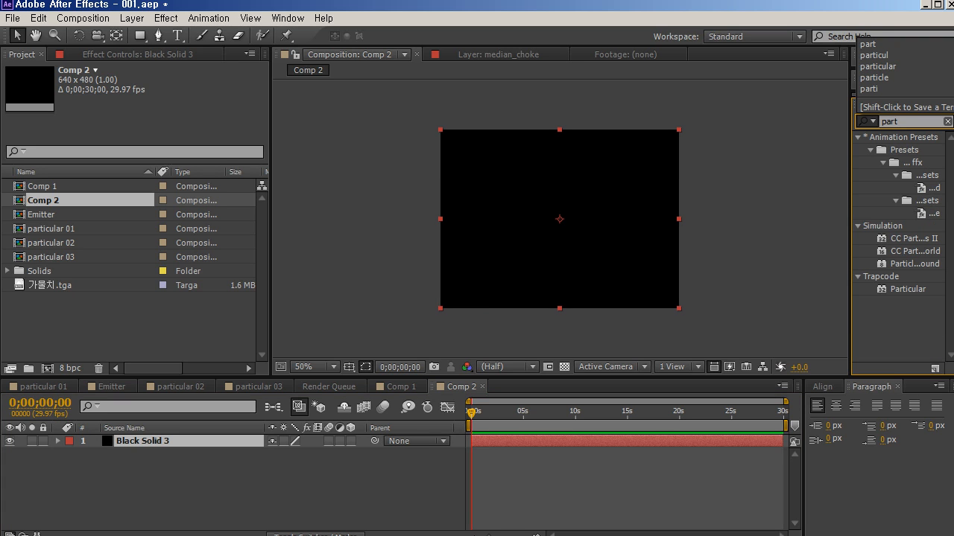
pyautogui.write('c')
pyautogui.press('BackSpace')
pyautogui.moveTo(907, 289); pyautogui.dragTo(559, 219)
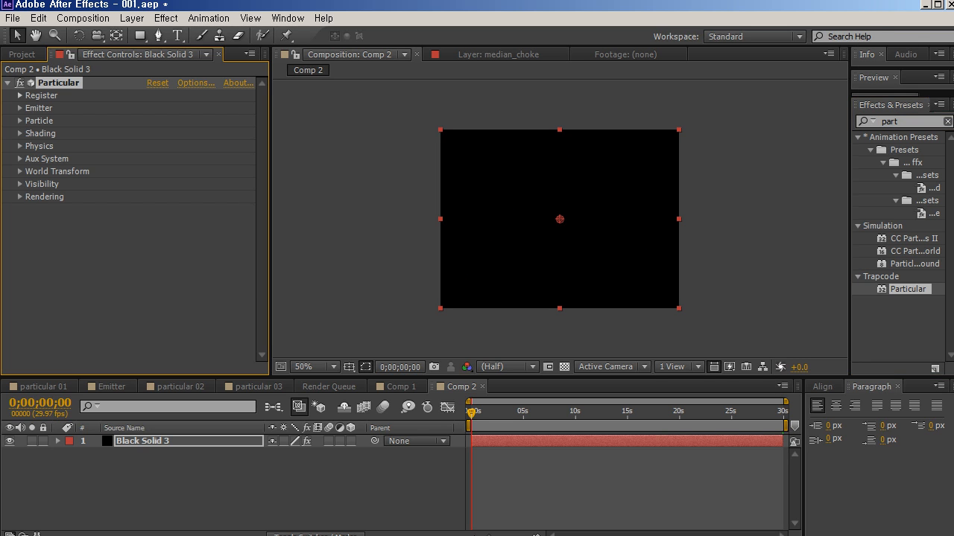
# At about 0;00;06;20, set Particular's emitter type to Box and its direction to Directional.
pyautogui.moveTo(471, 413); pyautogui.dragTo(541, 413)
pyautogui.click(20, 109)
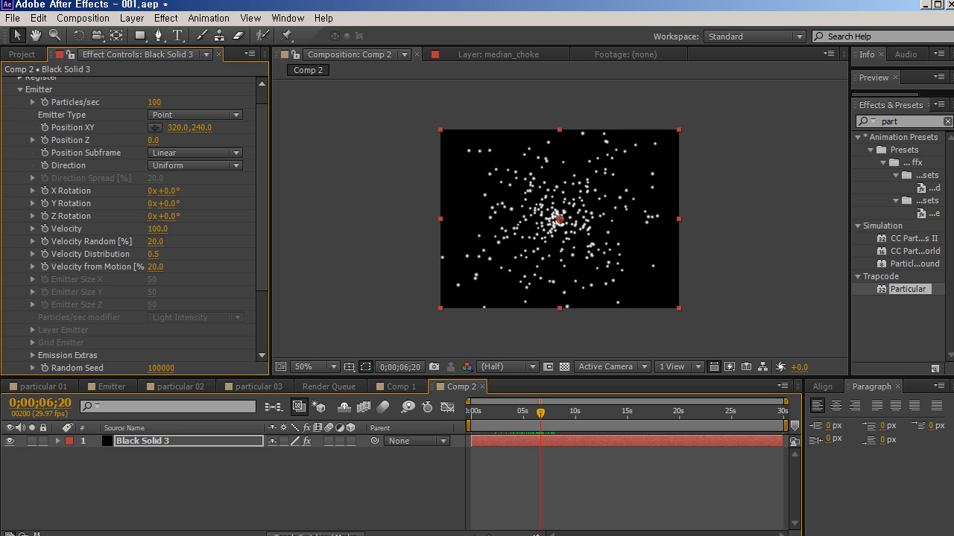
pyautogui.click(194, 114)
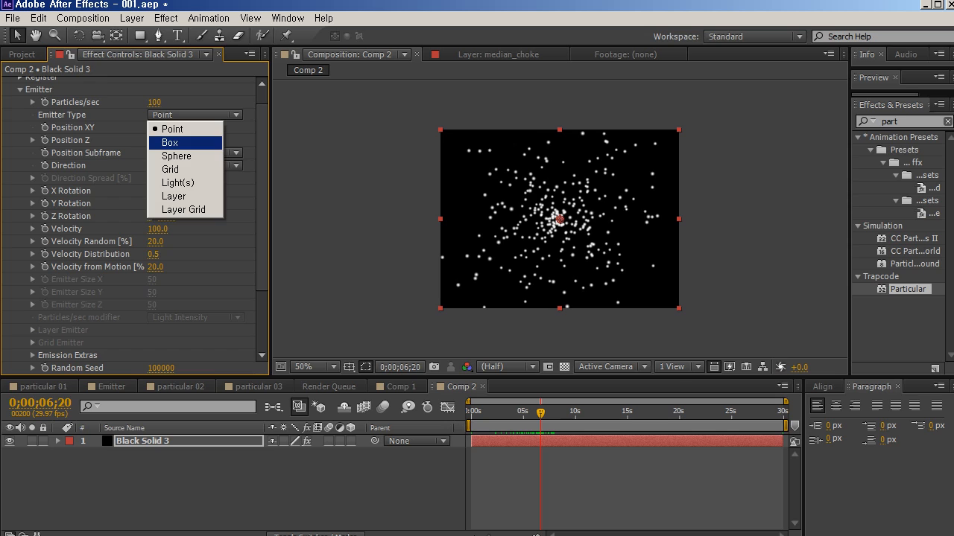
pyautogui.click(185, 142)
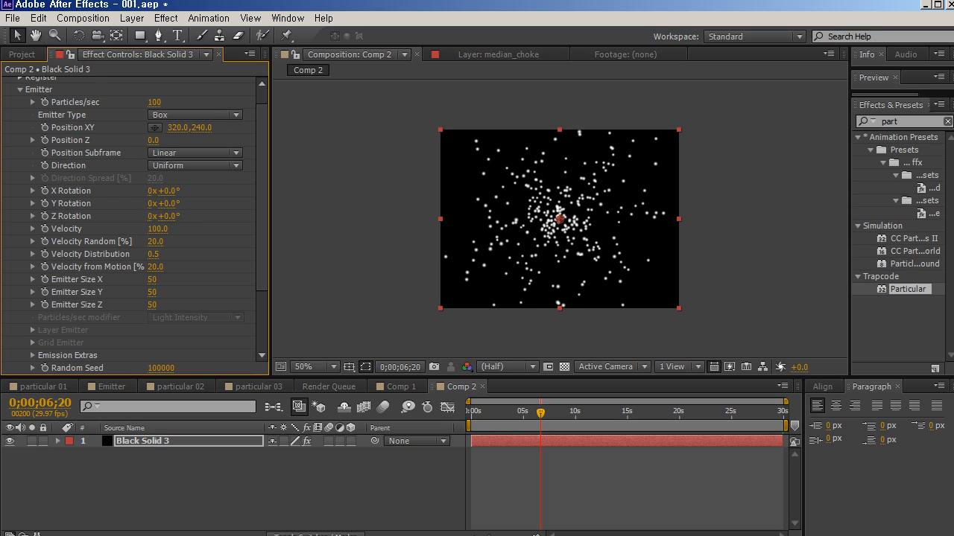
pyautogui.click(194, 166)
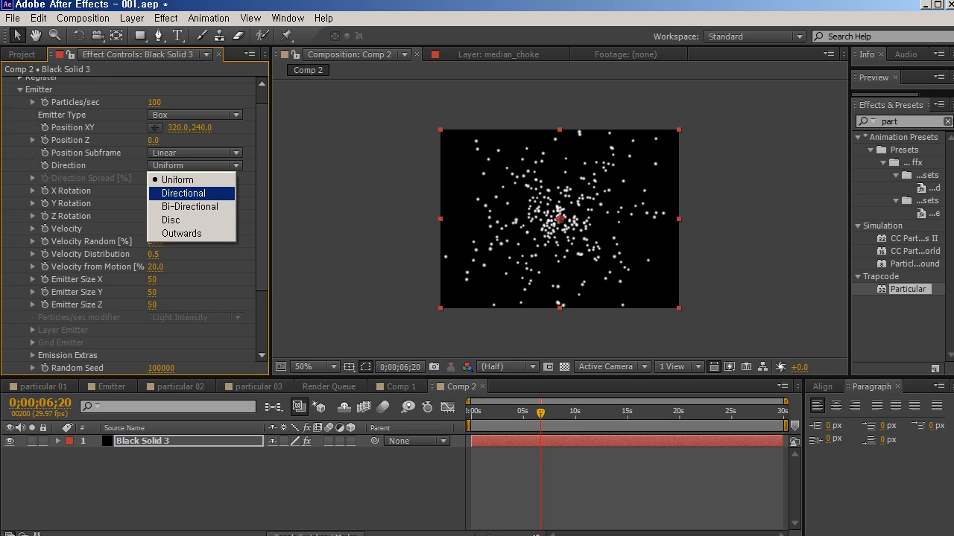
pyautogui.click(183, 193)
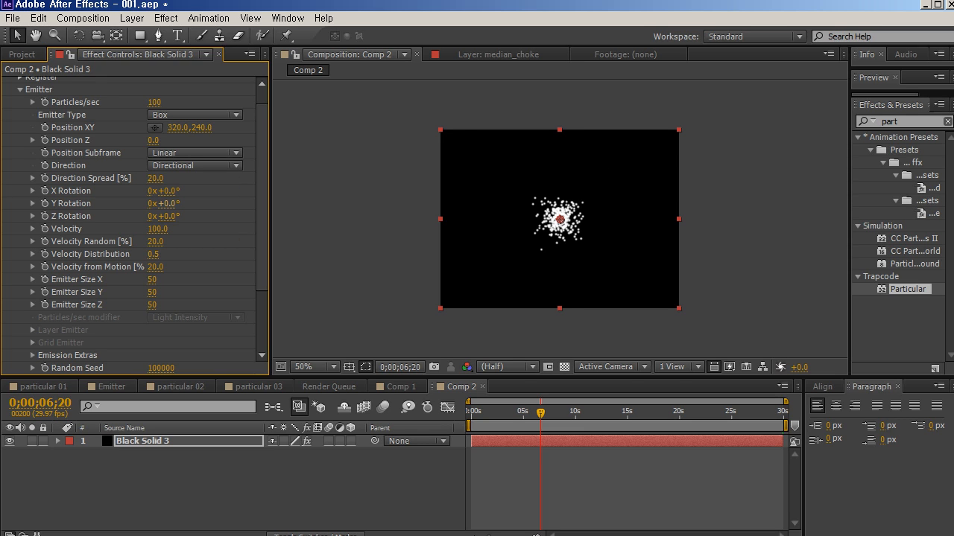
# Set the emitter's Y Rotation to 90° and move its XY position to 213, 240.
pyautogui.moveTo(167, 203); pyautogui.dragTo(220, 203)
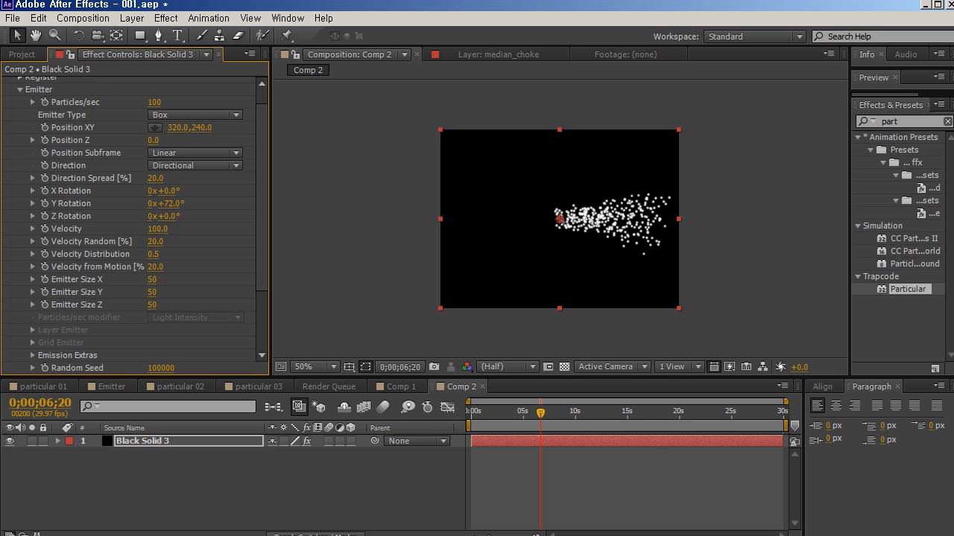
pyautogui.click(172, 203)
pyautogui.write('90')
pyautogui.press('Return')
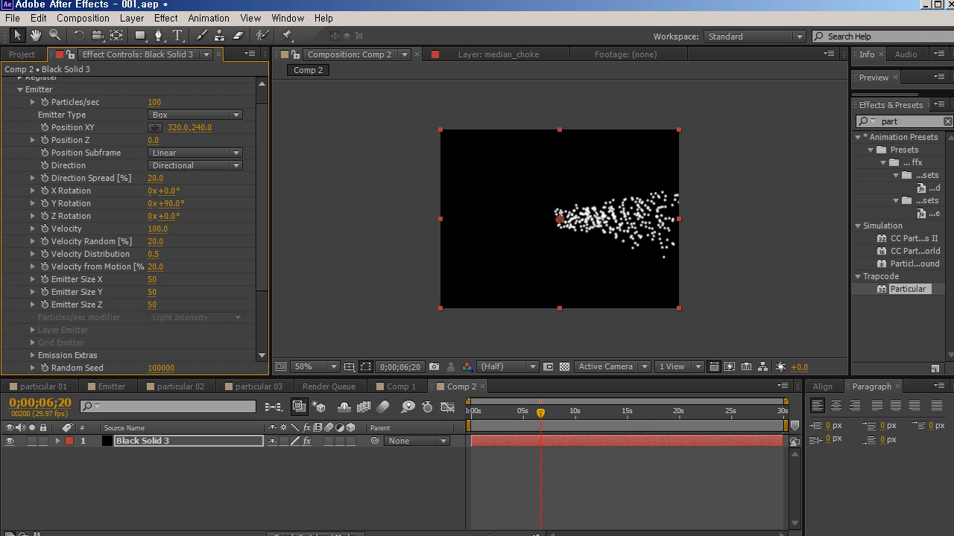
pyautogui.moveTo(177, 127); pyautogui.dragTo(98, 128)
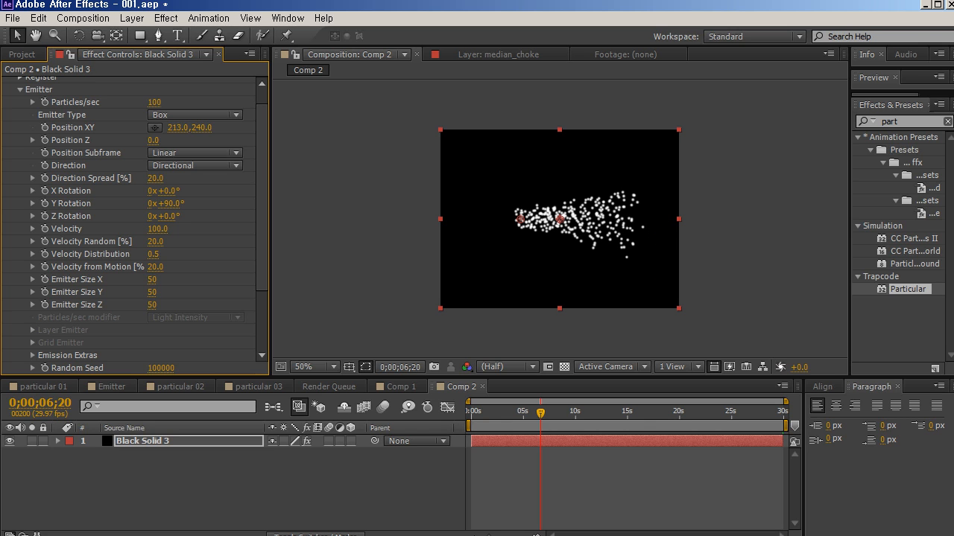
# Preview the particle stream along the timeline and return the current time to 0;00;00;00.
pyautogui.moveTo(489, 412); pyautogui.dragTo(620, 412)
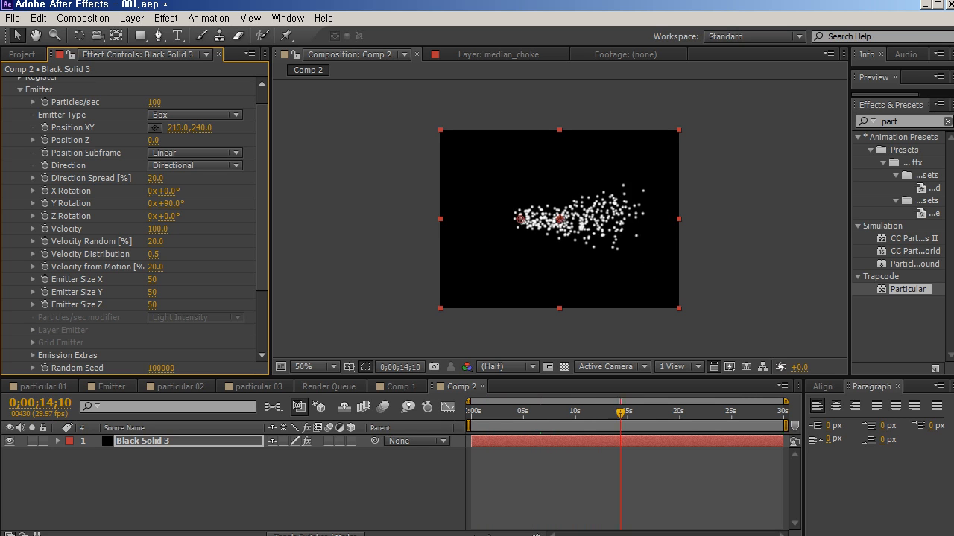
pyautogui.press('KP_0')
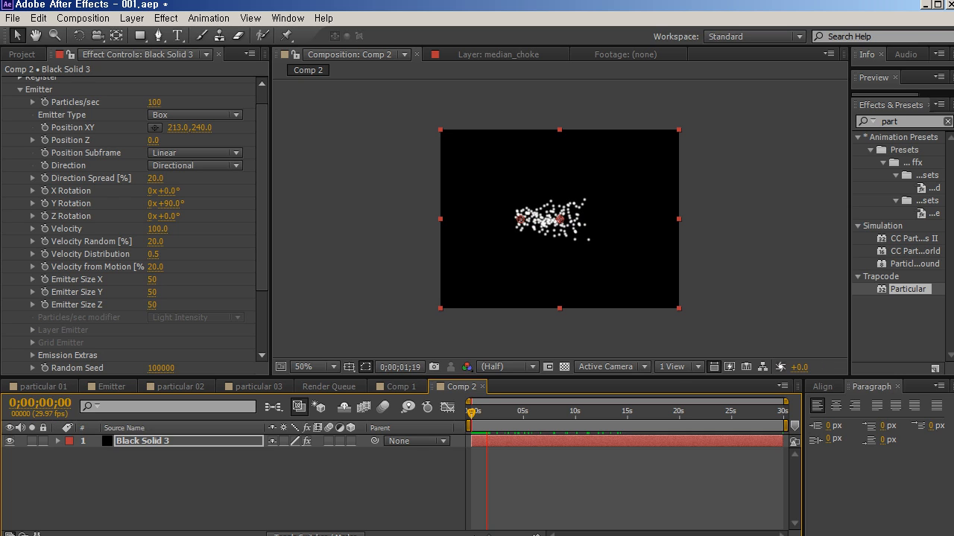
pyautogui.press('space')
pyautogui.moveTo(489, 414); pyautogui.dragTo(470, 414)
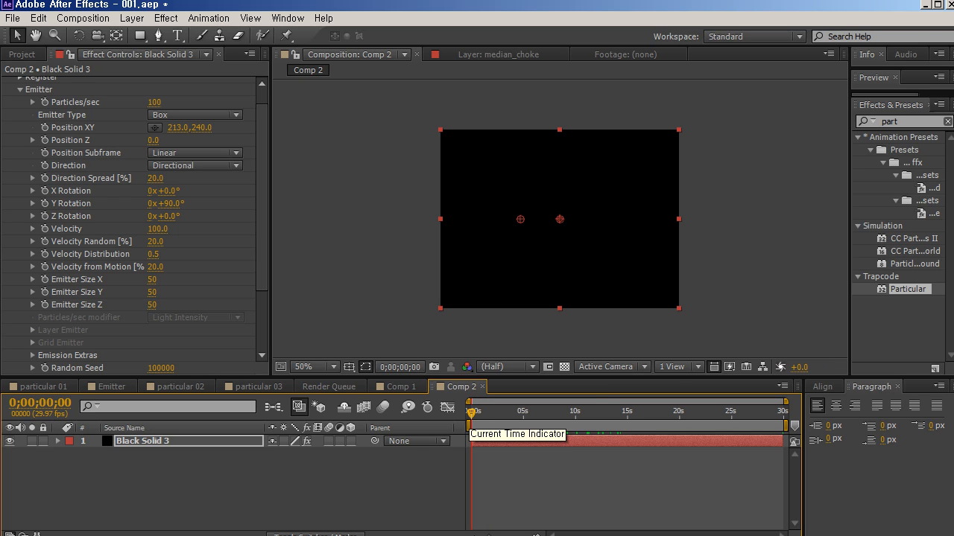
# Set the duration of Comp 2 to 10 seconds.
pyautogui.hotkey('ctrl', 'k')
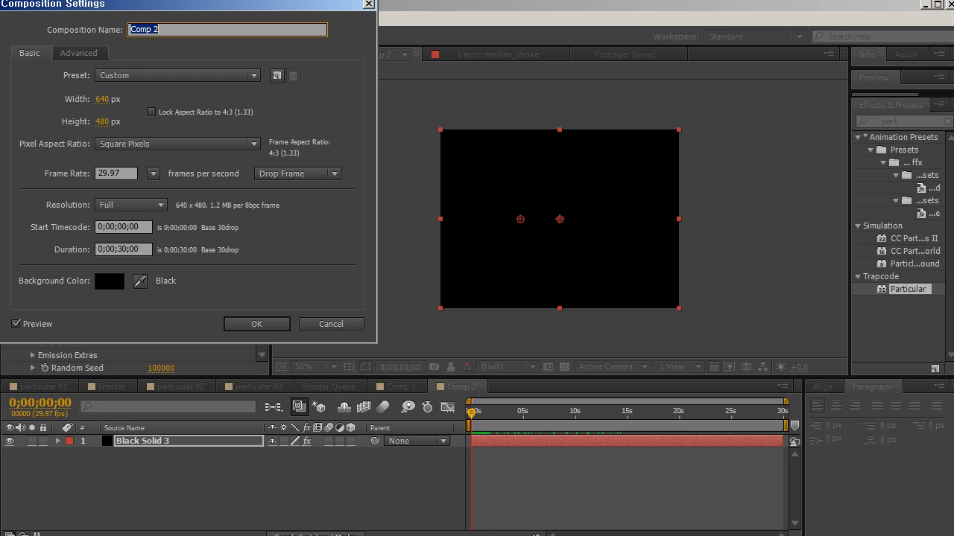
pyautogui.click(100, 249)
pyautogui.write('10;0')
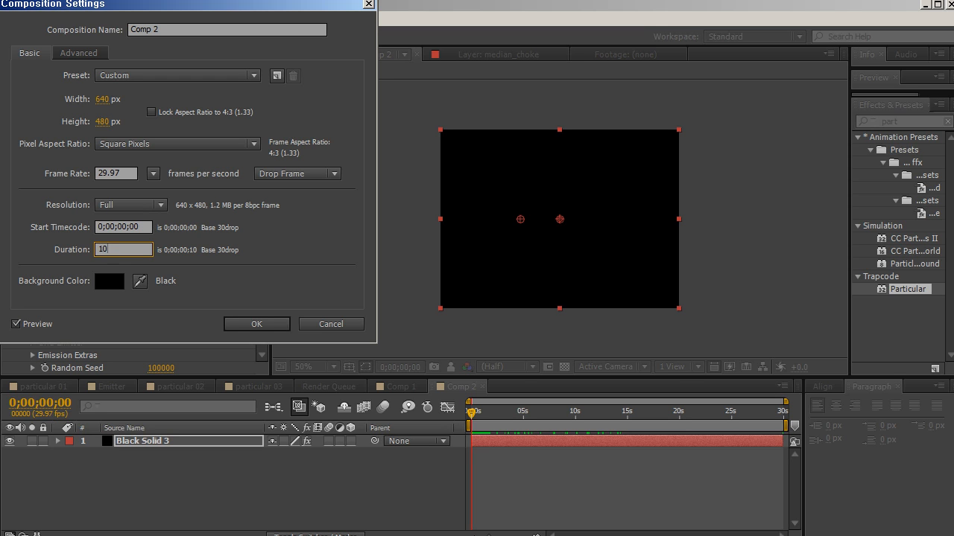
pyautogui.press('Return')
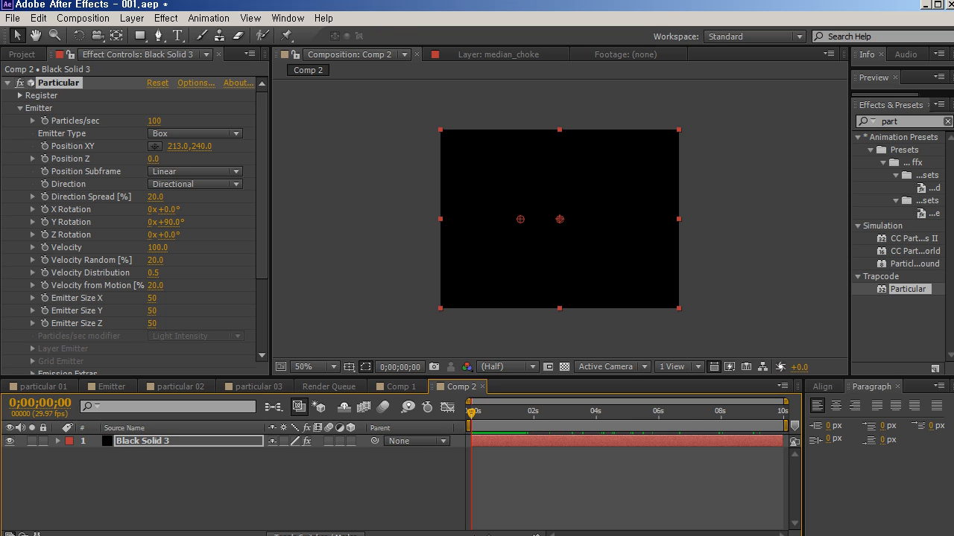
# Play the composition to about 0;00;03;02 and set the emitter's Particles/sec to 1000.
pyautogui.press('space')
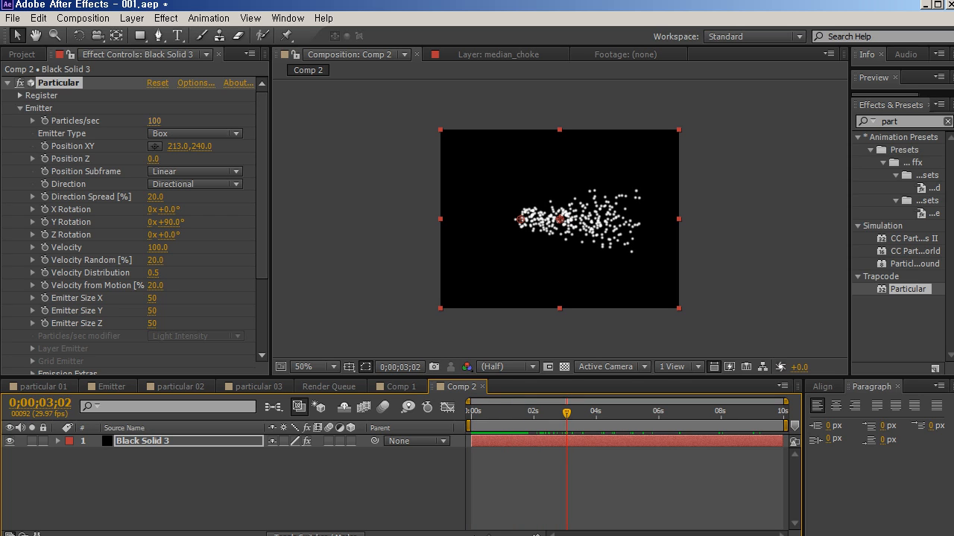
pyautogui.click(155, 121)
pyautogui.write('1000')
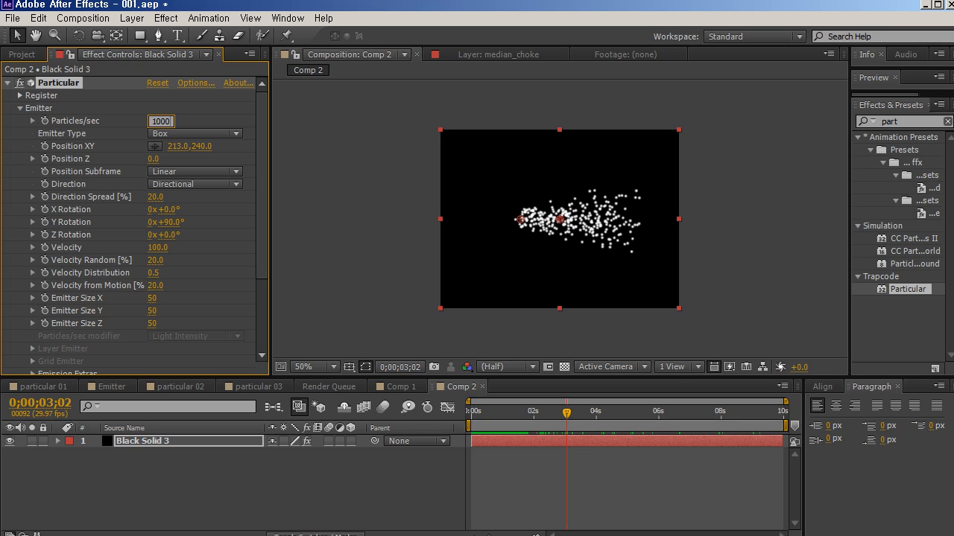
pyautogui.press('Return')
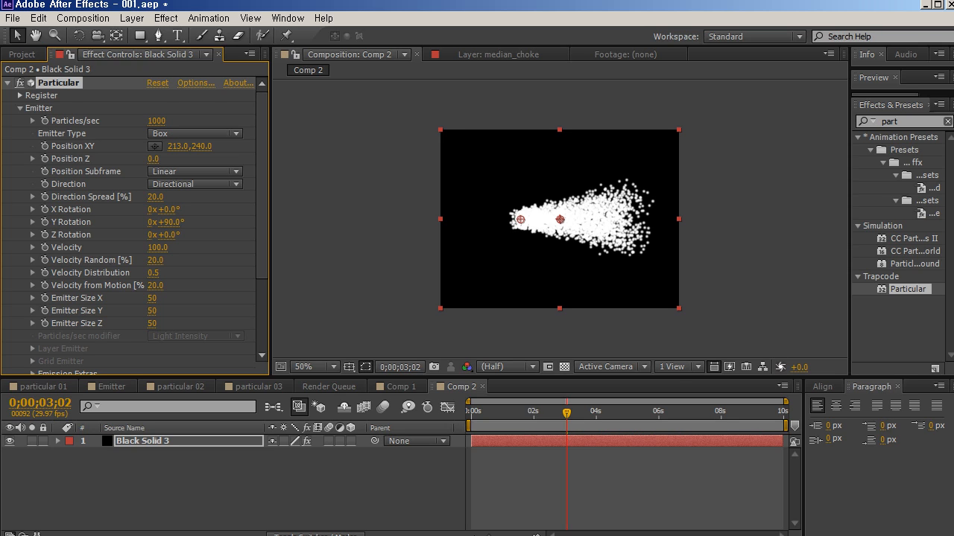
# Add a white spot light with 100% intensity, a 112° cone angle and 29% cone feather, without shadows.
pyautogui.click(223, 485)
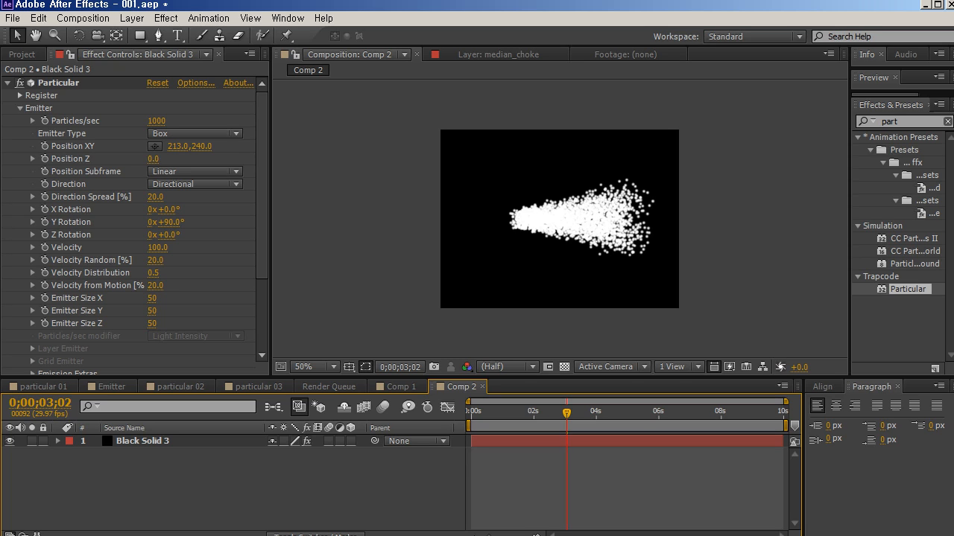
pyautogui.hotkey('ctrl', 'alt', 'shift', 'l')
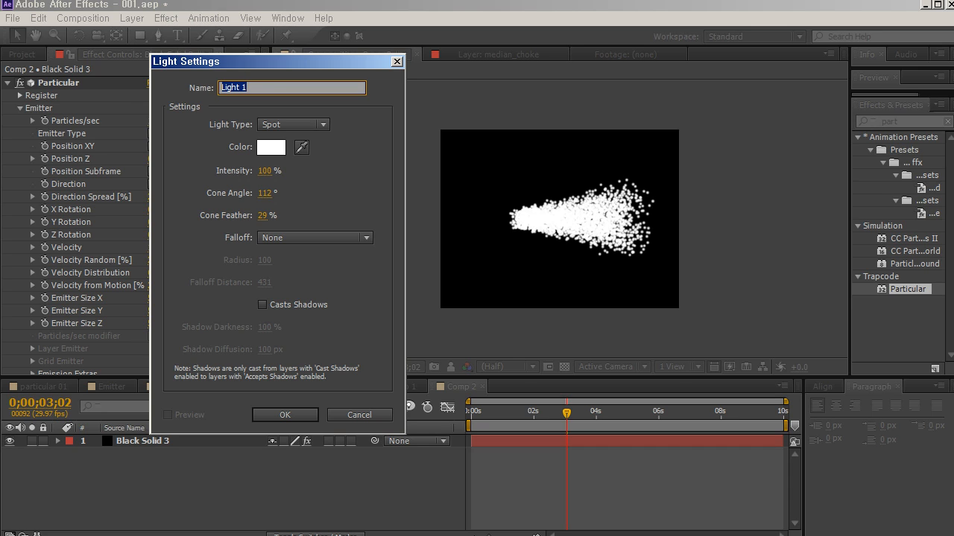
pyautogui.press('Return')
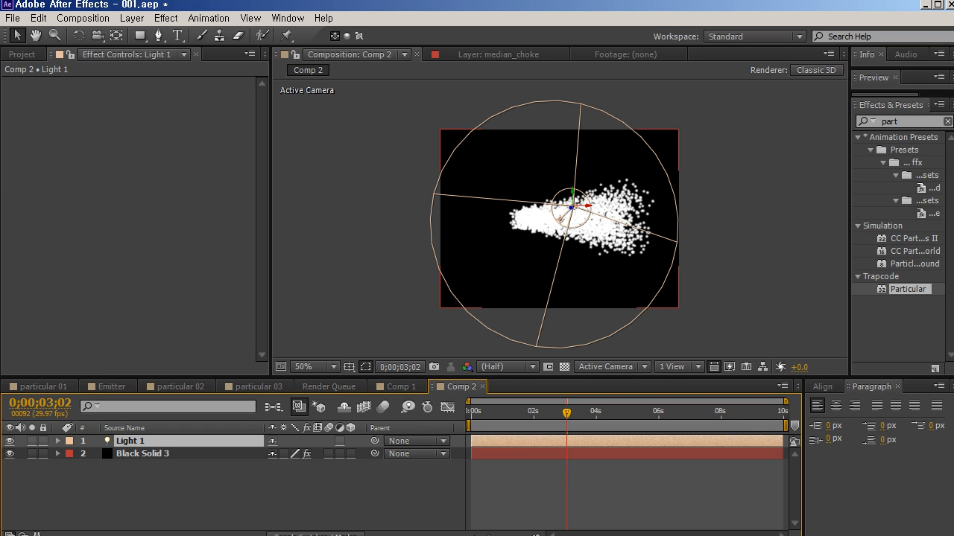
# Set Light 1's position to 640, 480, 0.
pyautogui.press('p')
pyautogui.click(286, 454)
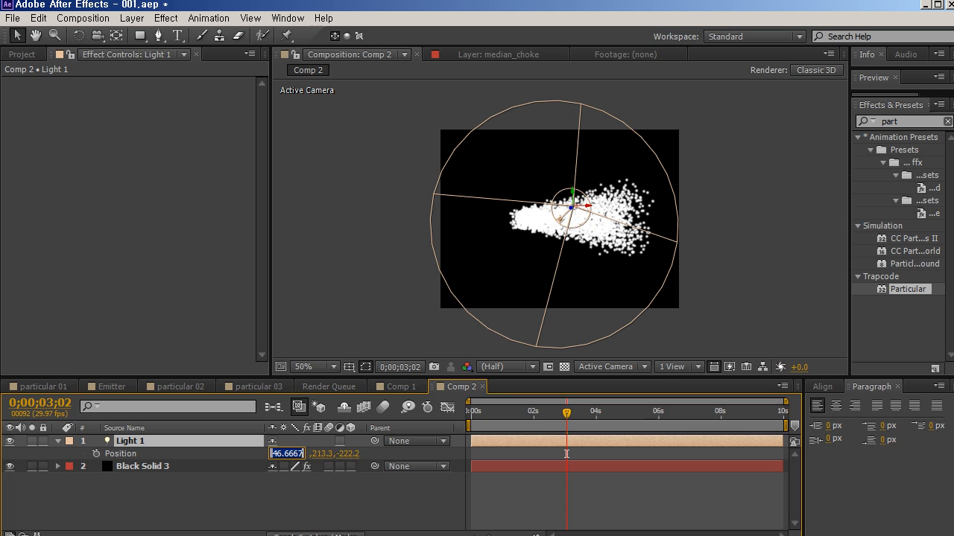
pyautogui.write('640')
pyautogui.press('Tab')
pyautogui.write('480')
pyautogui.press('Tab')
pyautogui.write('0')
pyautogui.press('Return')
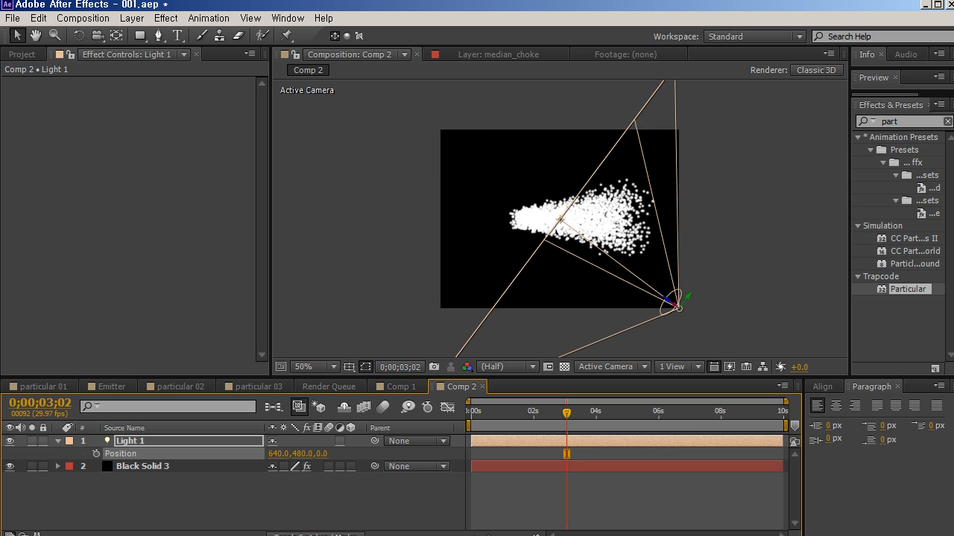
# Check the composition's dimensions and set Light 1's X and Y position to 320, 240.
pyautogui.hotkey('ctrl', 'k')
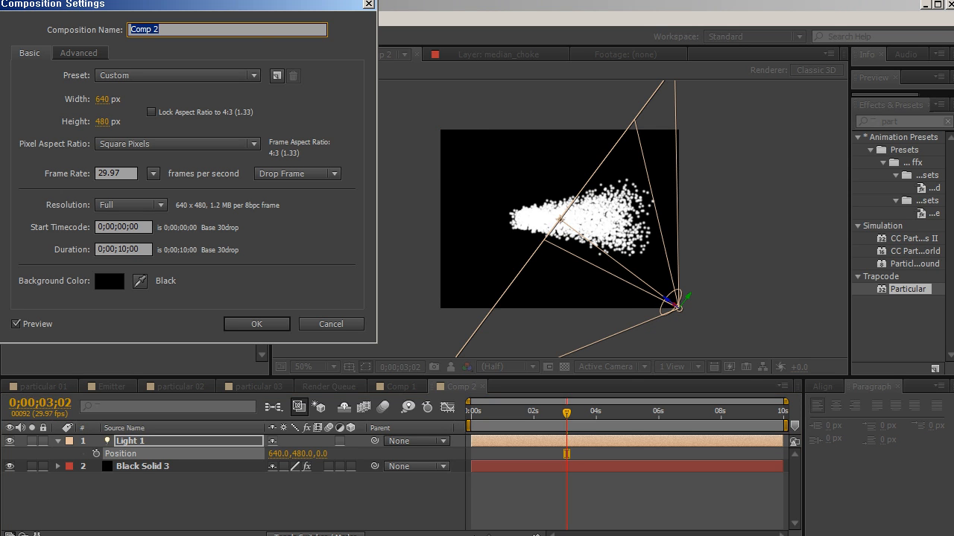
pyautogui.press('Escape')
pyautogui.click(277, 493)
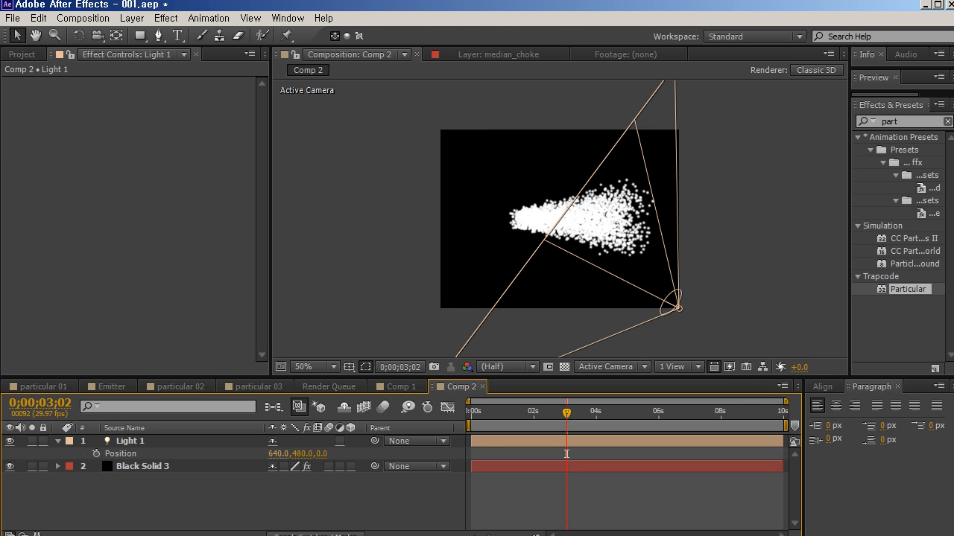
pyautogui.click(278, 453)
pyautogui.write('320')
pyautogui.press('Tab')
pyautogui.write('240')
pyautogui.press('Return')
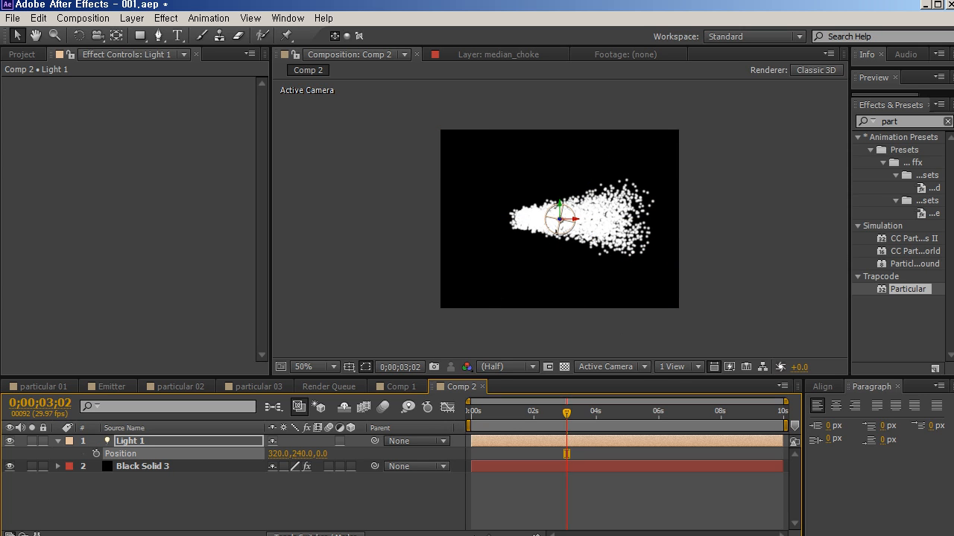
# Move Light 1 straight down below the frame to a Y position of about 554.
pyautogui.moveTo(301, 454); pyautogui.dragTo(530, 454)
pyautogui.click(559, 334)
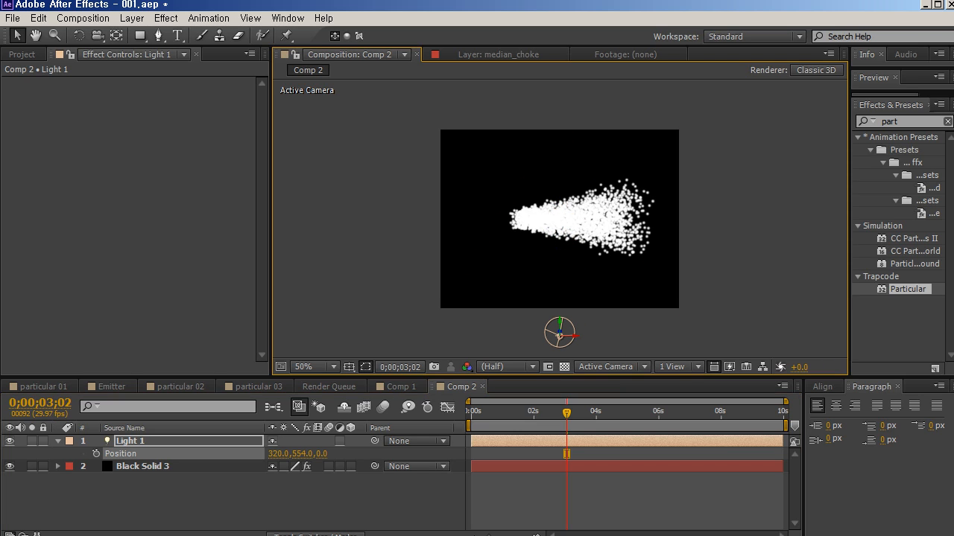
pyautogui.click(567, 453)
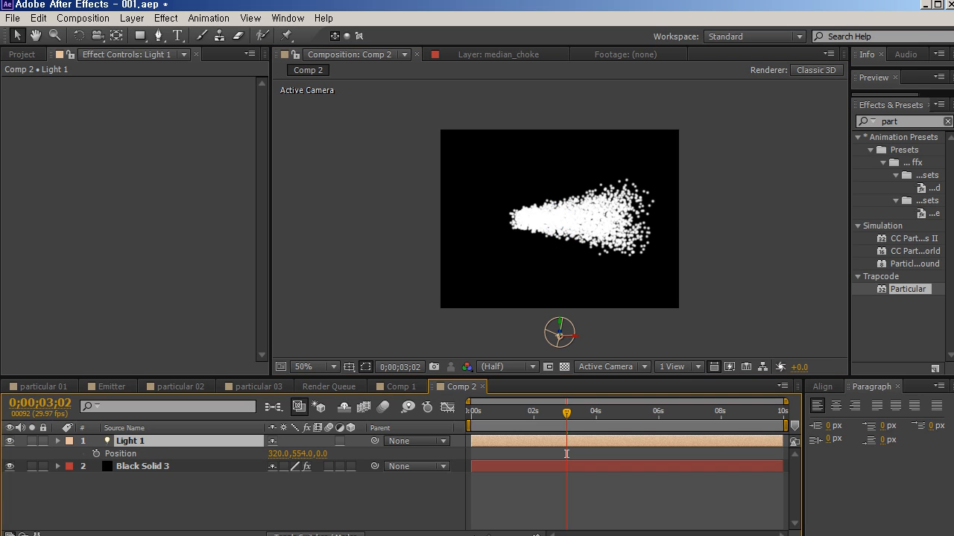
# Set the Y value of Light 1's point of interest to 240.
pyautogui.press('p')
pyautogui.click(58, 441)
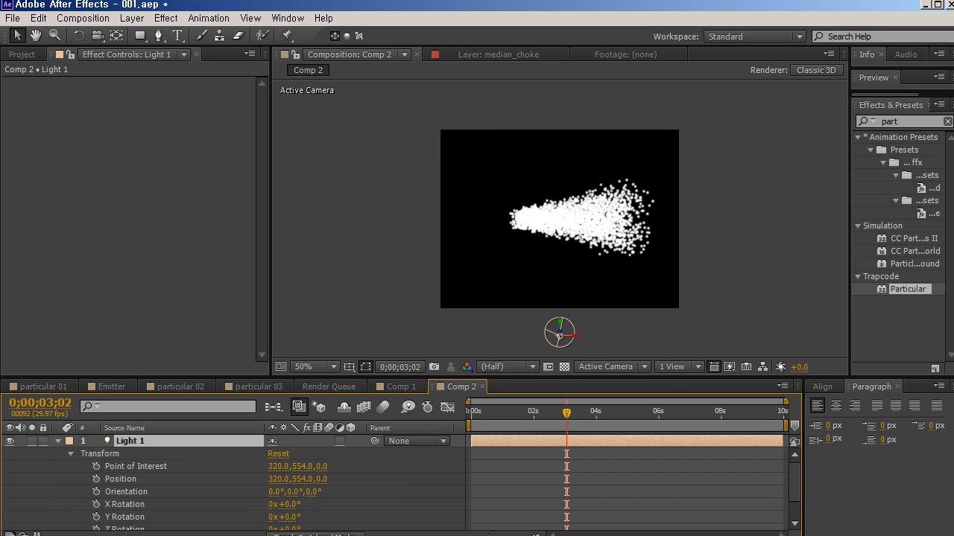
pyautogui.click(302, 467)
pyautogui.write('240')
pyautogui.press('Return')
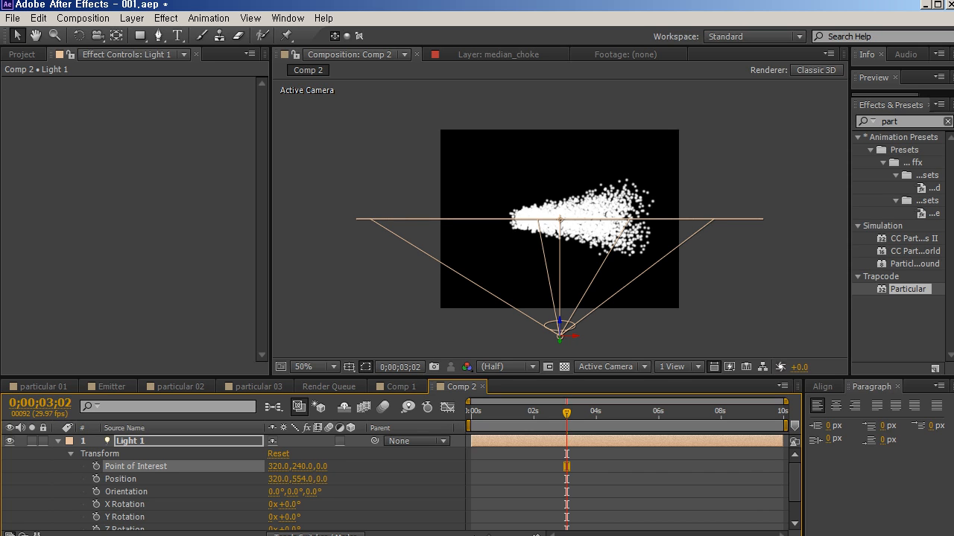
# Try a Y position of 240 for Light 1 and undo the change.
pyautogui.click(303, 479)
pyautogui.write('240')
pyautogui.press('Return')
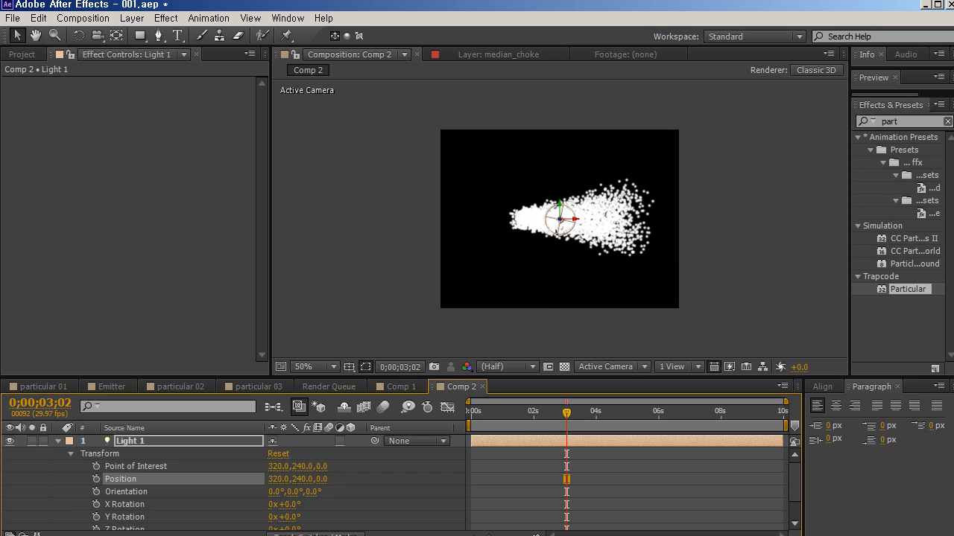
pyautogui.hotkey('ctrl', 'z')
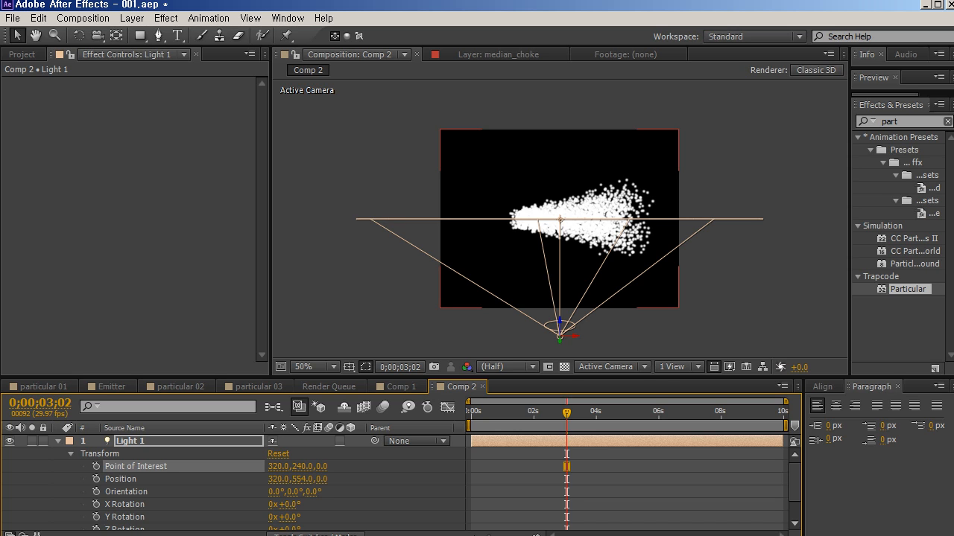
pyautogui.click(58, 441)
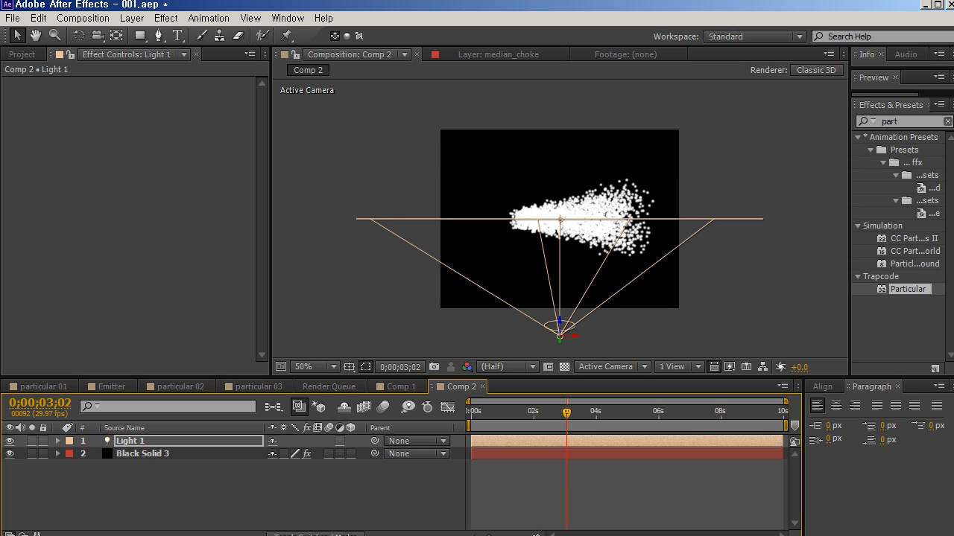
pyautogui.click(130, 441)
pyautogui.hotkey('ctrl', 'alt', 'shift', 'l')
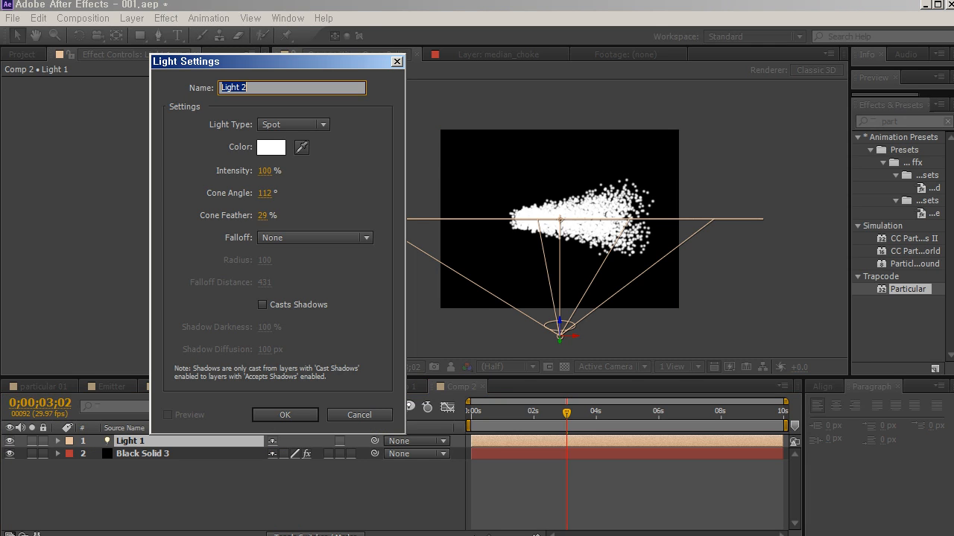
pyautogui.press('Return')
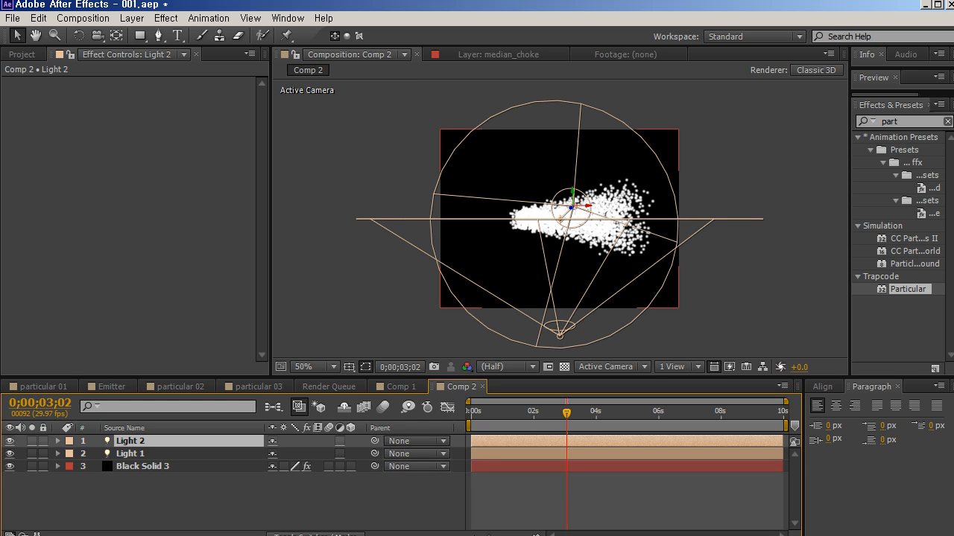
pyautogui.press('Delete')
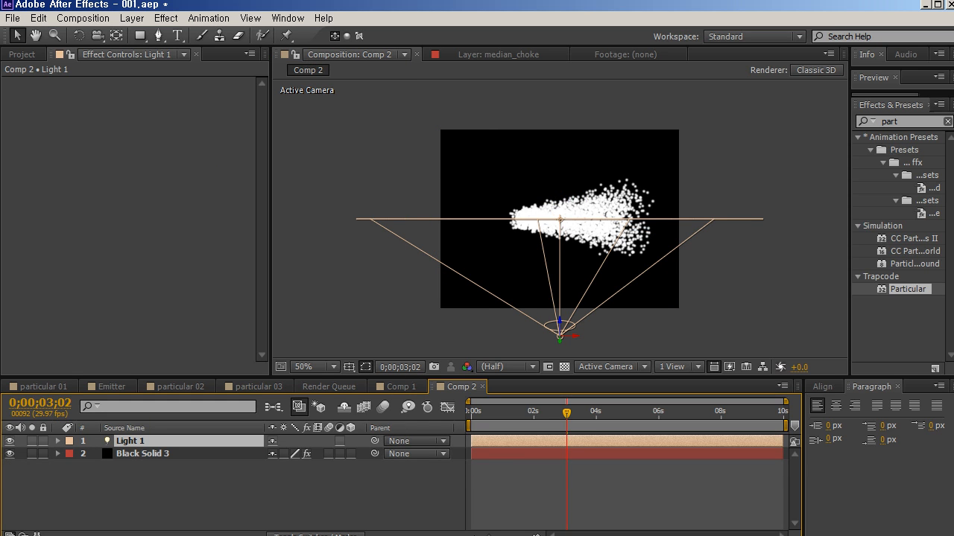
# Duplicate Light 1 and move the copy above the frame to a Y position of about -64.
pyautogui.hotkey('ctrl', 'z')
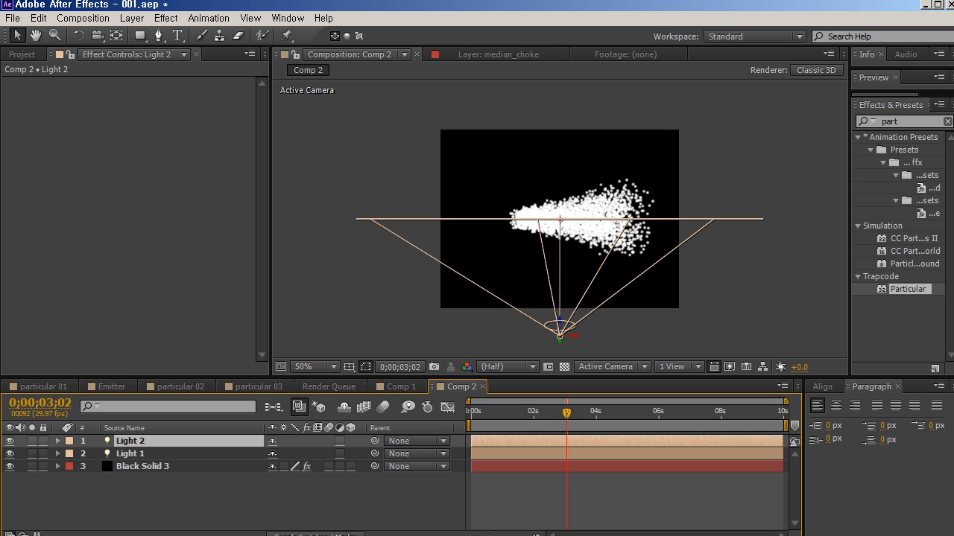
pyautogui.moveTo(559, 340); pyautogui.dragTo(560, 110)
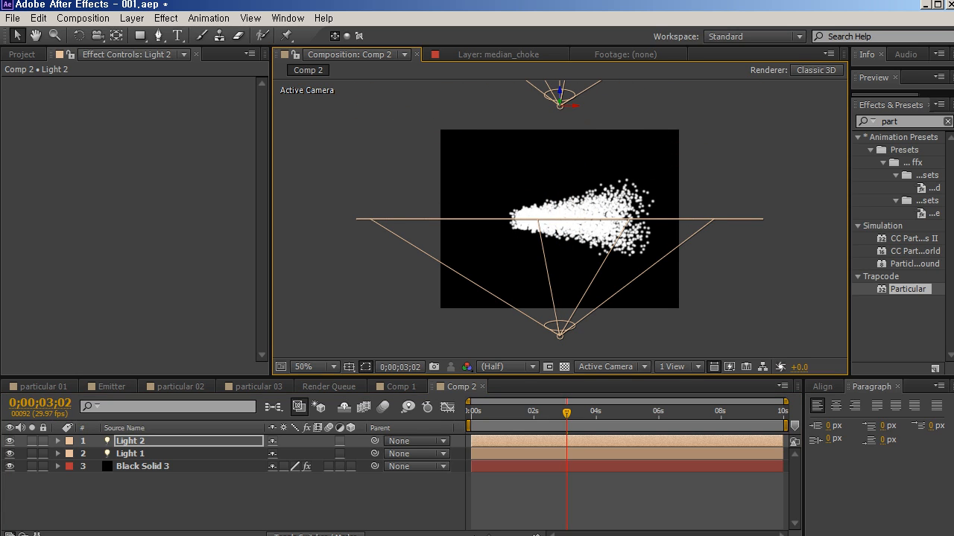
pyautogui.press('p')
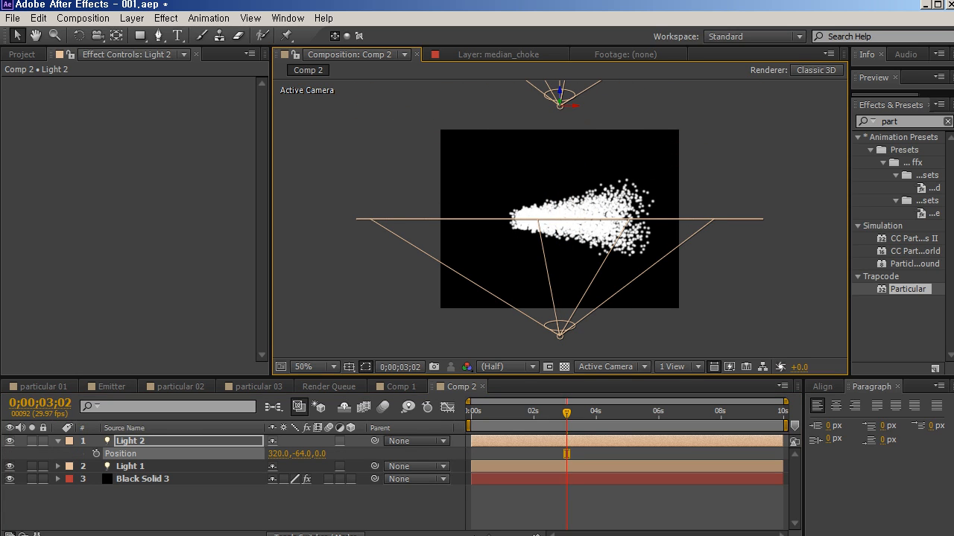
# Set Light 2's point of interest to 240 in Y and 0 in Z.
pyautogui.click(58, 441)
pyautogui.click(58, 441)
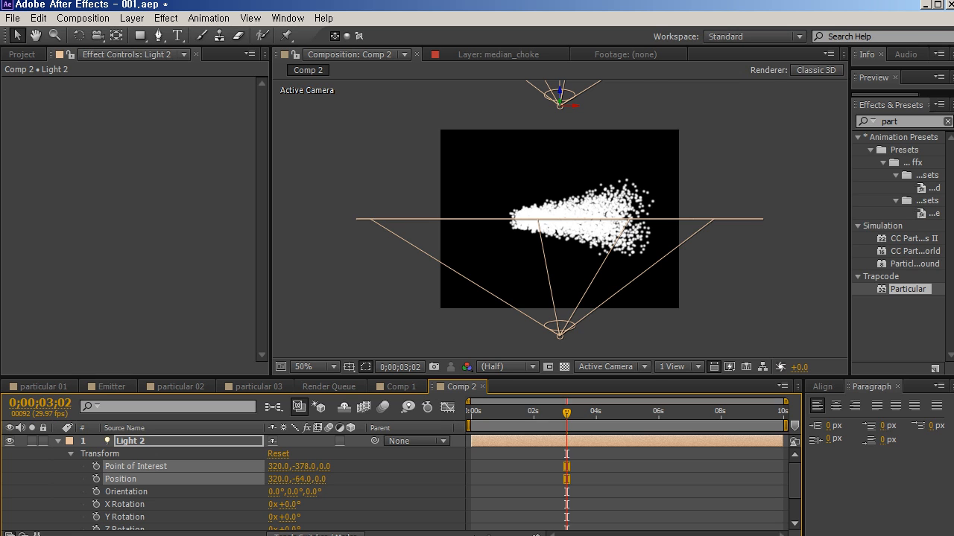
pyautogui.moveTo(325, 466); pyautogui.dragTo(671, 466)
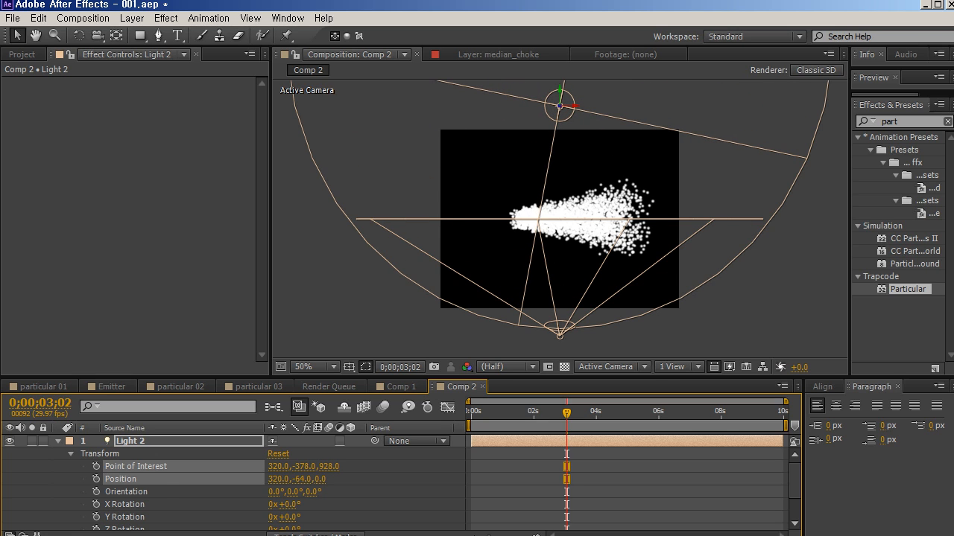
pyautogui.click(304, 467)
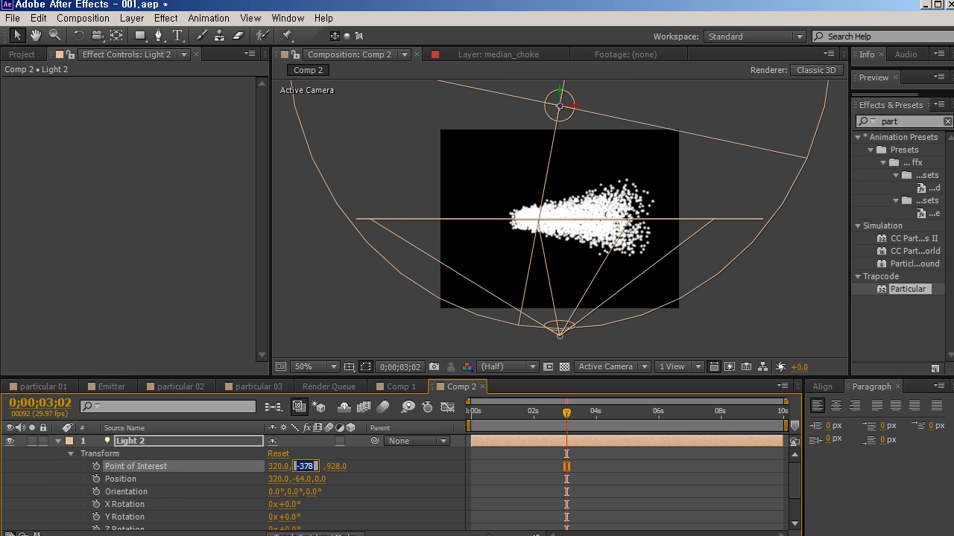
pyautogui.write('240')
pyautogui.press('Tab')
pyautogui.write('0')
pyautogui.press('Return')
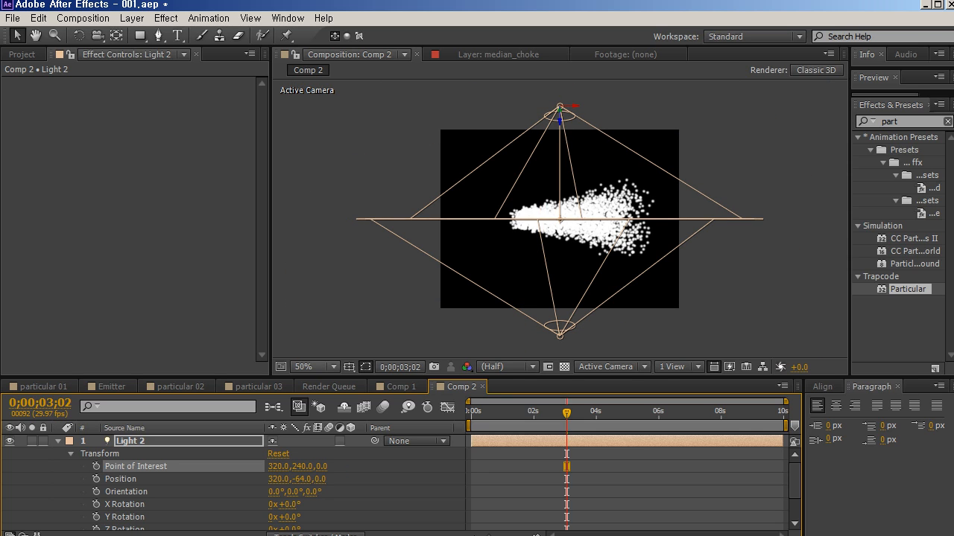
# Move Light 2 higher to a Y position of about -148 and set its point of interest Y back to 240.
pyautogui.moveTo(559, 111); pyautogui.dragTo(559, 79)
pyautogui.click(301, 467)
pyautogui.write('240')
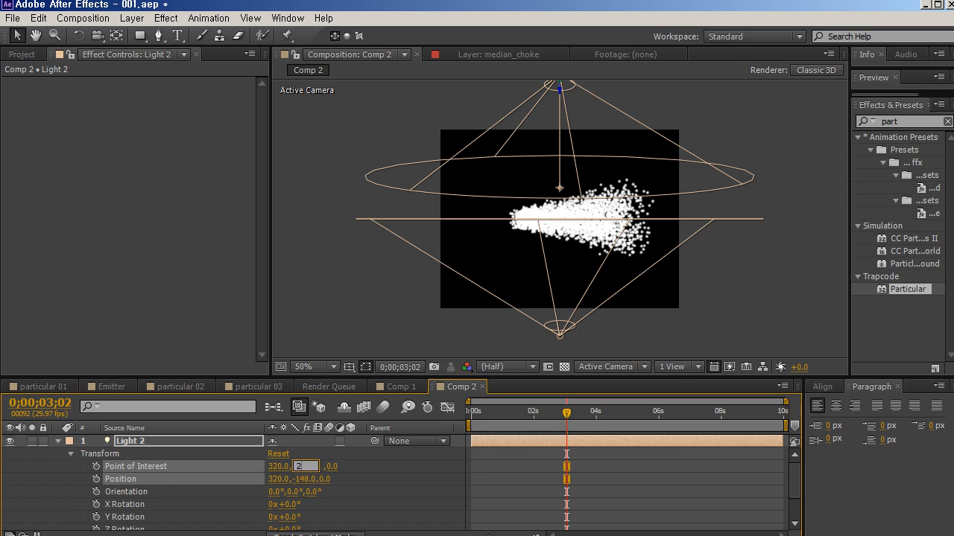
pyautogui.press('Return')
pyautogui.press('F2')
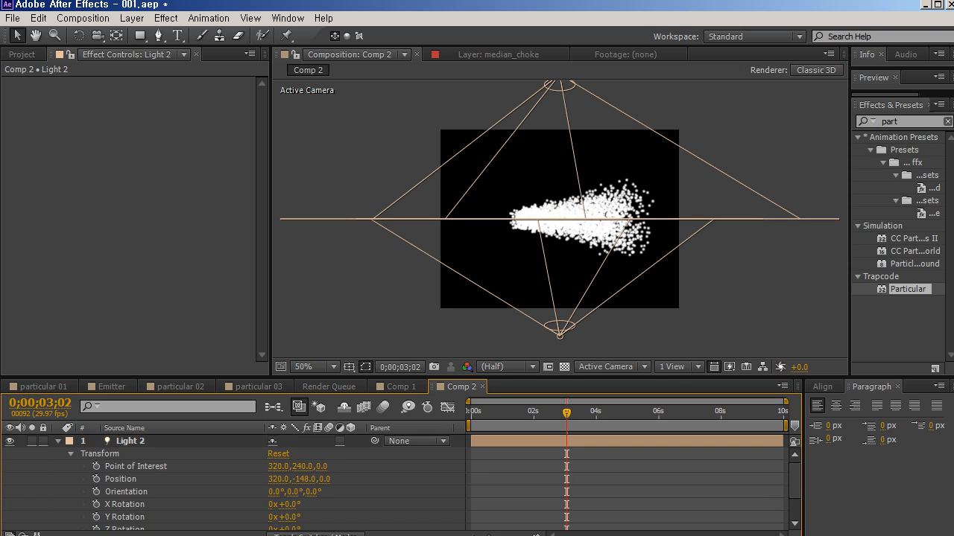
pyautogui.press('u')
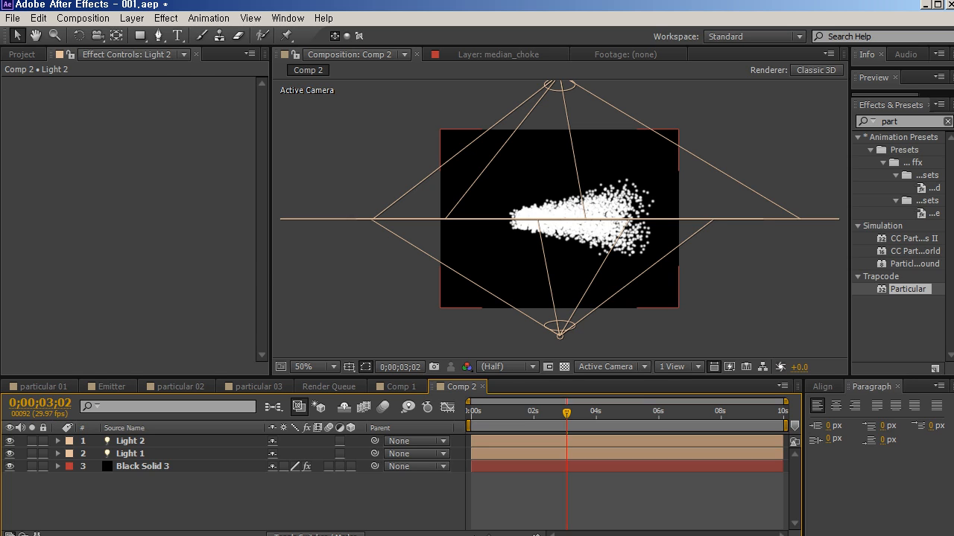
# Set the particle size of the Particular effect on Black Solid 3 to 3 and view the composition at 100%.
pyautogui.click(514, 272)
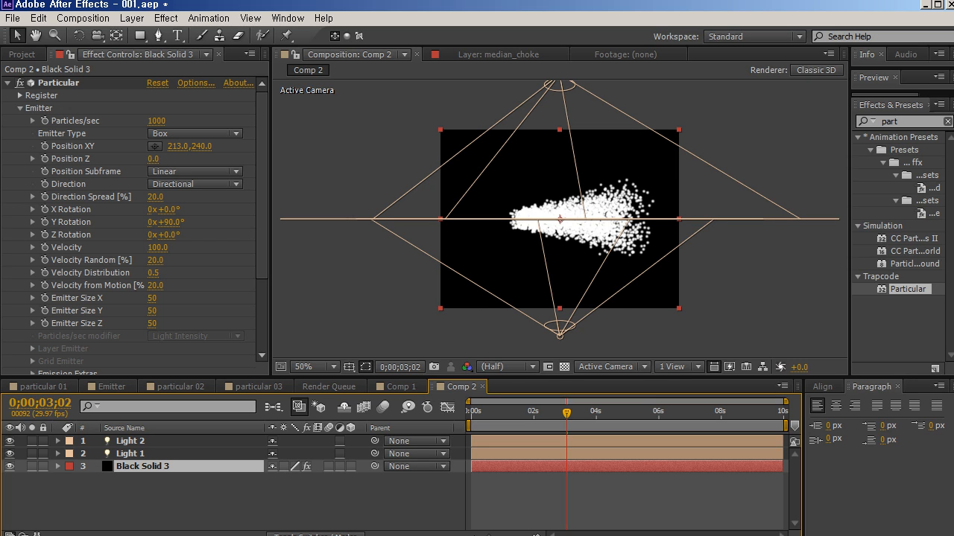
pyautogui.scroll(-3, 134, 223)
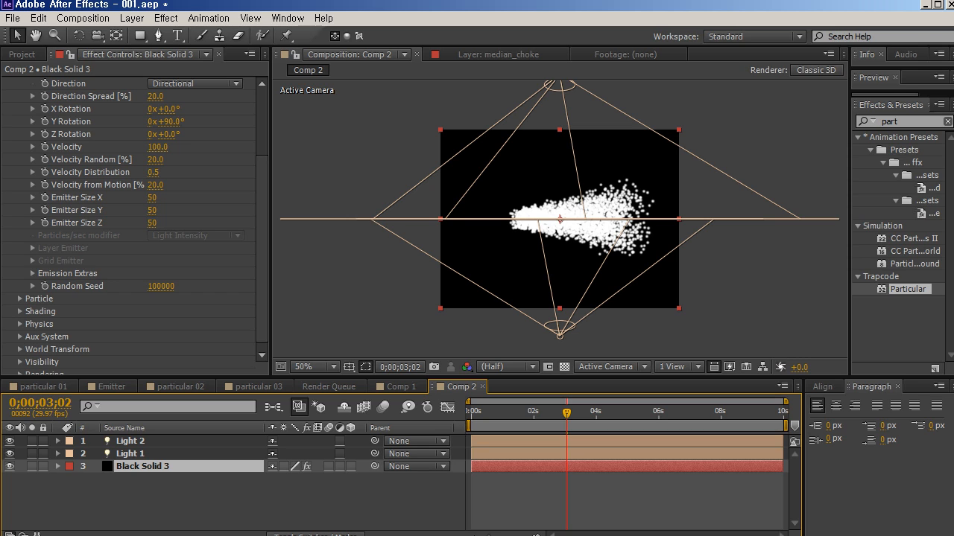
pyautogui.scroll(-1, 134, 223)
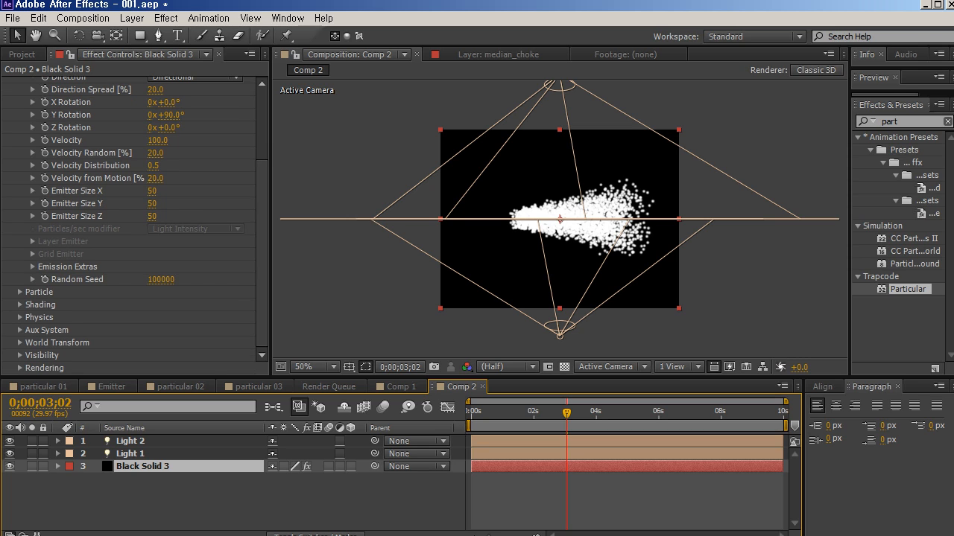
pyautogui.click(20, 292)
pyautogui.scroll(-5, 134, 224)
pyautogui.scroll(4, 134, 223)
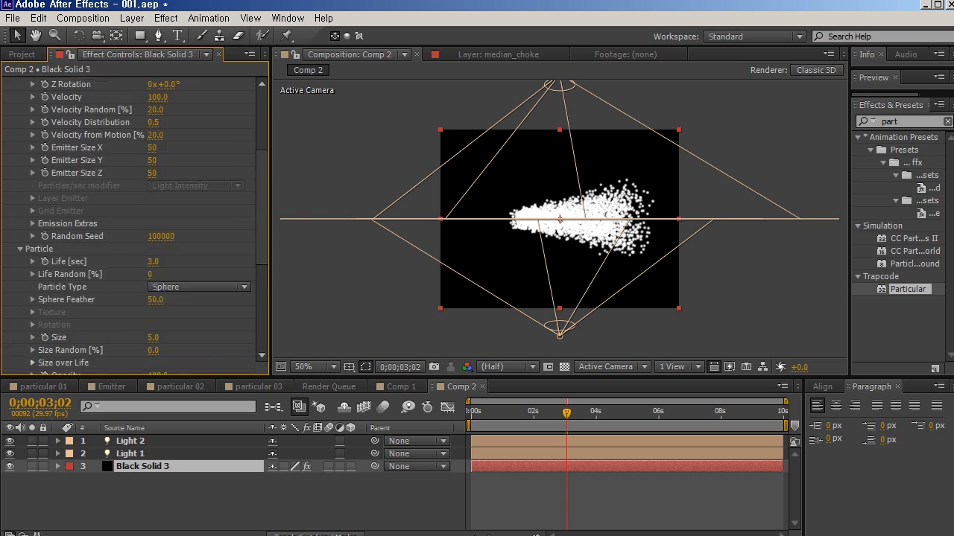
pyautogui.scroll(-1, 134, 224)
pyautogui.scroll(-2, 134, 223)
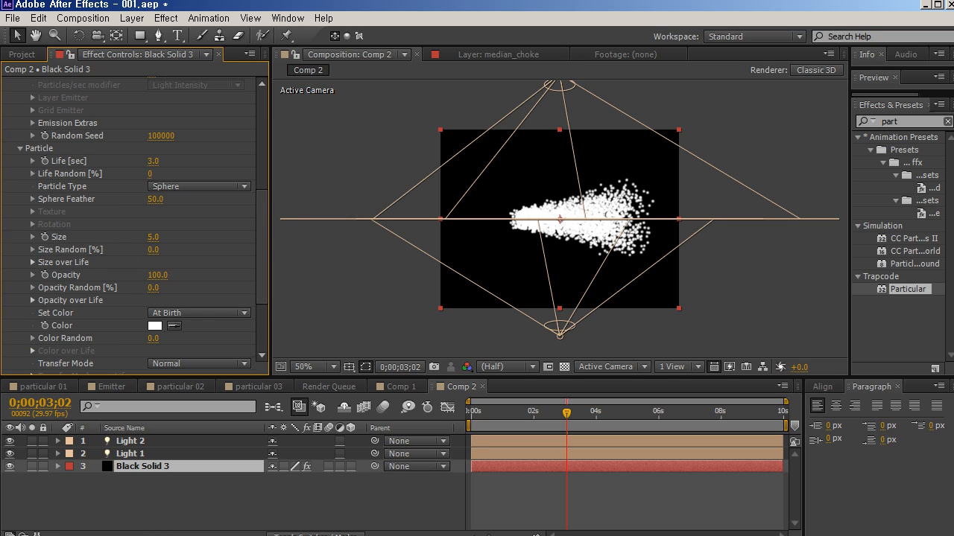
pyautogui.click(153, 237)
pyautogui.write('3')
pyautogui.press('Return')
pyautogui.press('.')
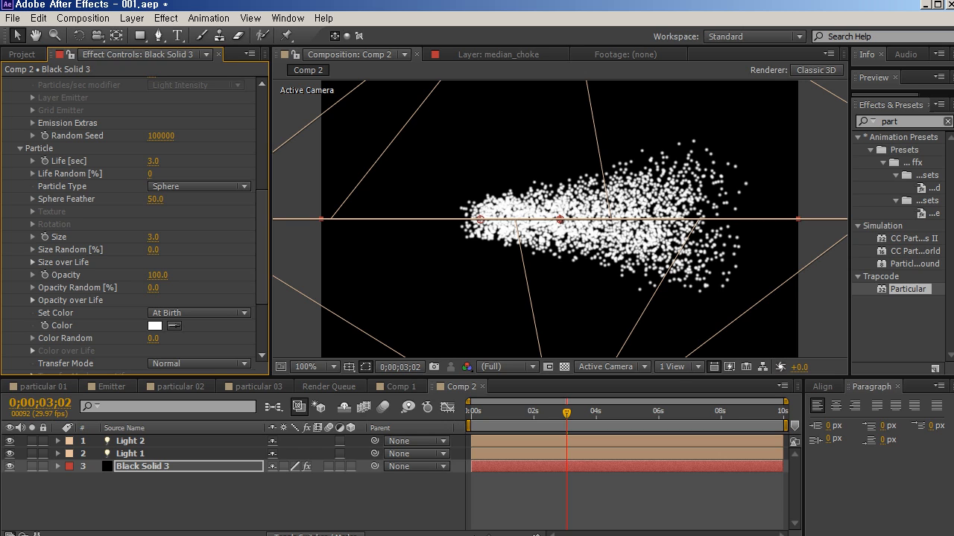
# Draw an Opacity over Life curve that stays full for about the first half and falls to zero at death.
pyautogui.scroll(-5, 134, 224)
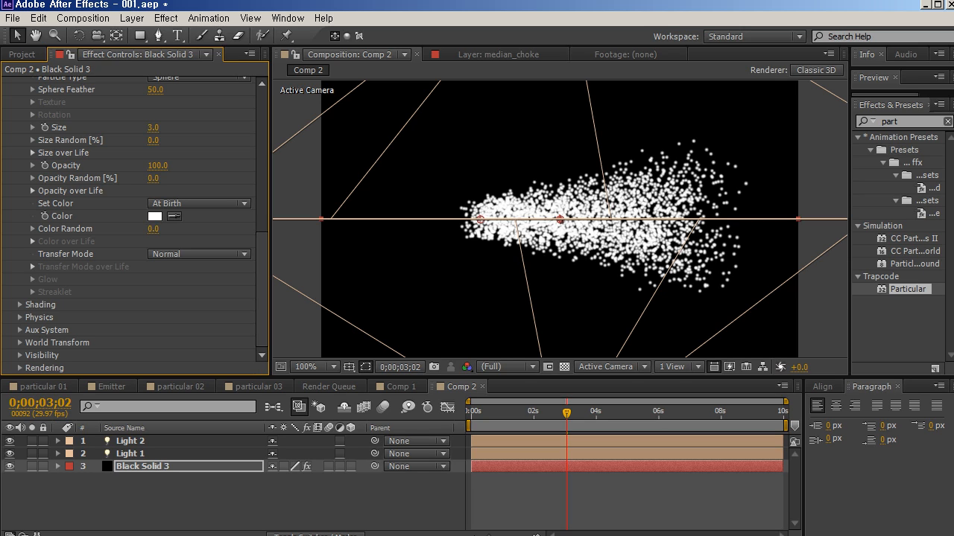
pyautogui.click(32, 191)
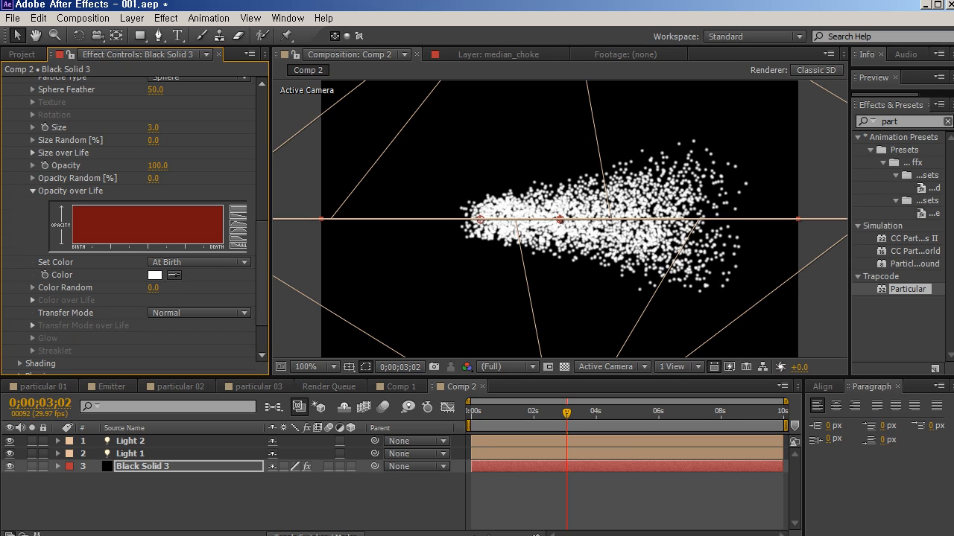
pyautogui.moveTo(270, 224); pyautogui.dragTo(287, 223)
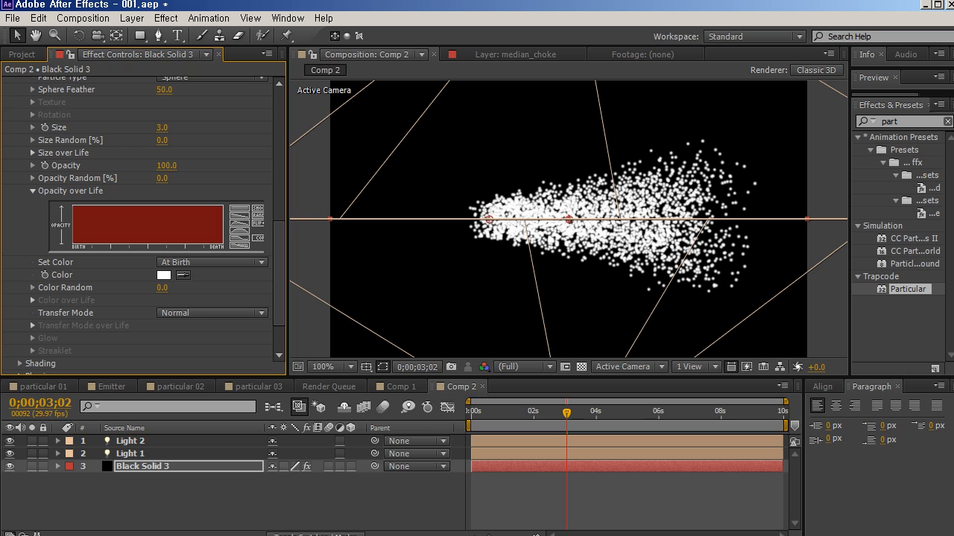
pyautogui.moveTo(220, 241)
pyautogui.mouseDown()
pyautogui.moveTo(168, 206)
pyautogui.moveTo(223, 228)
pyautogui.moveTo(157, 211)
pyautogui.mouseUp()
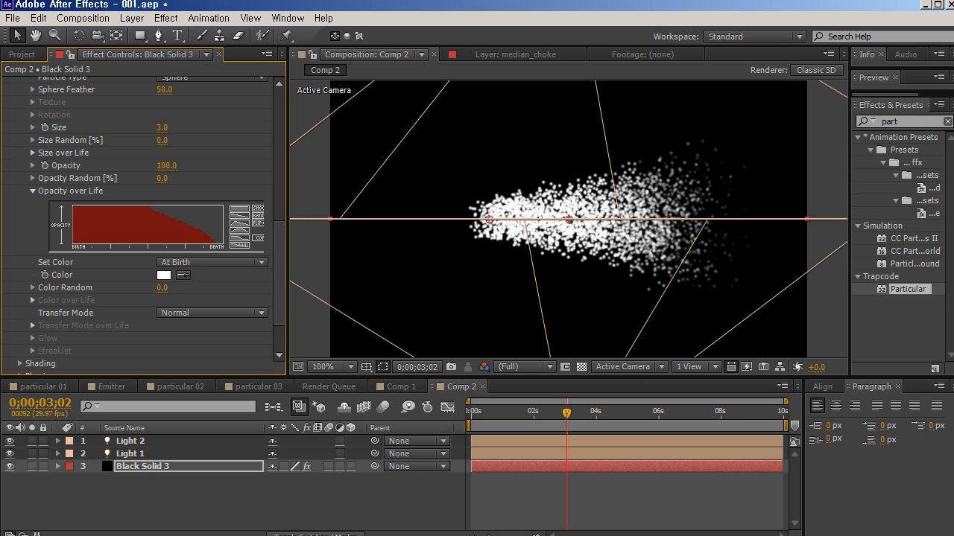
# Turn on shading for the Particular effect with a nominal distance of 510 and an ambient value of 55.
pyautogui.scroll(-3, 142, 224)
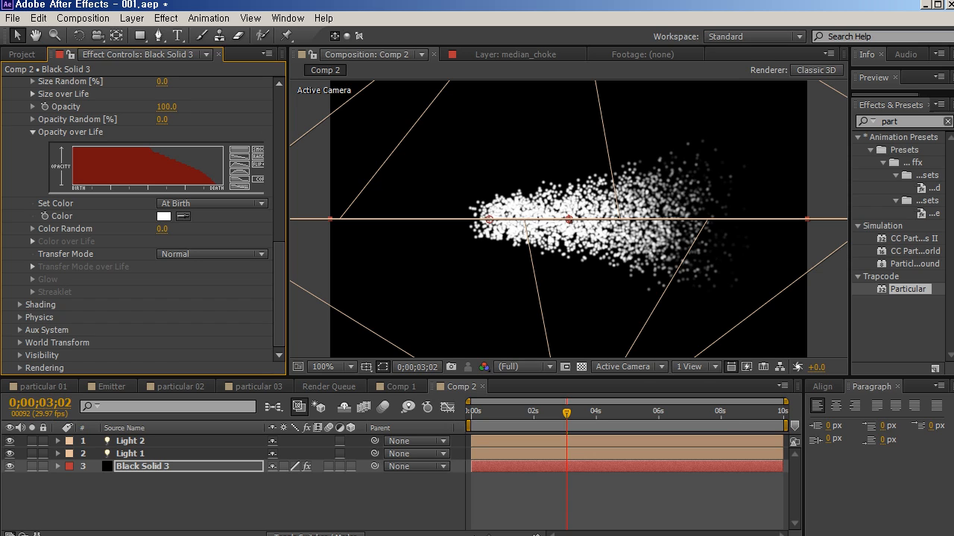
pyautogui.click(20, 304)
pyautogui.scroll(-3, 20, 305)
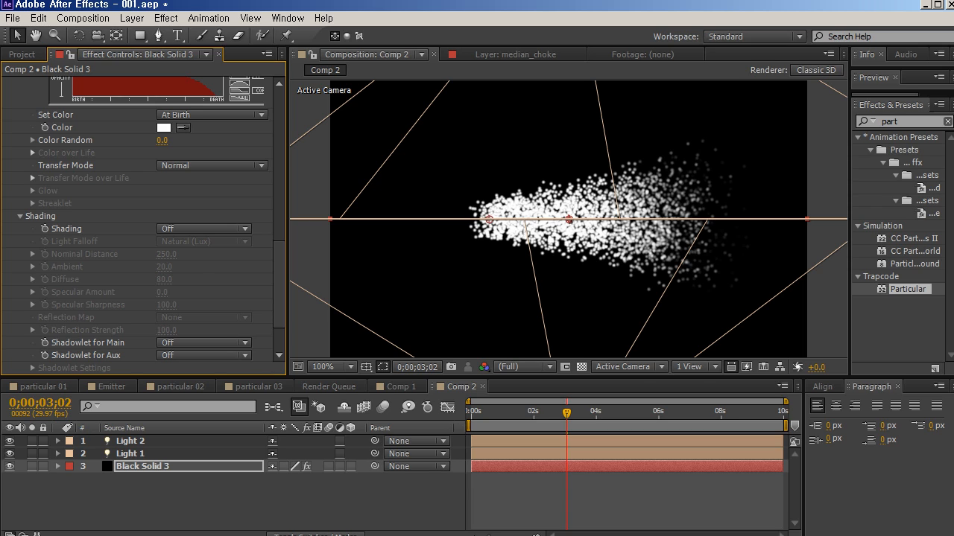
pyautogui.click(186, 229)
pyautogui.click(176, 256)
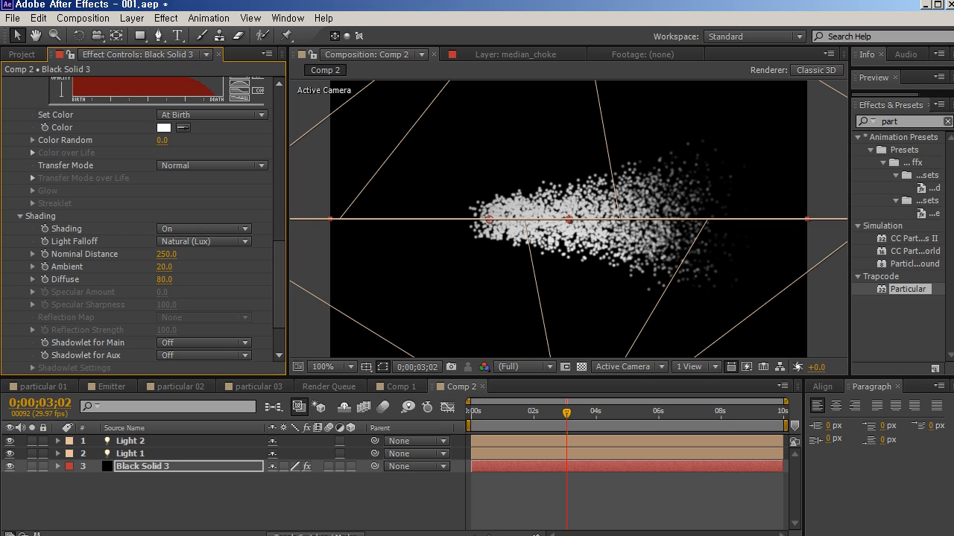
pyautogui.moveTo(166, 254)
pyautogui.mouseDown()
pyautogui.moveTo(192, 254)
pyautogui.moveTo(171, 267)
pyautogui.moveTo(190, 267)
pyautogui.mouseUp()
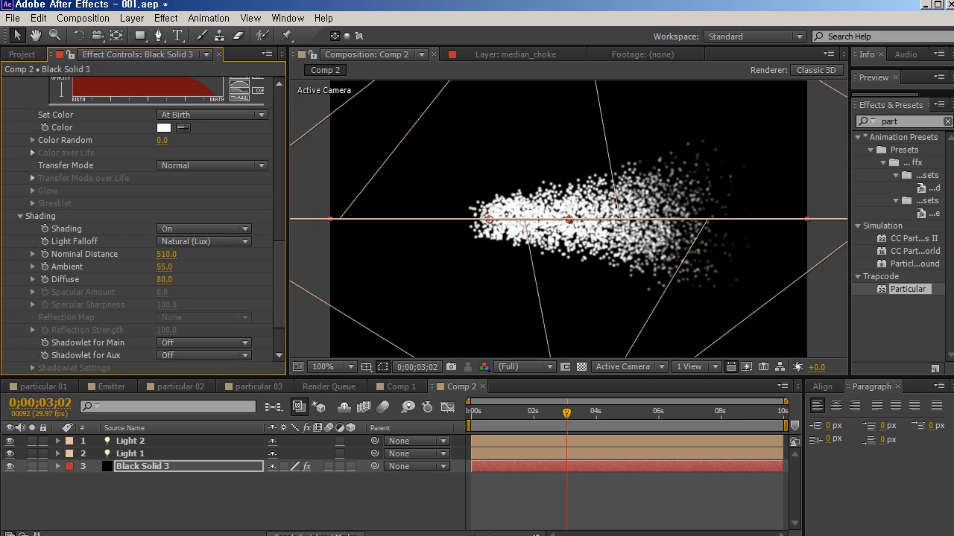
# Turn on Shadowlet for Main and set the shadowlet opacity to 100.
pyautogui.scroll(-3, 142, 224)
pyautogui.click(204, 279)
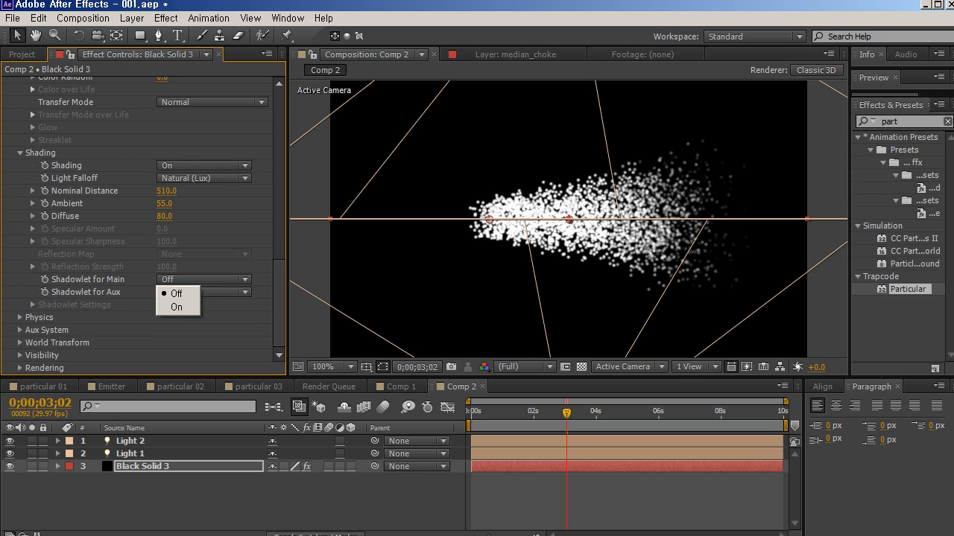
pyautogui.click(177, 307)
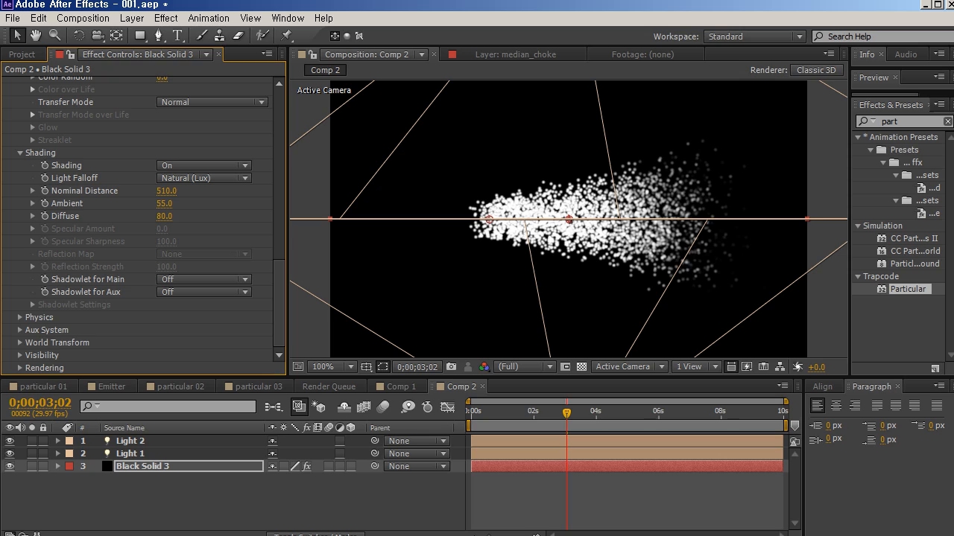
pyautogui.click(204, 292)
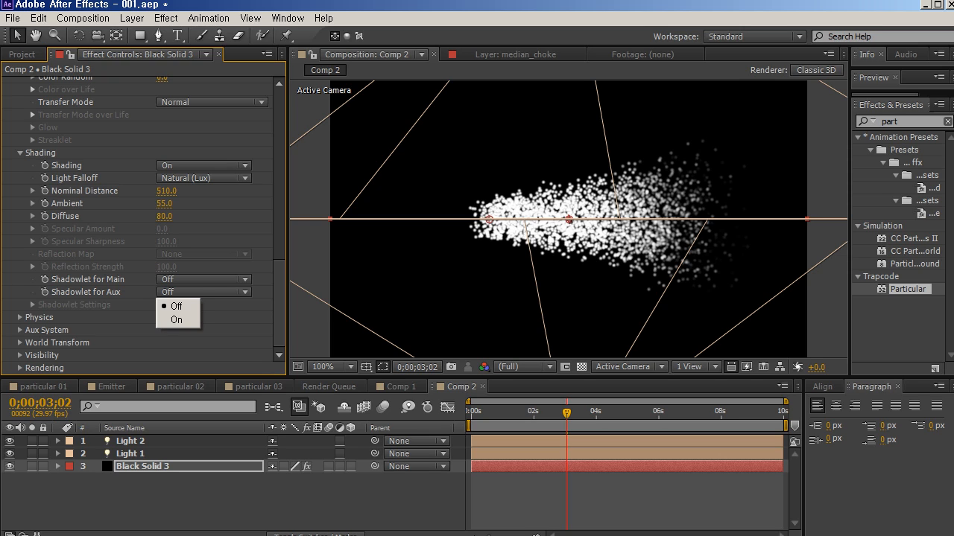
pyautogui.click(204, 279)
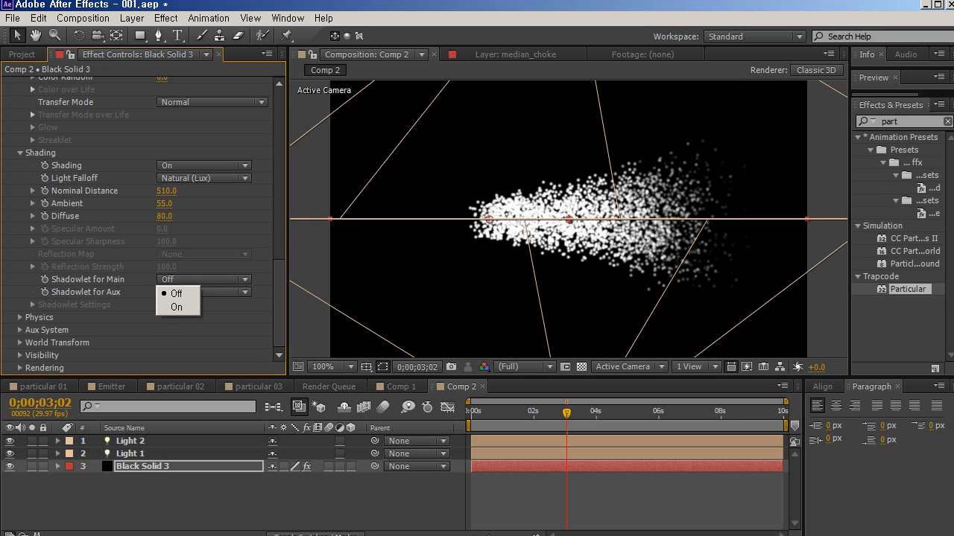
pyautogui.click(177, 307)
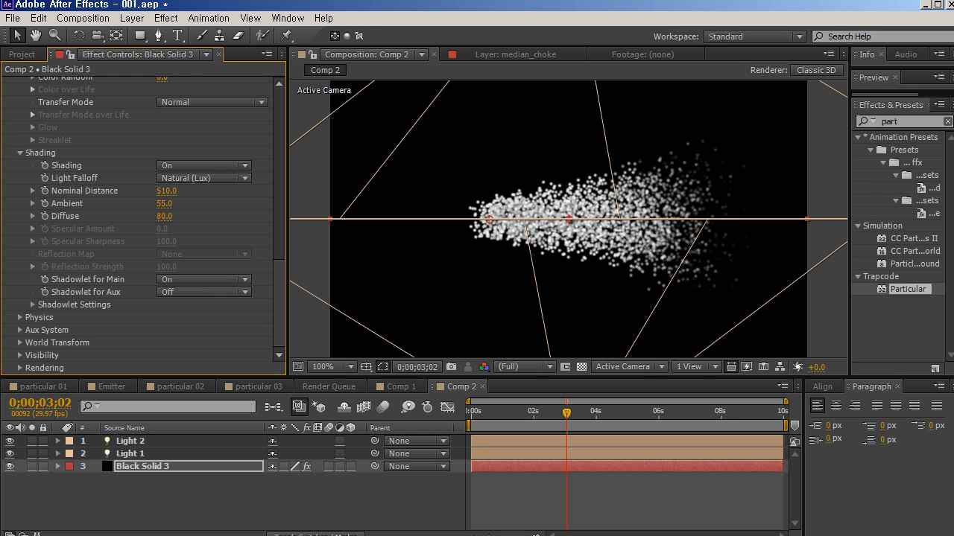
pyautogui.click(32, 304)
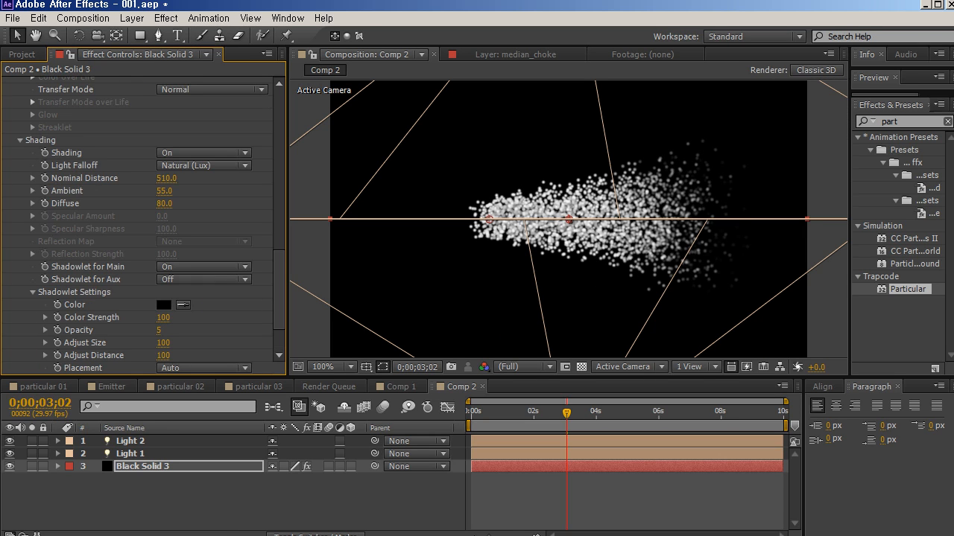
pyautogui.moveTo(159, 330); pyautogui.dragTo(229, 330)
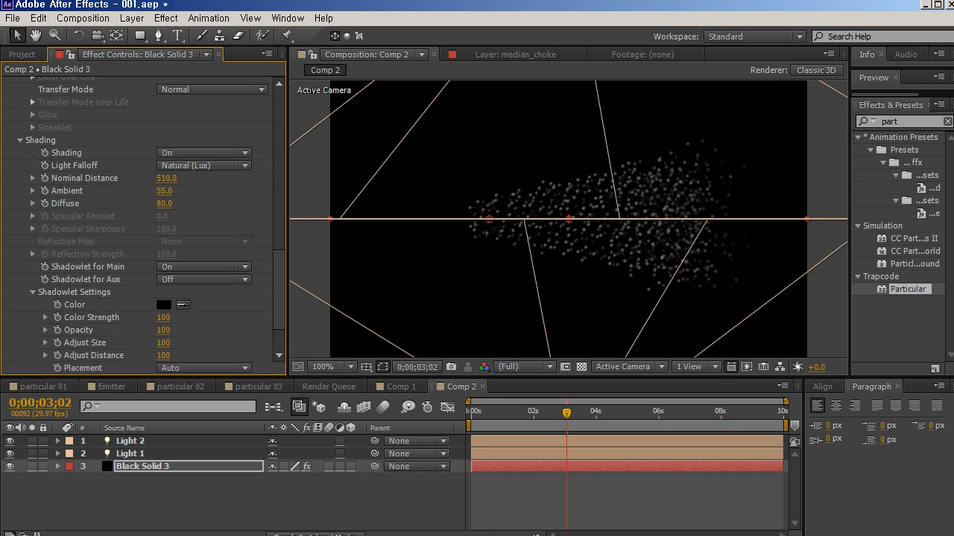
# Inspect the shadowed particles against the transparency grid, at other magnifications and around 0;00;02;19, ending at 100% view.
pyautogui.click(582, 367)
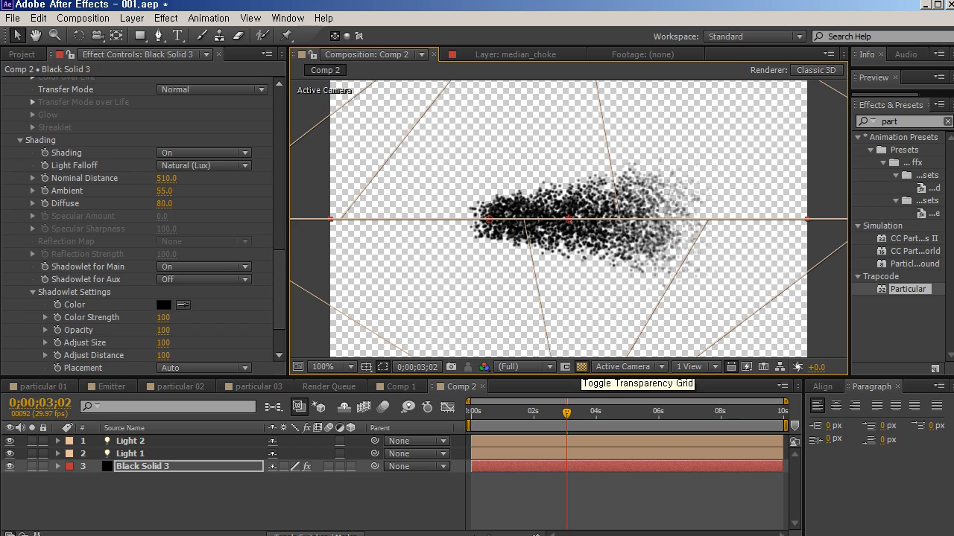
pyautogui.press('.')
pyautogui.click(582, 367)
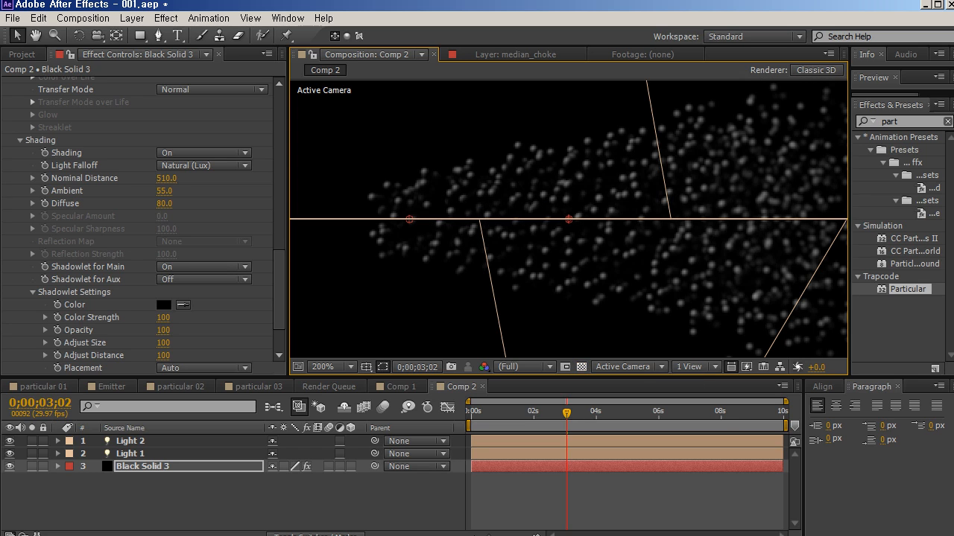
pyautogui.press(',')
pyautogui.press(',')
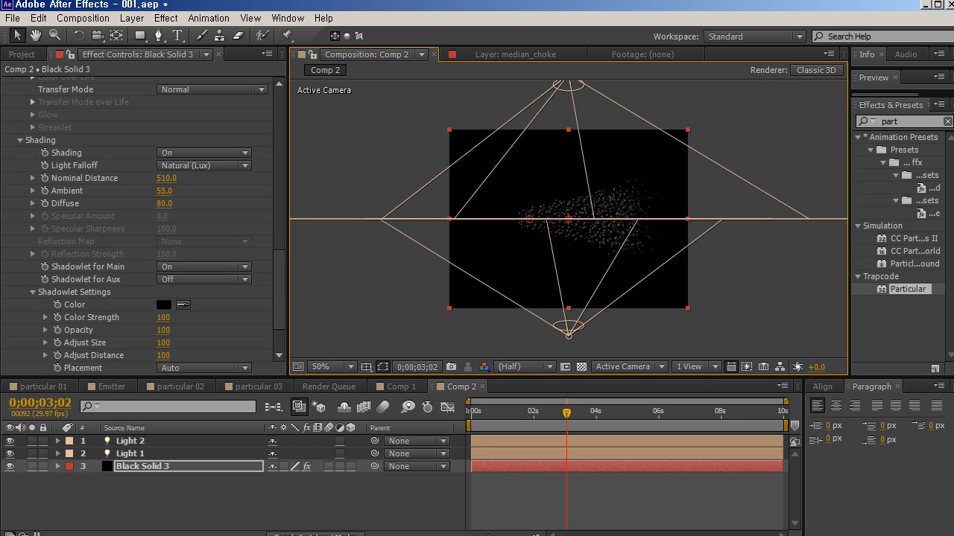
pyautogui.press('.')
pyautogui.moveTo(566, 412)
pyautogui.mouseDown()
pyautogui.moveTo(492, 413)
pyautogui.moveTo(574, 413)
pyautogui.moveTo(508, 413)
pyautogui.moveTo(562, 412)
pyautogui.moveTo(552, 413)
pyautogui.mouseUp()
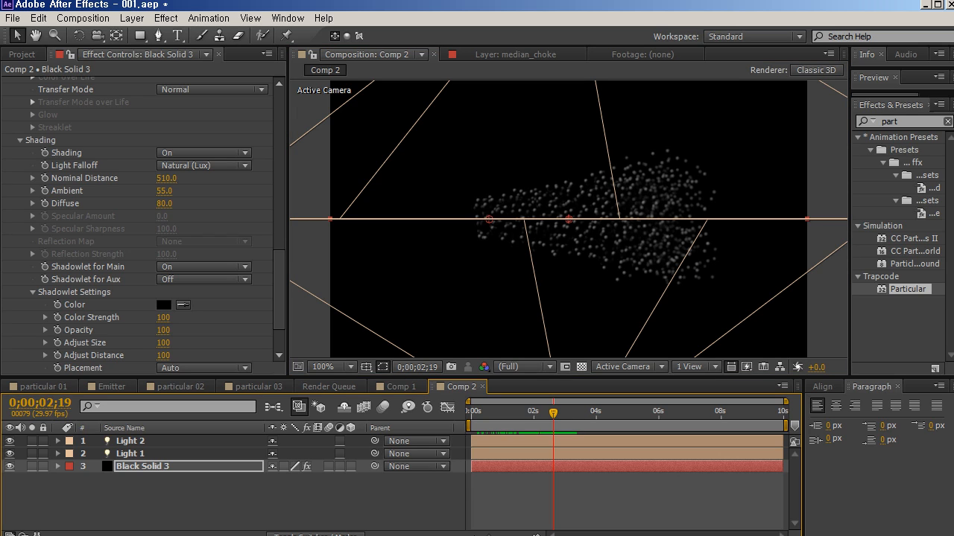
# Expand the Physics settings of Particular and review the fish's water trail in Comp 1 before returning to Comp 2.
pyautogui.scroll(-3, 142, 223)
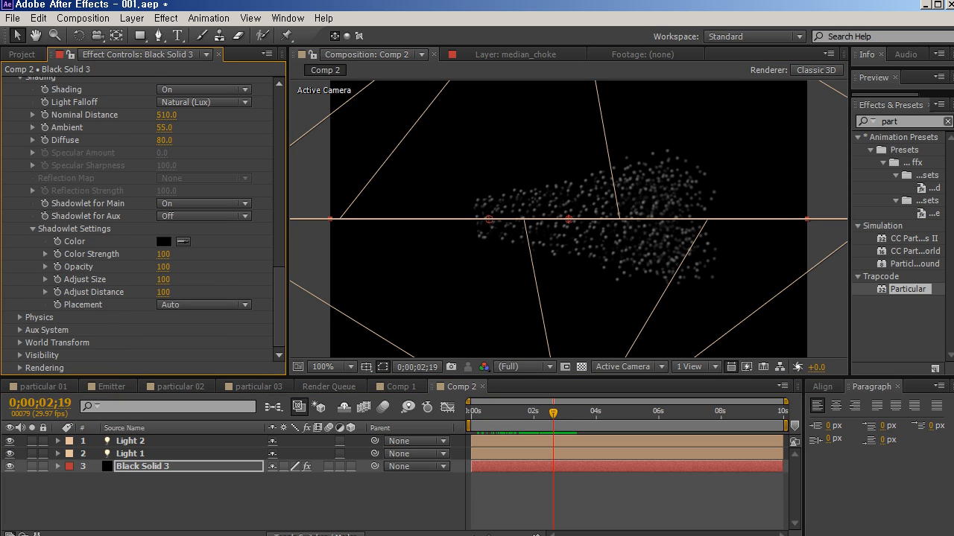
pyautogui.click(186, 229)
pyautogui.click(20, 318)
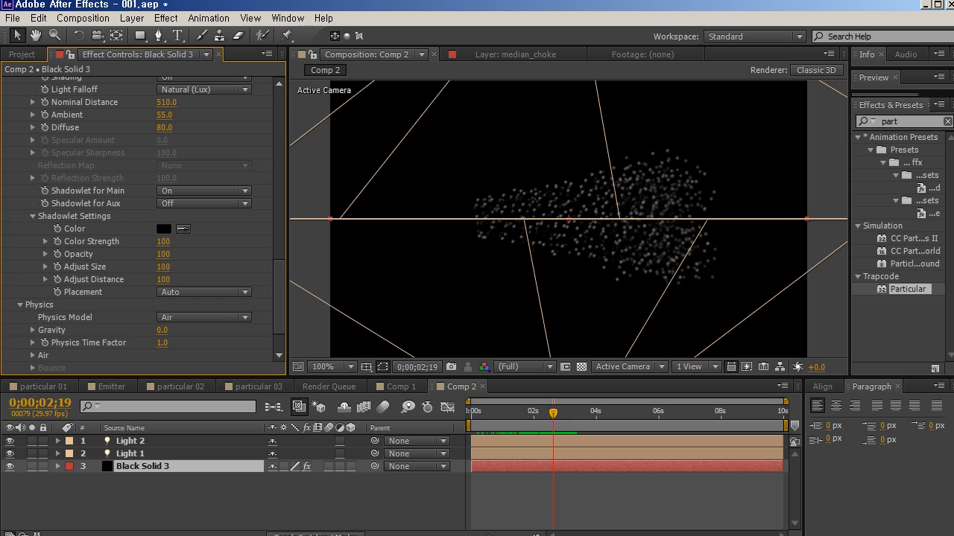
pyautogui.click(397, 387)
pyautogui.moveTo(570, 412)
pyautogui.mouseDown()
pyautogui.moveTo(519, 412)
pyautogui.moveTo(555, 412)
pyautogui.mouseUp()
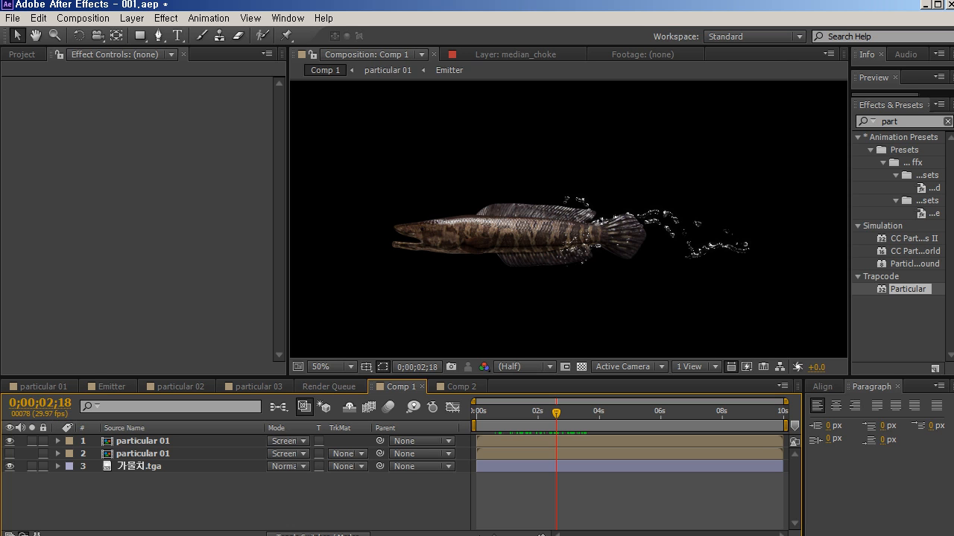
pyautogui.click(460, 387)
# Set the Affect Position of the turbulence field in Particular's Air physics to 179.
pyautogui.scroll(-15, 141, 223)
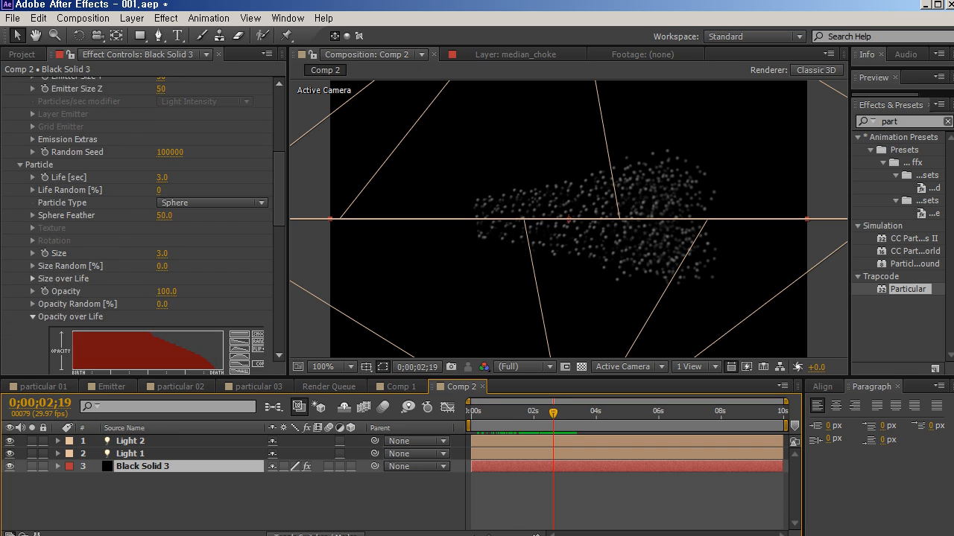
pyautogui.scroll(-10, 141, 223)
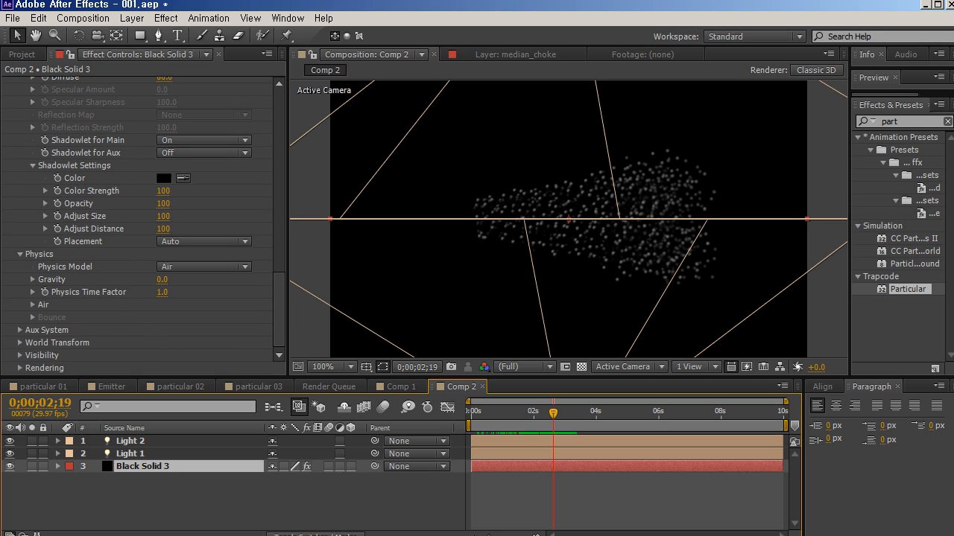
pyautogui.click(33, 305)
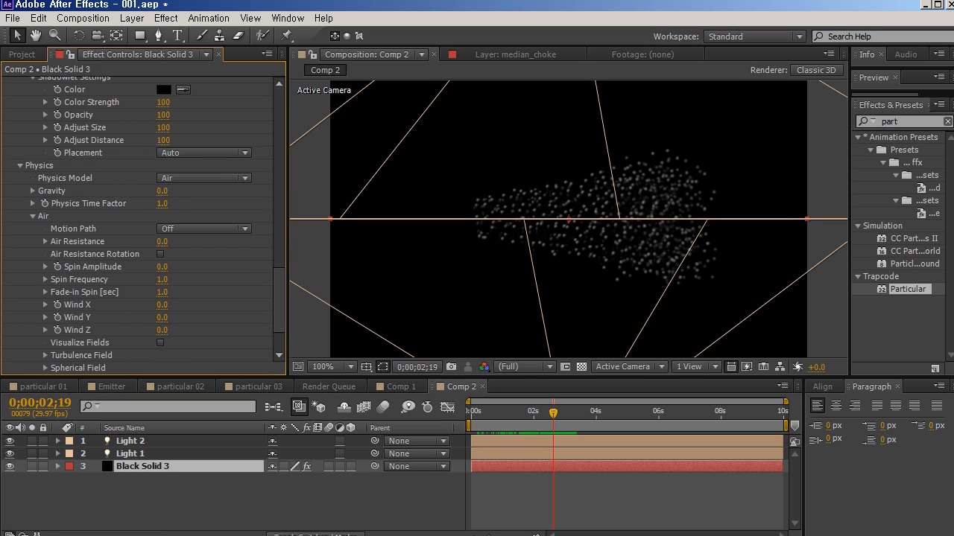
pyautogui.scroll(-2, 142, 223)
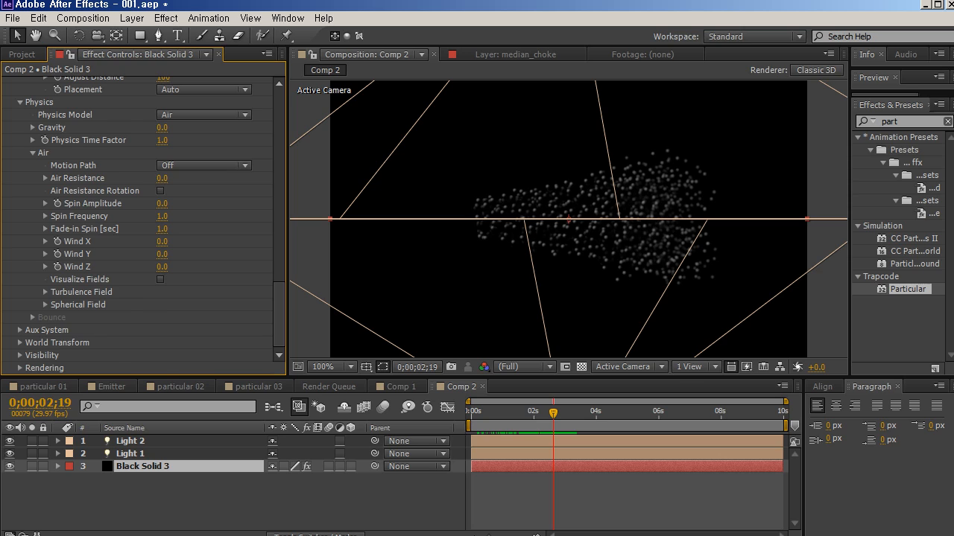
pyautogui.click(46, 292)
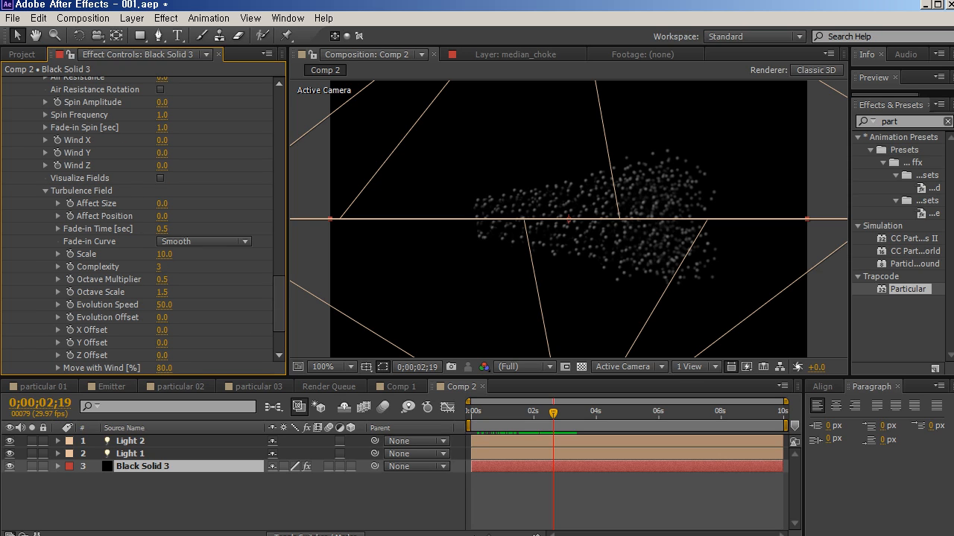
pyautogui.moveTo(162, 216); pyautogui.dragTo(295, 216)
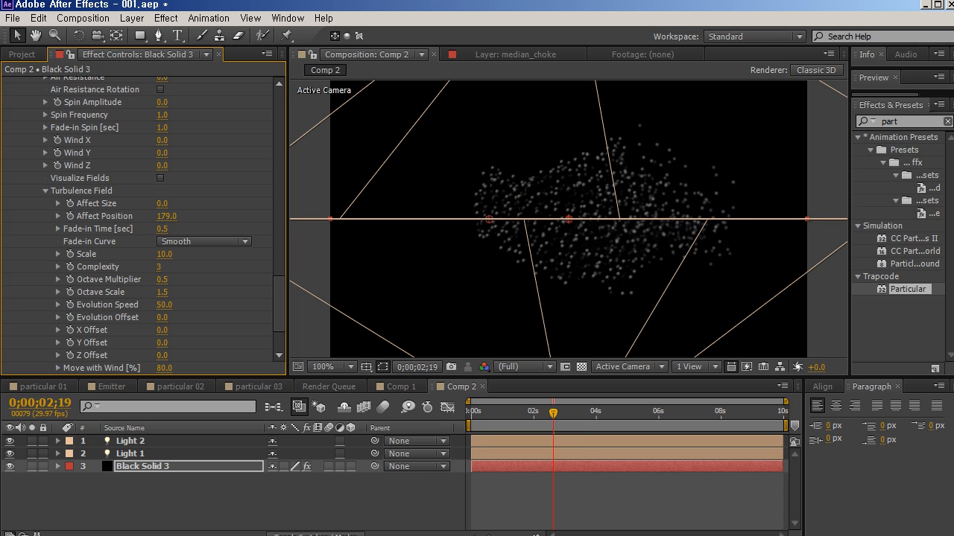
# Preview the turbulent particle stream from the start of the composition and move the current time to 0;00;04;04.
pyautogui.click(514, 413)
pyautogui.press('space')
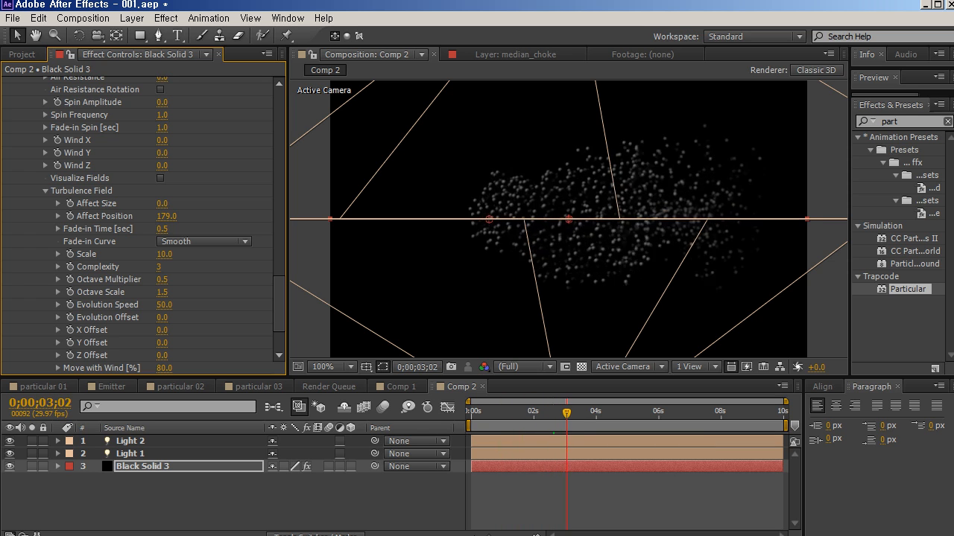
pyautogui.moveTo(617, 412); pyautogui.dragTo(487, 412)
pyautogui.press('space')
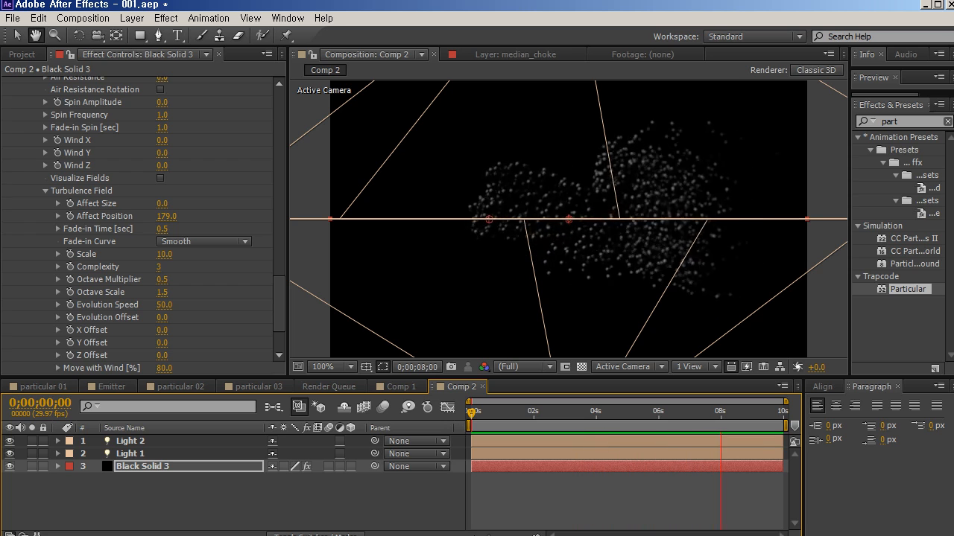
pyautogui.press('space')
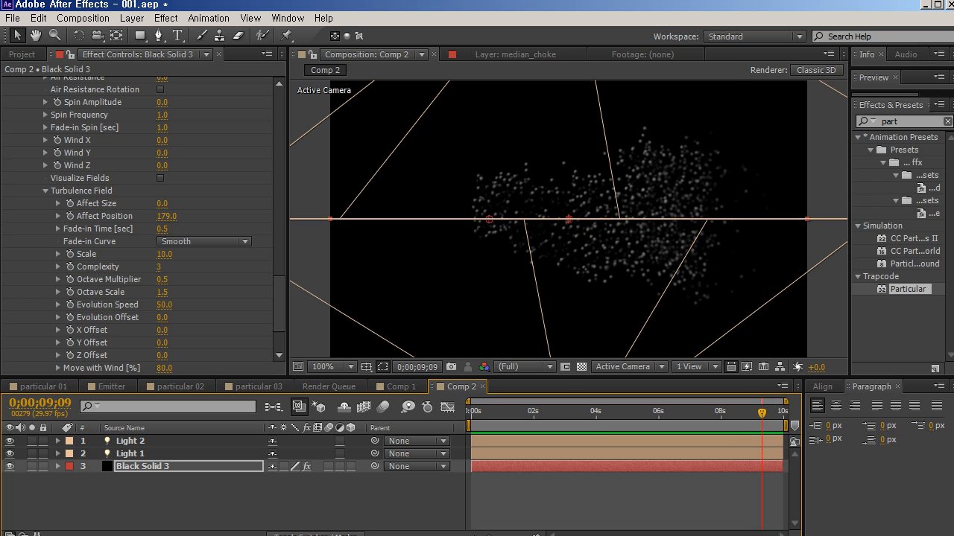
pyautogui.click(515, 413)
pyautogui.moveTo(515, 412); pyautogui.dragTo(600, 412)
# Try a shadowlet Adjust Size of 80 and undo the change.
pyautogui.scroll(12, 142, 224)
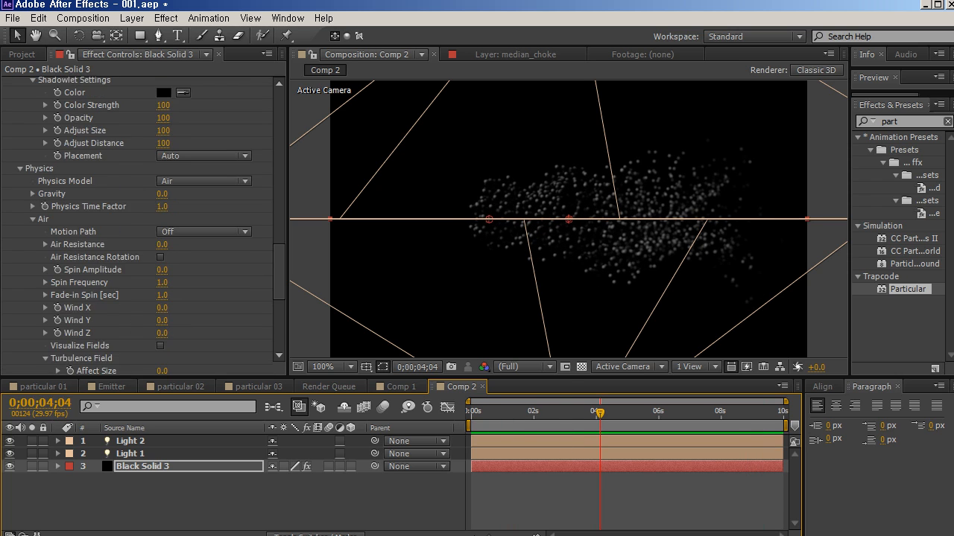
pyautogui.scroll(5, 142, 224)
pyautogui.scroll(-9, 142, 224)
pyautogui.scroll(6, 142, 223)
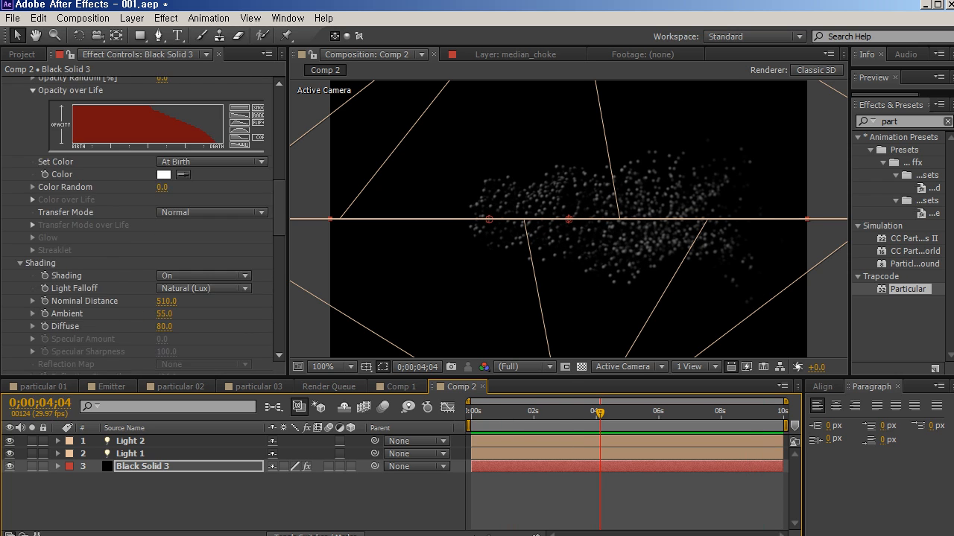
pyautogui.scroll(-6, 142, 224)
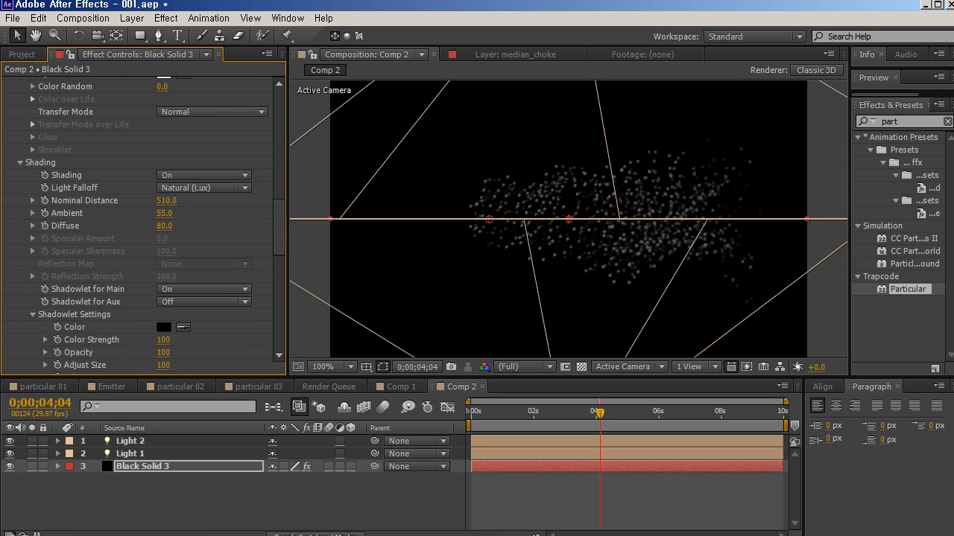
pyautogui.scroll(-3, 142, 224)
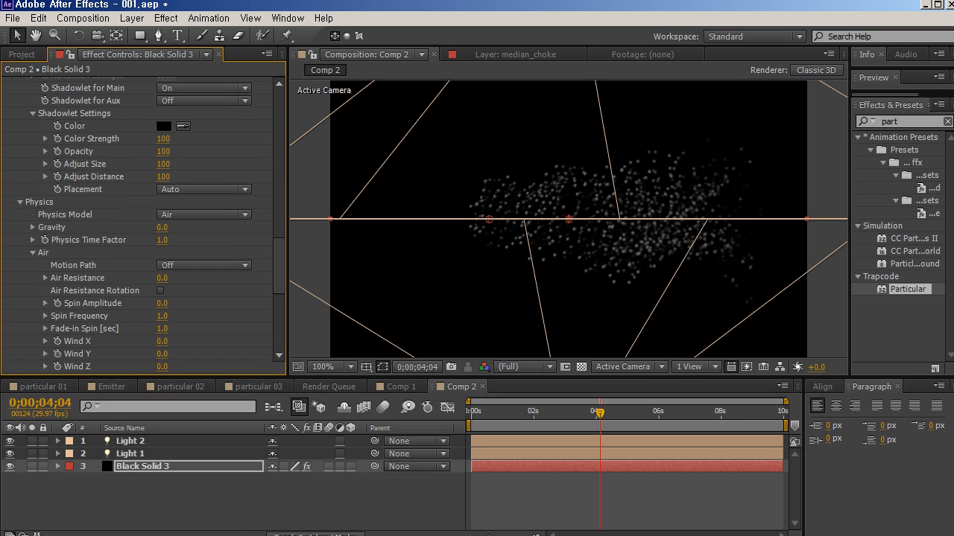
pyautogui.moveTo(163, 164); pyautogui.dragTo(148, 164)
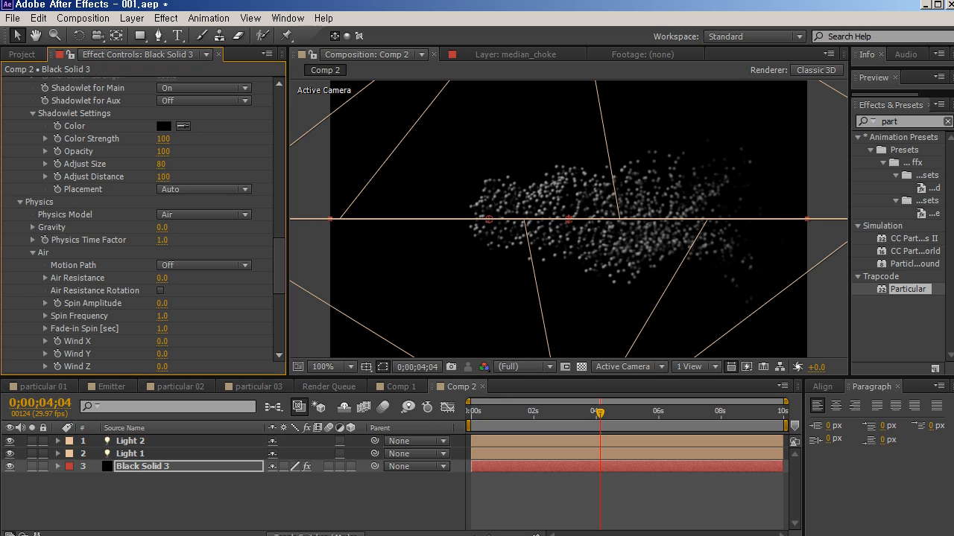
pyautogui.hotkey('ctrl', 'z')
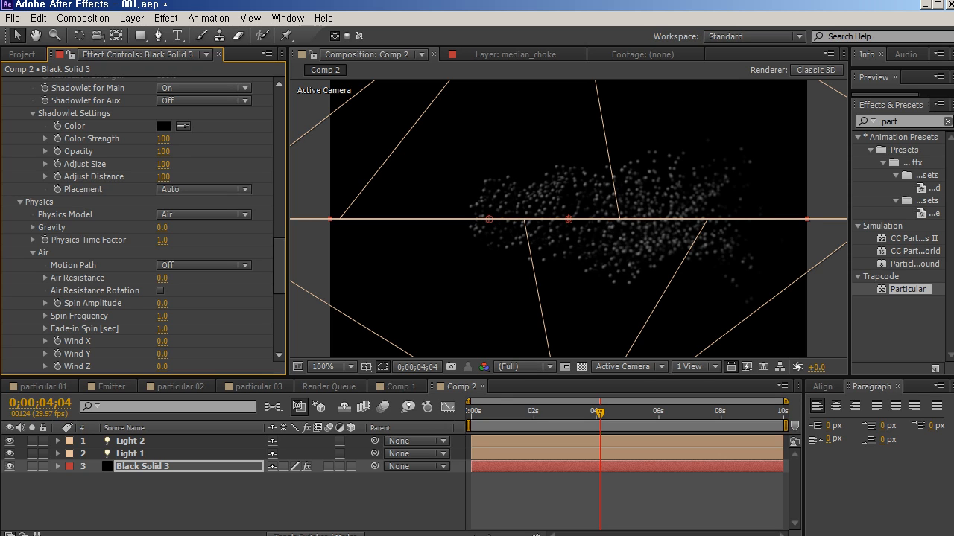
# Raise the composition viewer's exposure to +4.3.
pyautogui.scroll(3, 142, 224)
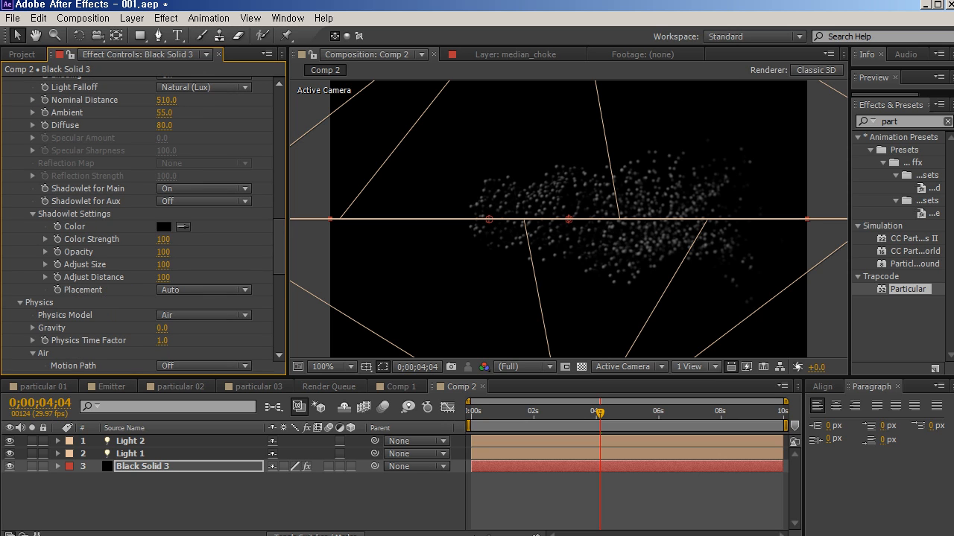
pyautogui.moveTo(816, 367); pyautogui.dragTo(847, 367)
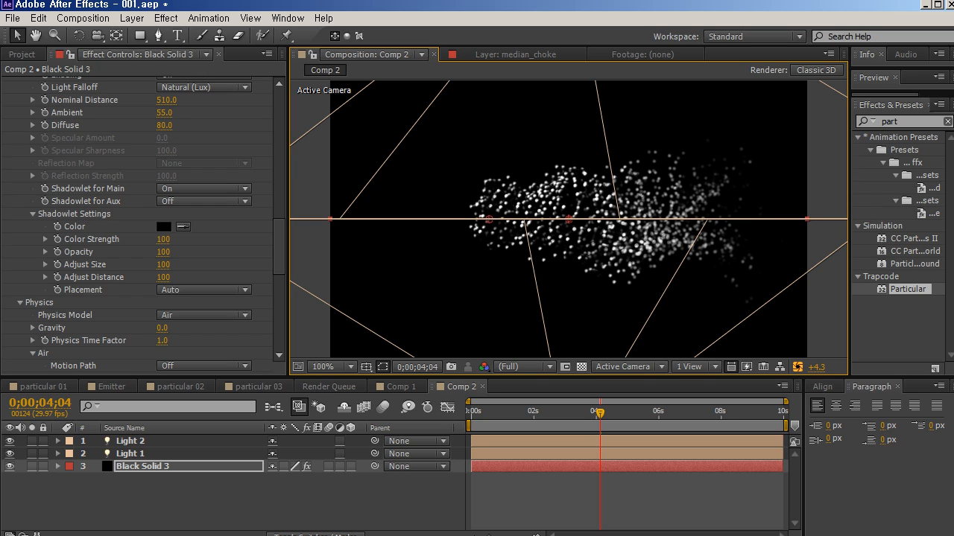
# Set the shadowlet Adjust Size to 114 and Adjust Distance to 127, and reset the viewer exposure.
pyautogui.moveTo(164, 264)
pyautogui.mouseDown()
pyautogui.moveTo(177, 265)
pyautogui.moveTo(179, 277)
pyautogui.moveTo(142, 278)
pyautogui.moveTo(172, 264)
pyautogui.moveTo(158, 277)
pyautogui.mouseUp()
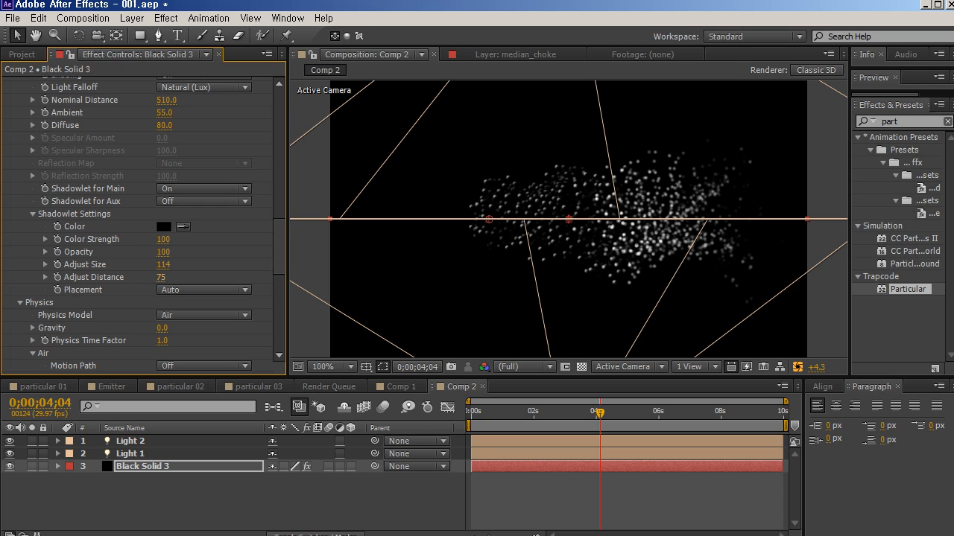
pyautogui.moveTo(160, 277); pyautogui.dragTo(199, 277)
pyautogui.scroll(-3, 199, 277)
pyautogui.scroll(-3, 141, 224)
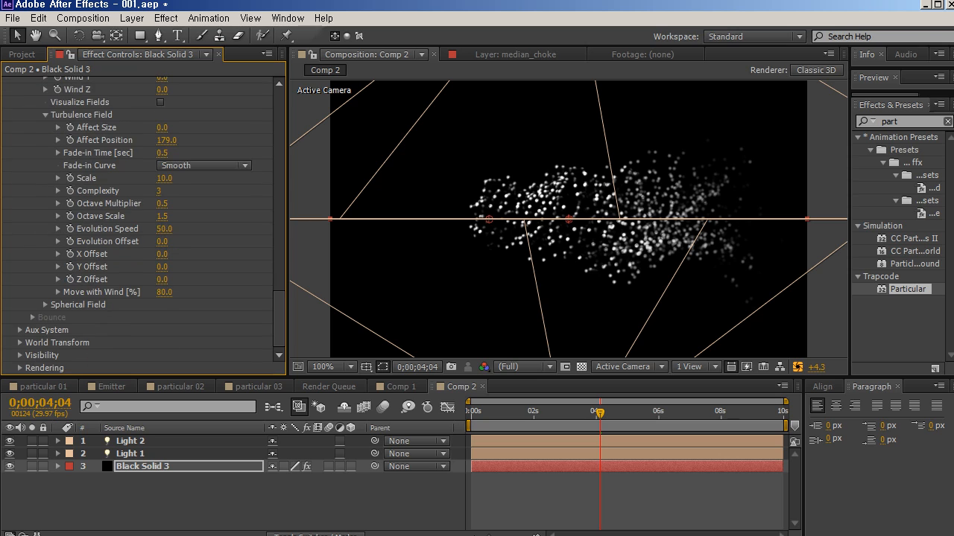
pyautogui.scroll(13, 141, 223)
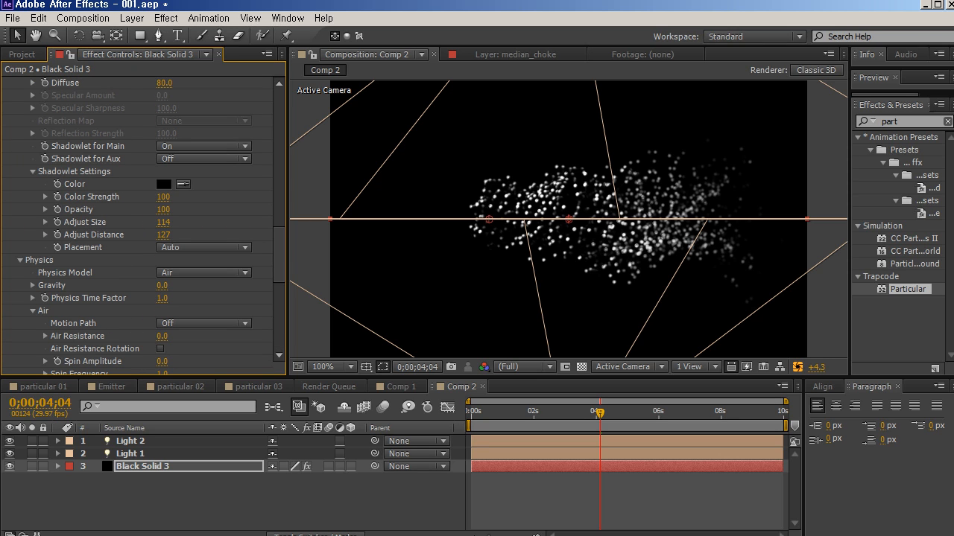
pyautogui.click(798, 368)
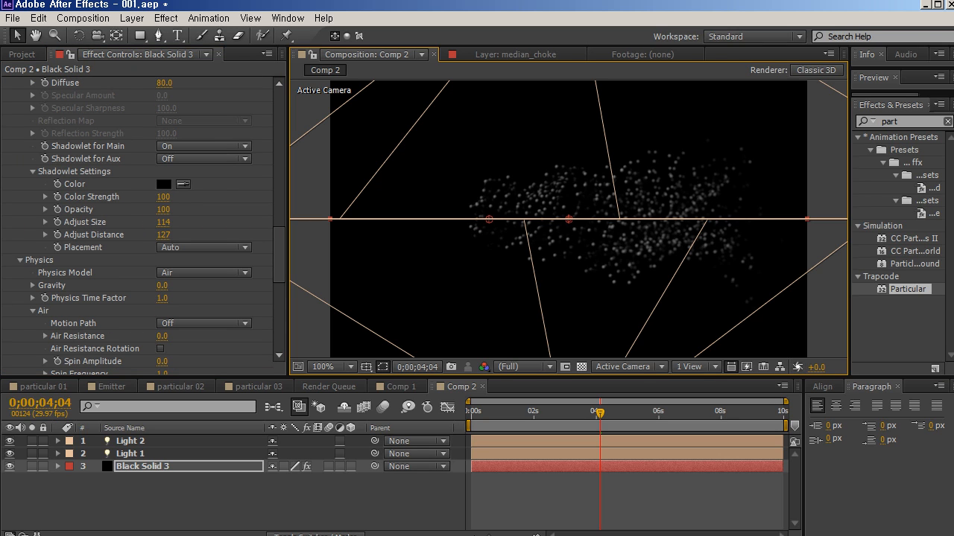
# Turn a duplicate of the Black Solid 3 layer, stripped of its Particular effect, into an adjustment layer.
pyautogui.click(380, 497)
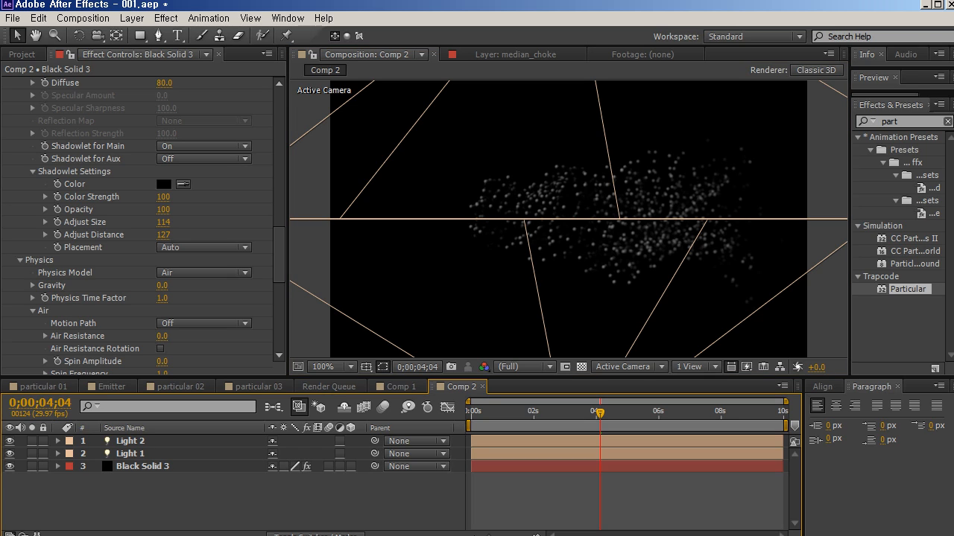
pyautogui.click(23, 54)
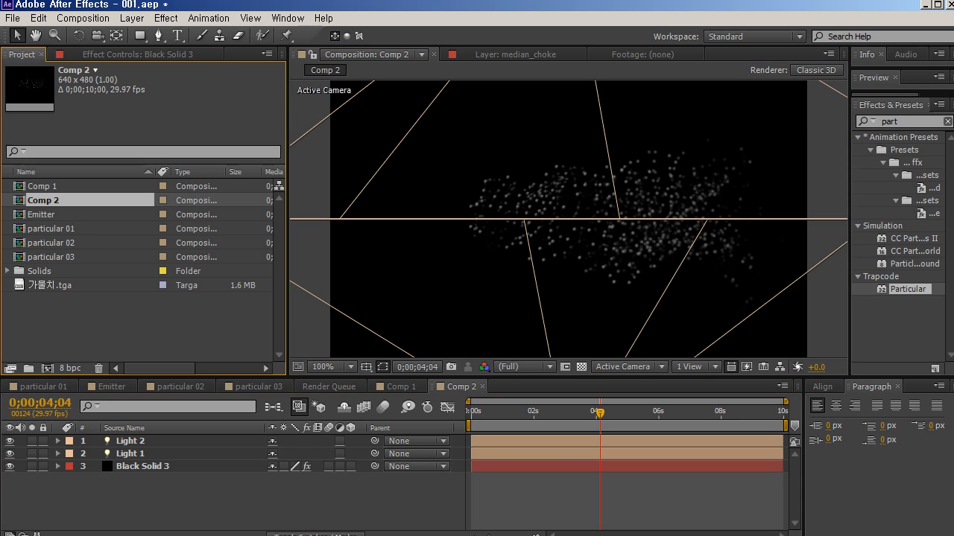
pyautogui.click(142, 466)
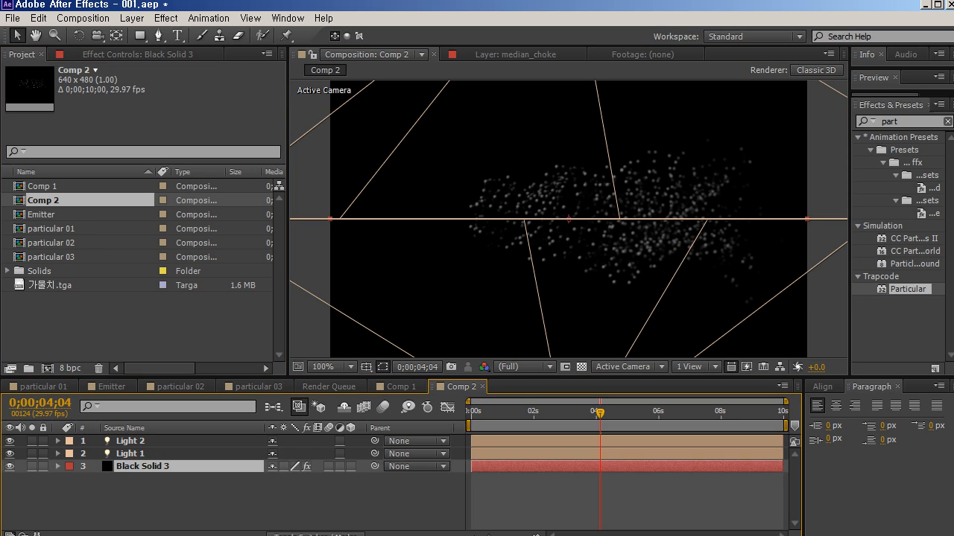
pyautogui.hotkey('ctrl', 'd')
pyautogui.click(137, 55)
pyautogui.click(58, 83)
pyautogui.press('Delete')
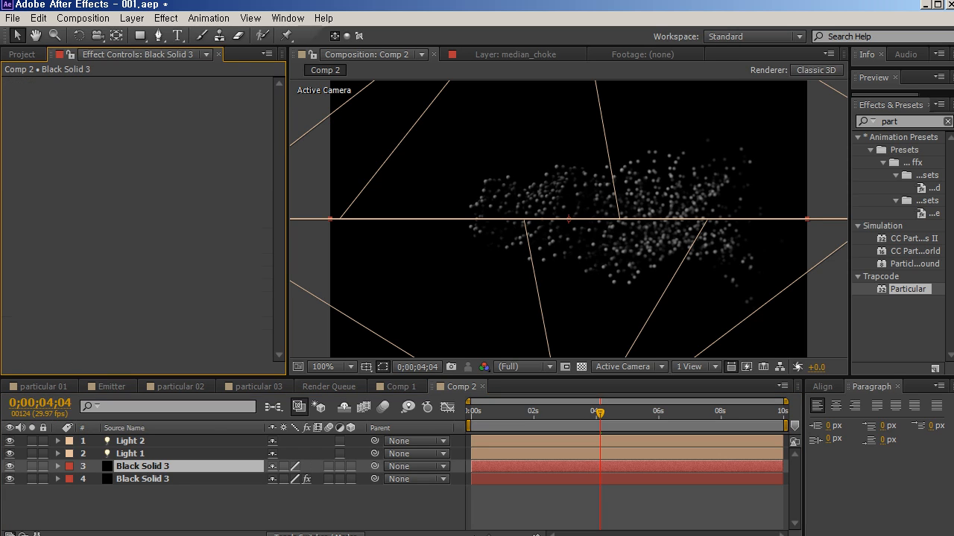
pyautogui.click(340, 467)
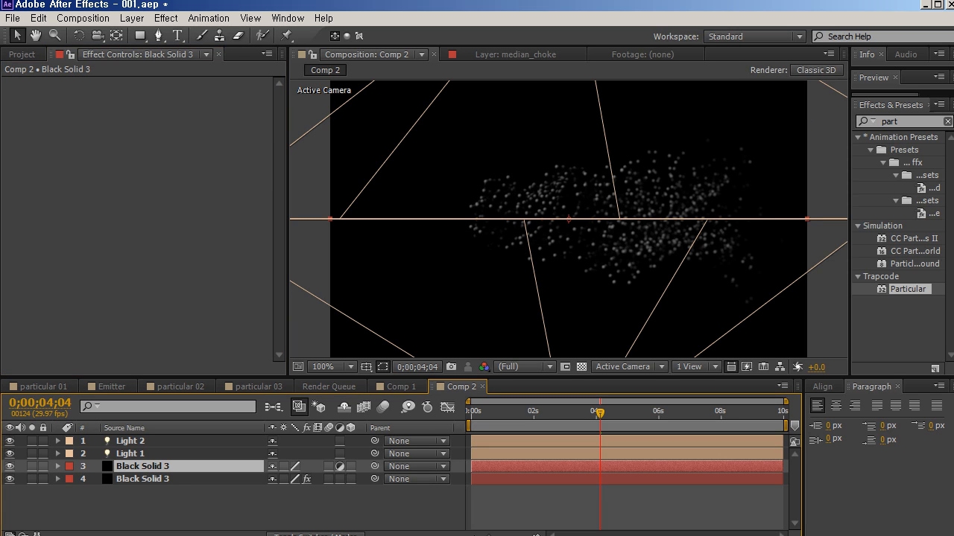
# Find the Median effect and apply it to the new adjustment layer.
pyautogui.click(897, 122)
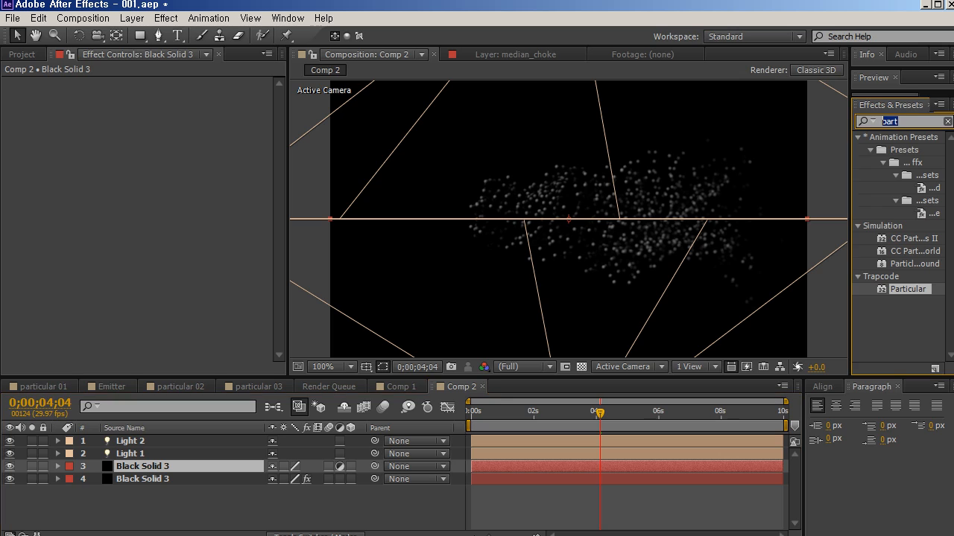
pyautogui.write('media')
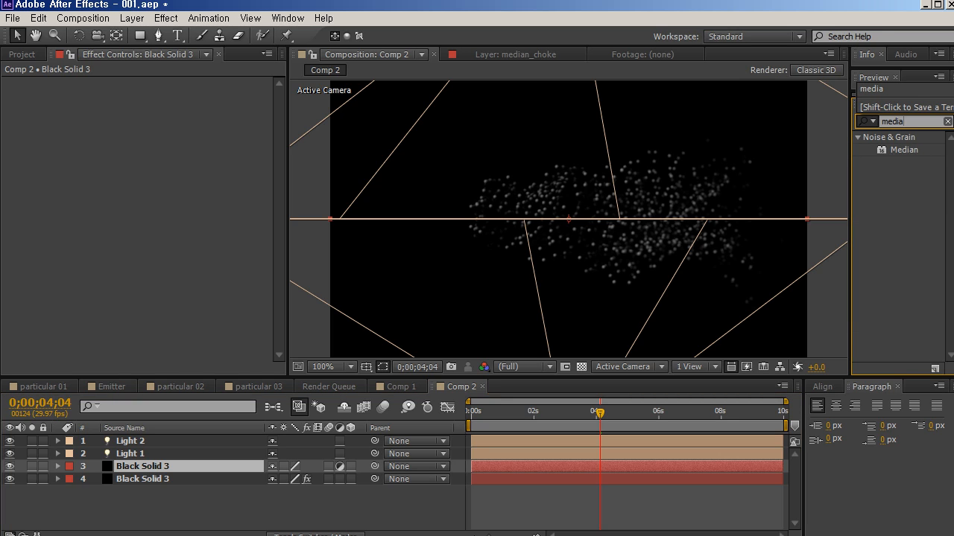
pyautogui.doubleClick(904, 150)
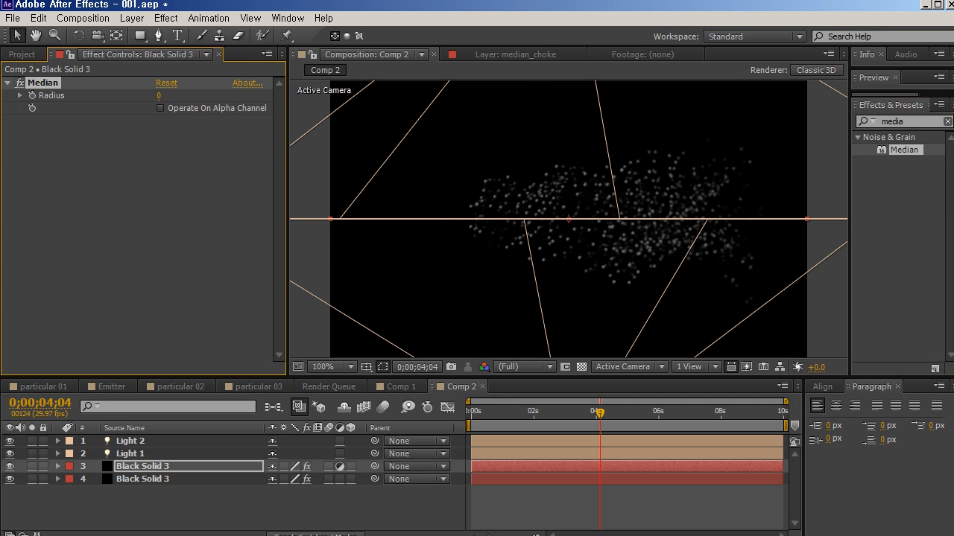
# Raise the viewer exposure to +5.3 and set the Median Radius to 6.
pyautogui.moveTo(816, 367); pyautogui.dragTo(881, 367)
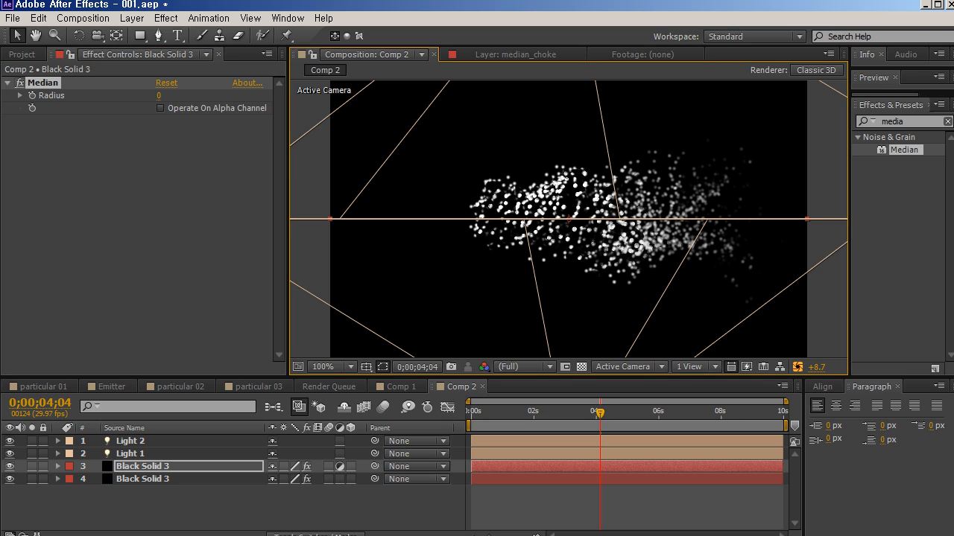
pyautogui.moveTo(159, 96)
pyautogui.mouseDown()
pyautogui.moveTo(169, 95)
pyautogui.moveTo(158, 96)
pyautogui.mouseUp()
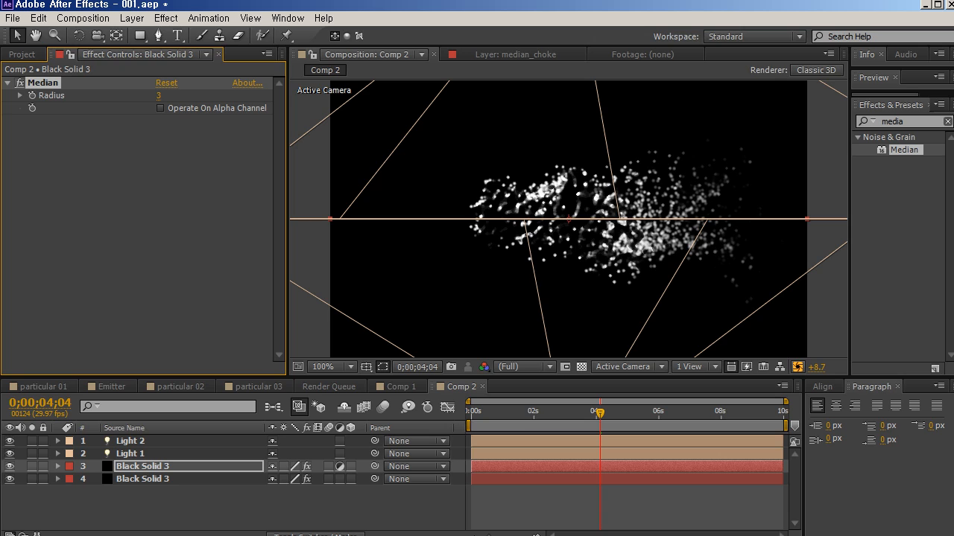
pyautogui.click(797, 366)
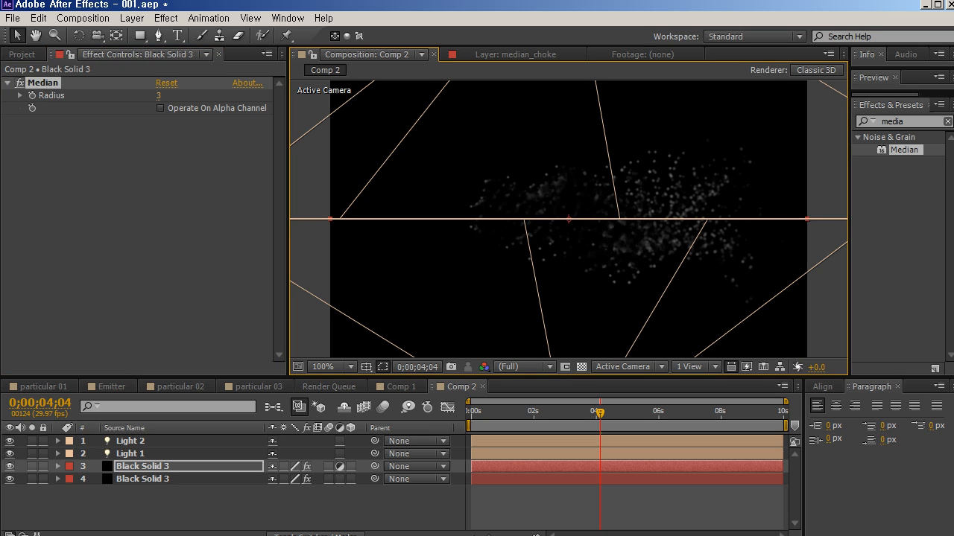
pyautogui.moveTo(158, 95); pyautogui.dragTo(159, 95)
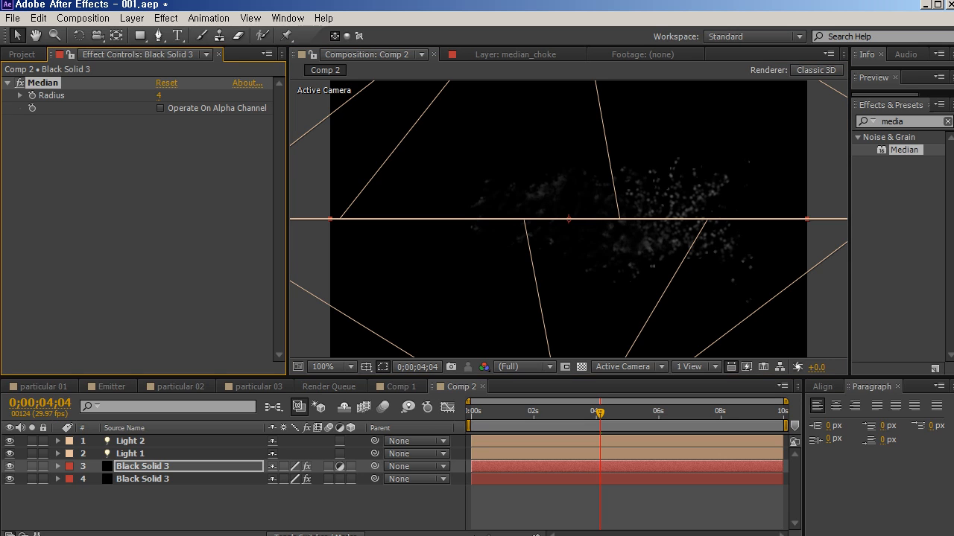
pyautogui.moveTo(816, 368); pyautogui.dragTo(856, 367)
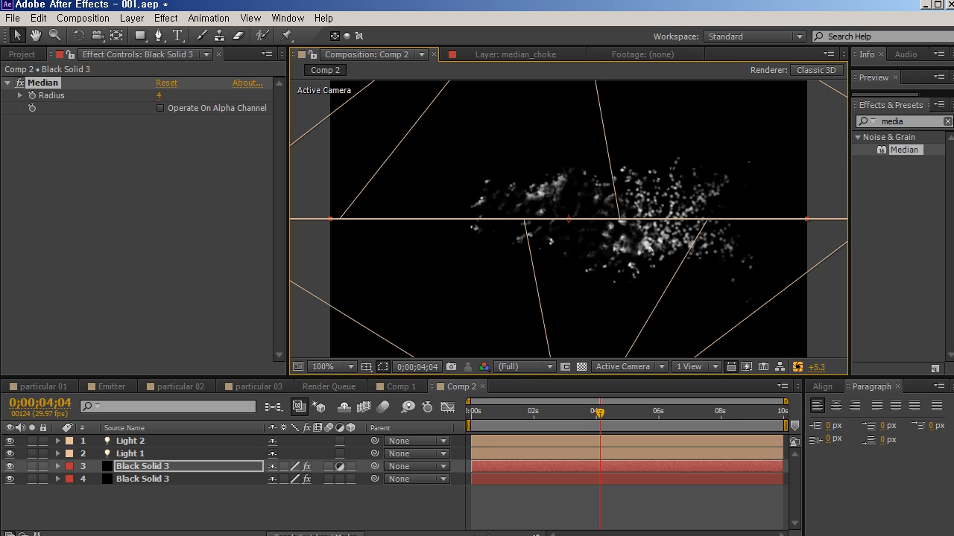
pyautogui.click(159, 95)
pyautogui.write('6')
pyautogui.press('Return')
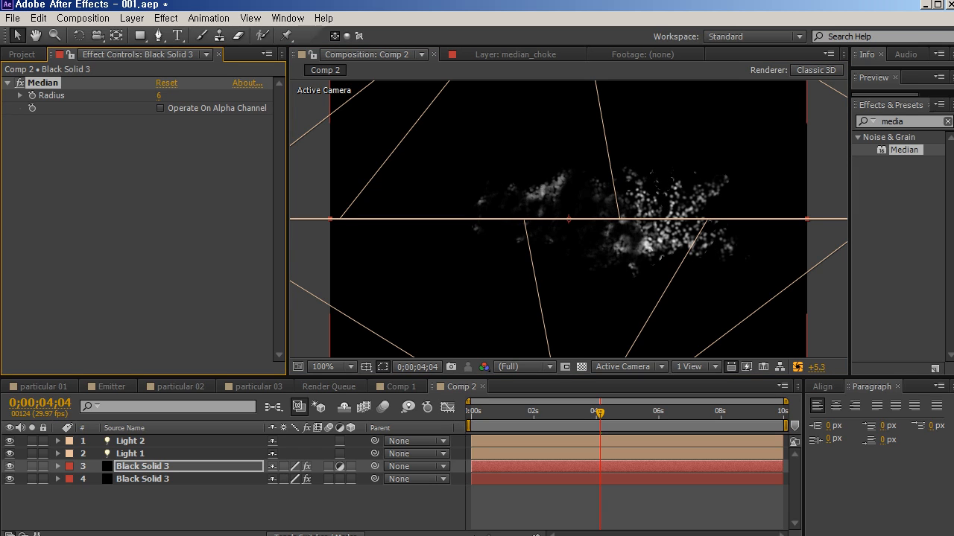
# Set the Direction Spread of the Particular emitter on the lower Black Solid 3 layer to 0.
pyautogui.press('F3')
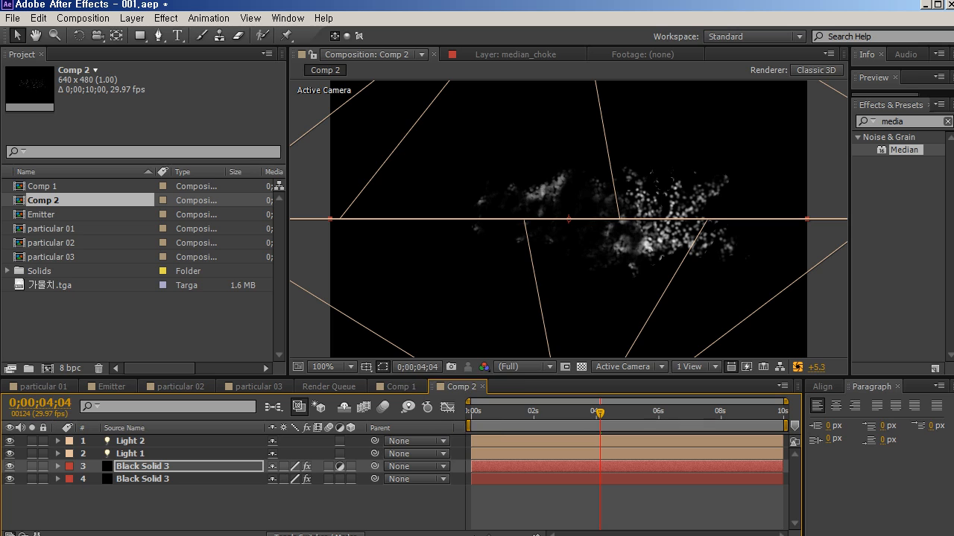
pyautogui.click(142, 479)
pyautogui.press('F3')
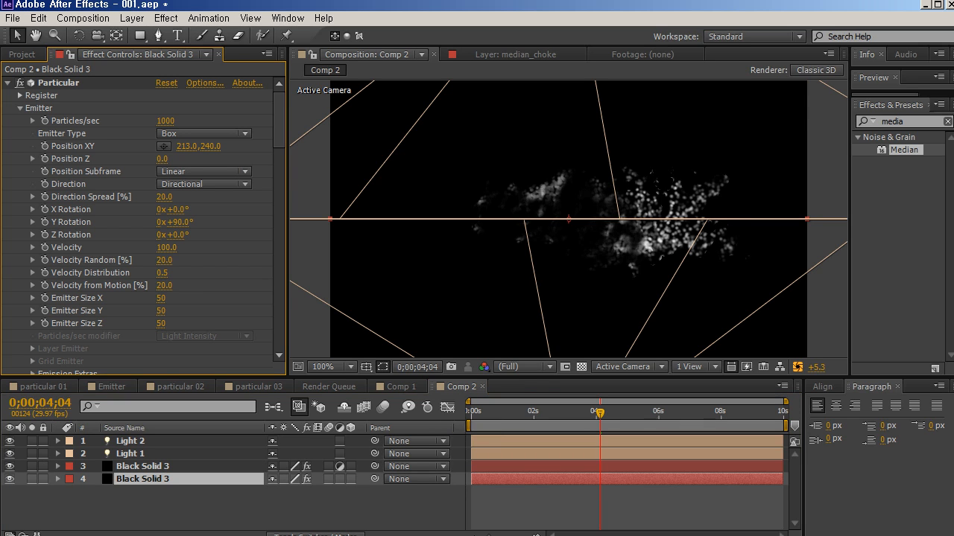
pyautogui.moveTo(164, 198); pyautogui.dragTo(142, 198)
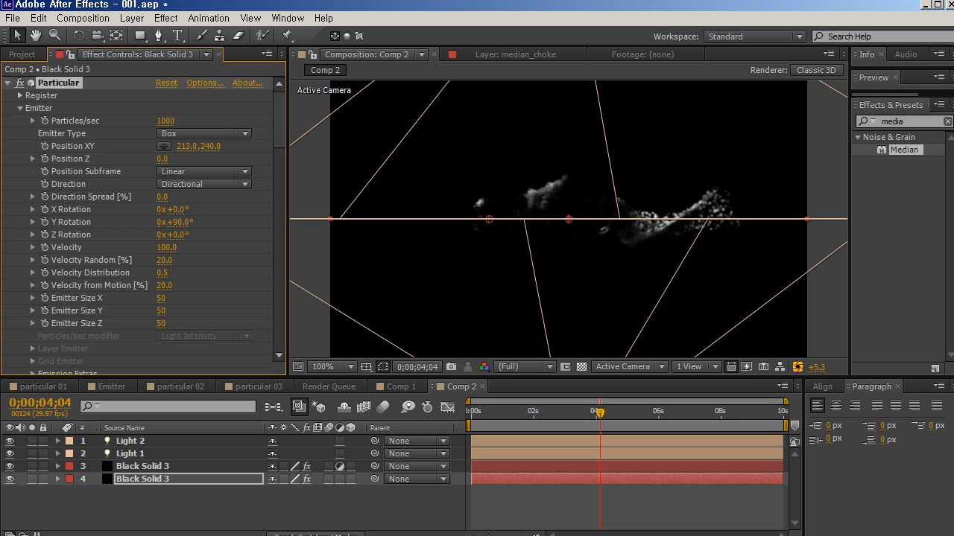
# Inspect the particles over the transparency grid with the Median adjustment layer hidden, and restore both the layer and the black background.
pyautogui.click(581, 367)
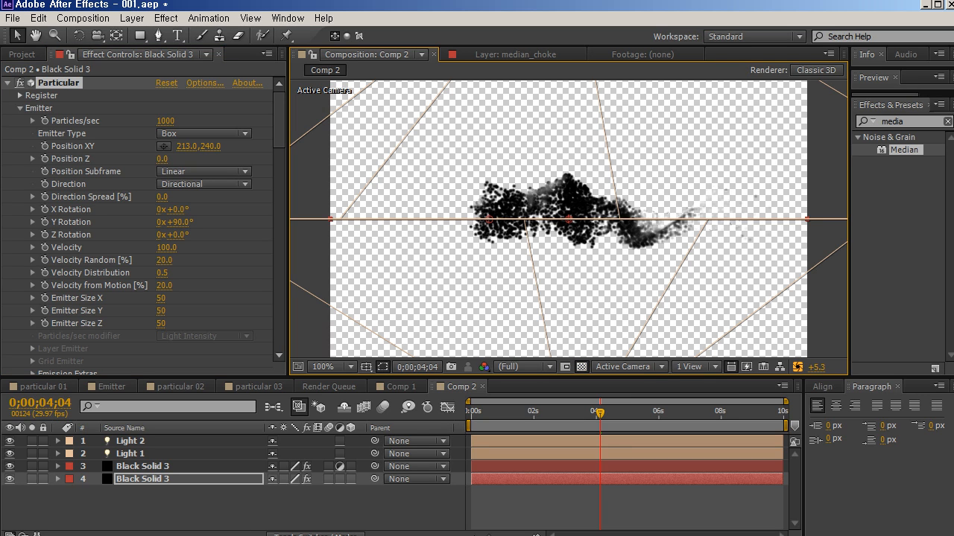
pyautogui.click(10, 466)
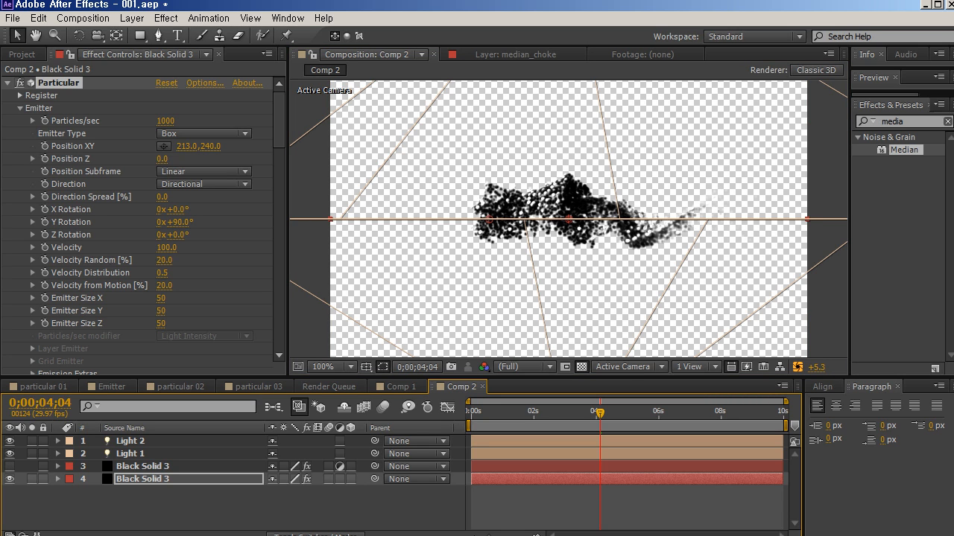
pyautogui.click(142, 479)
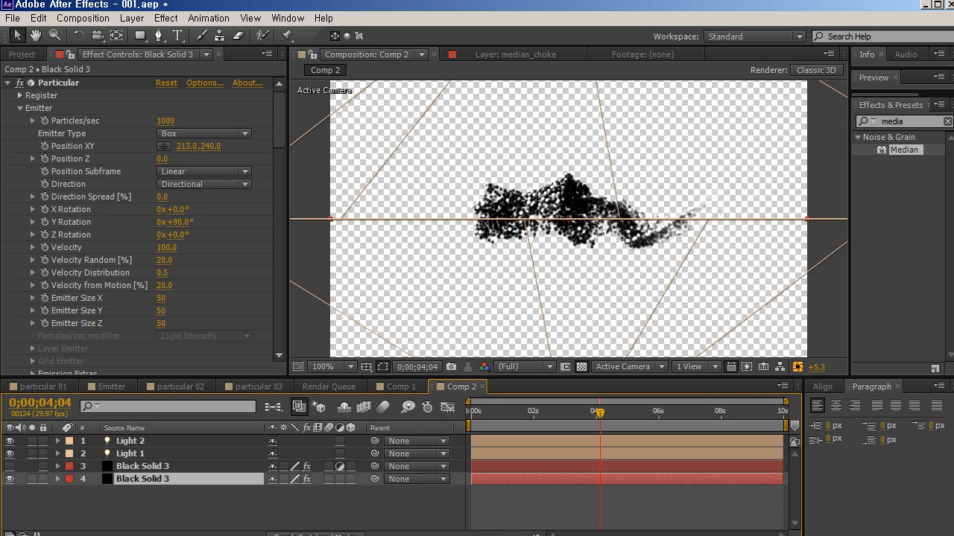
pyautogui.moveTo(162, 197)
pyautogui.mouseDown()
pyautogui.moveTo(216, 196)
pyautogui.moveTo(160, 197)
pyautogui.mouseUp()
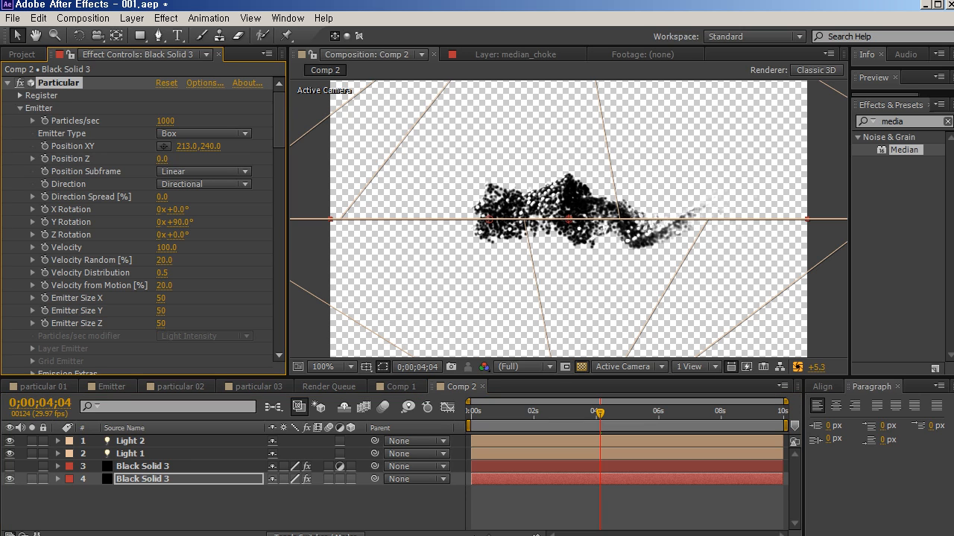
pyautogui.click(581, 367)
pyautogui.click(10, 467)
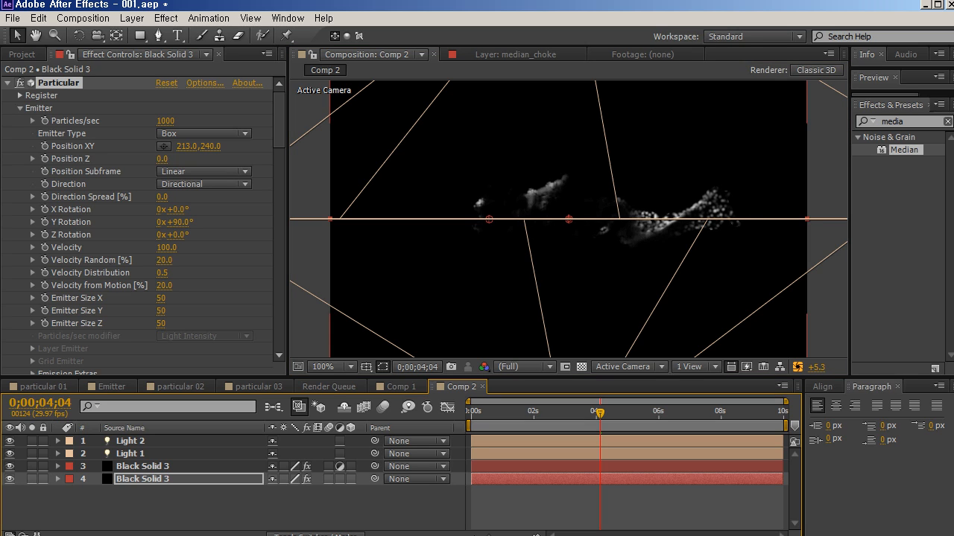
# Preview the stream up to 0;00;03;15 and set the adjustment layer's Median Radius to 7.
pyautogui.press('KP_0')
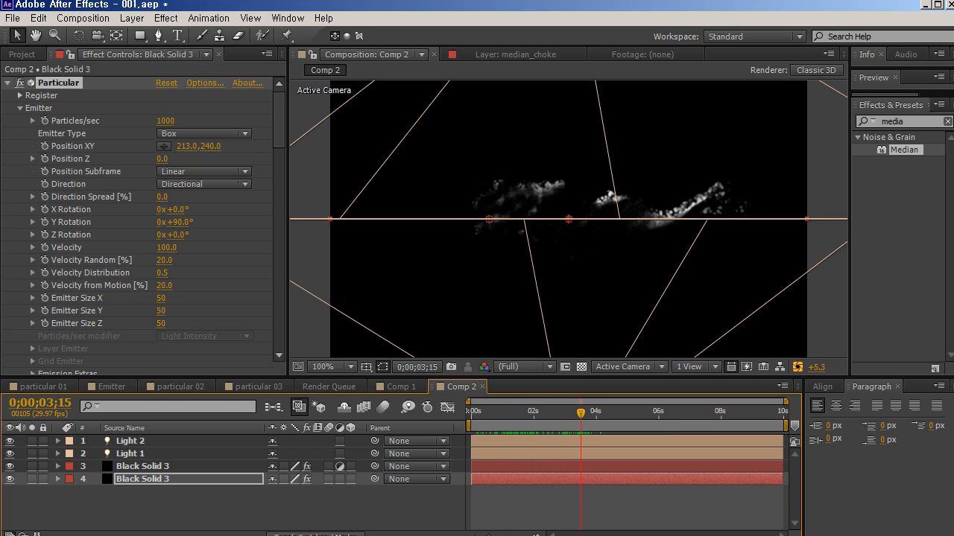
pyautogui.click(143, 466)
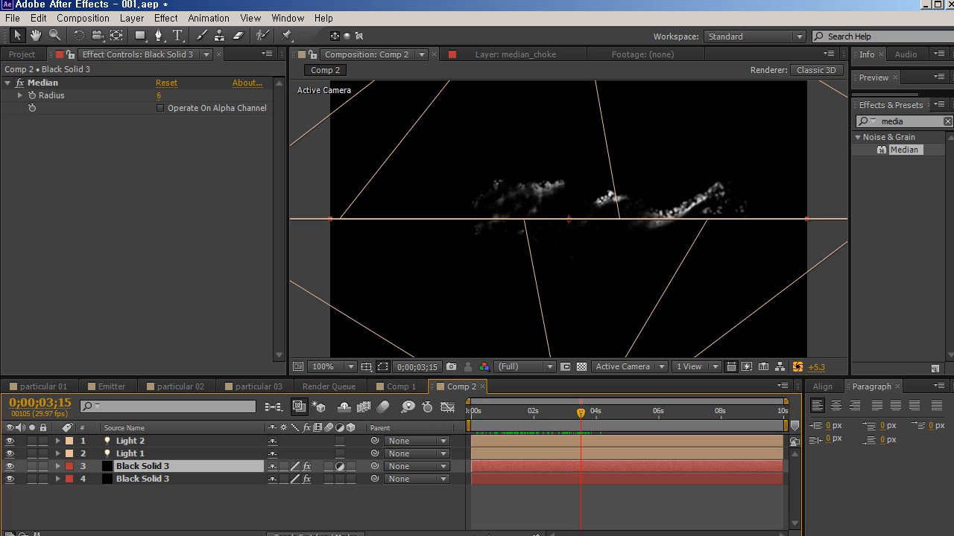
pyautogui.click(161, 96)
pyautogui.write('7')
pyautogui.press('Return')
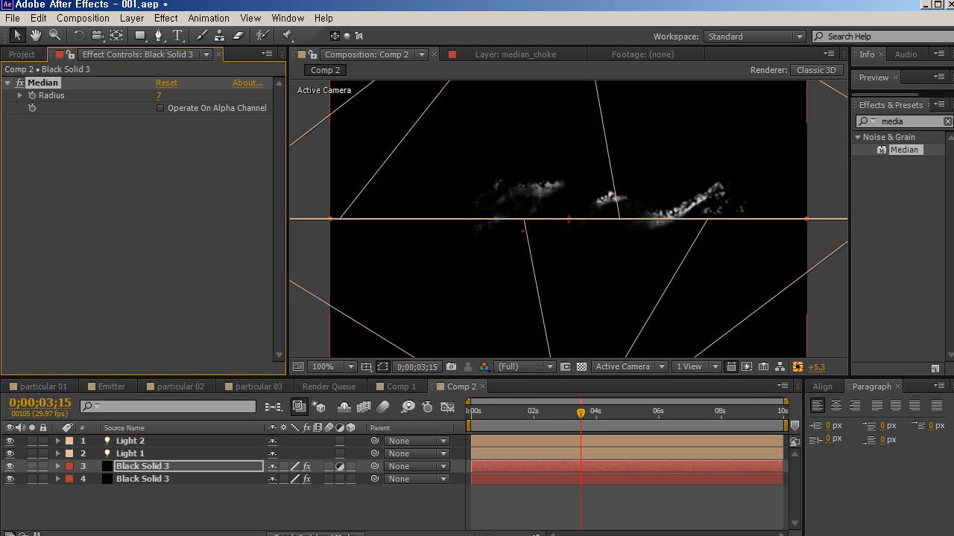
# Duplicate the Median adjustment layer and remove the Median effect from the upper copy.
pyautogui.hotkey('ctrl', 'd')
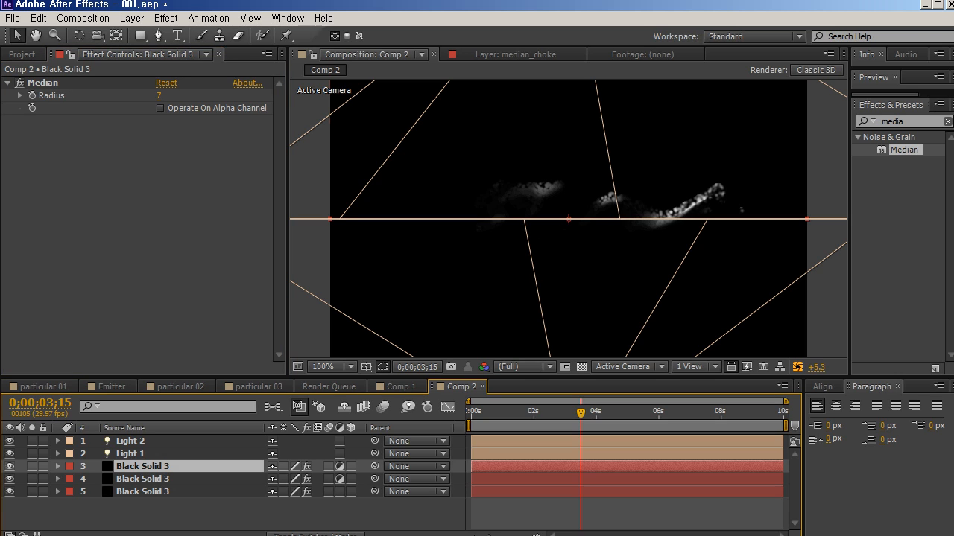
pyautogui.click(43, 83)
pyautogui.press('Delete')
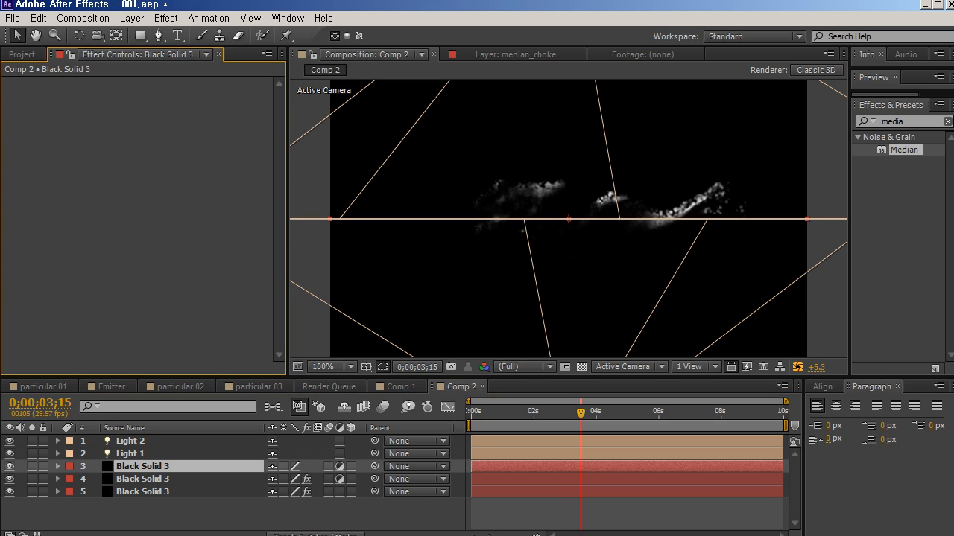
pyautogui.click(143, 466)
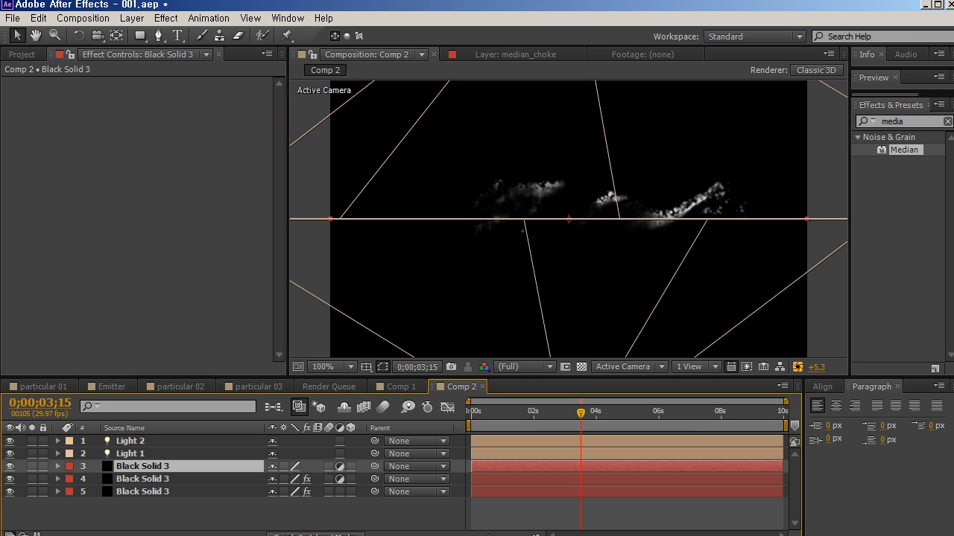
# Find the CC Glass effect and apply it to the top adjustment layer.
pyautogui.hotkey('ctrl', '5')
pyautogui.write('cc')
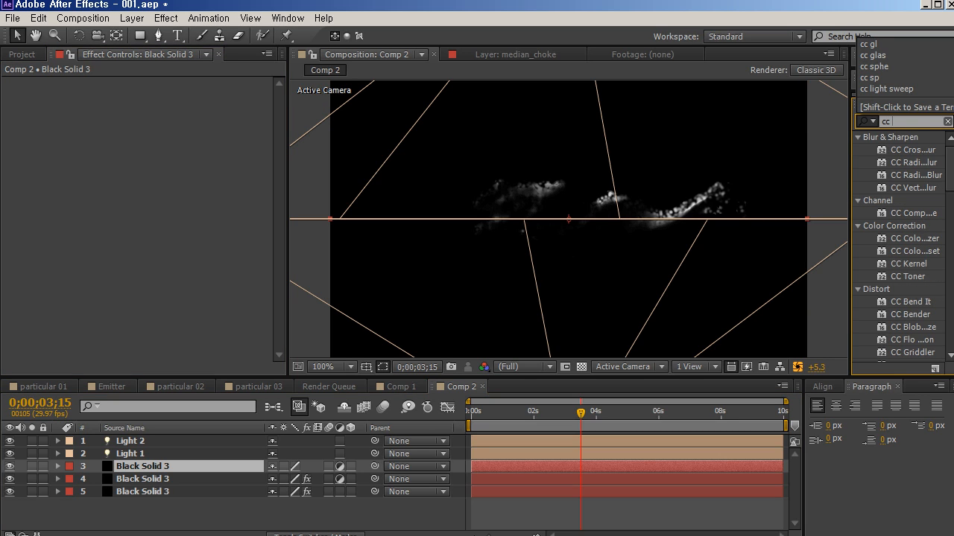
pyautogui.write(' gl')
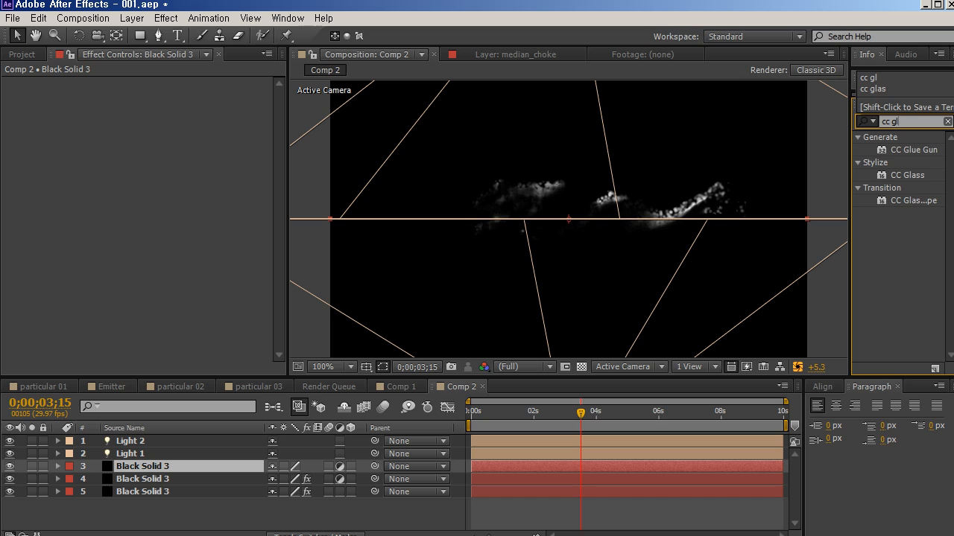
pyautogui.doubleClick(907, 175)
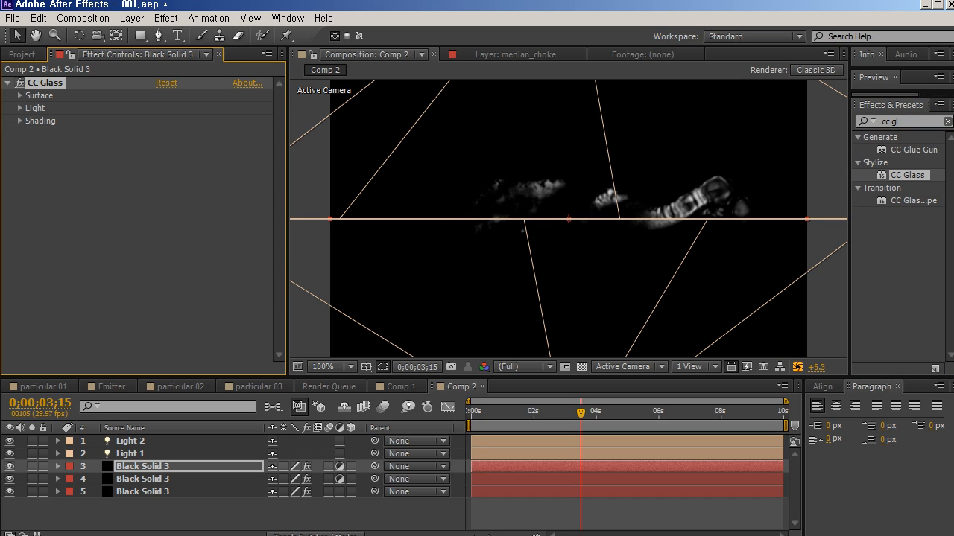
# Try CC Glass with its surface Softness at 0 and inspect the stream at several magnifications, ending at 100%.
pyautogui.click(20, 95)
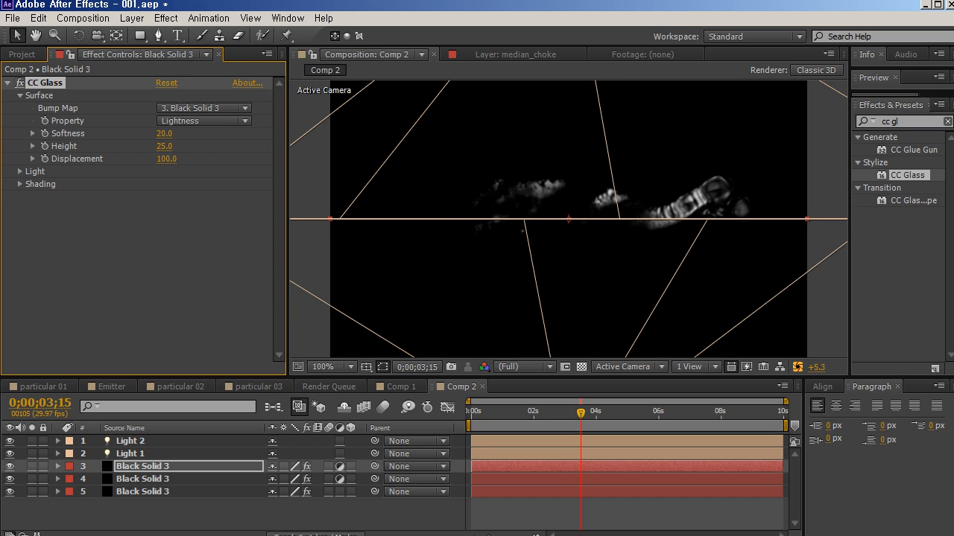
pyautogui.moveTo(164, 133); pyautogui.dragTo(15, 134)
pyautogui.press('.')
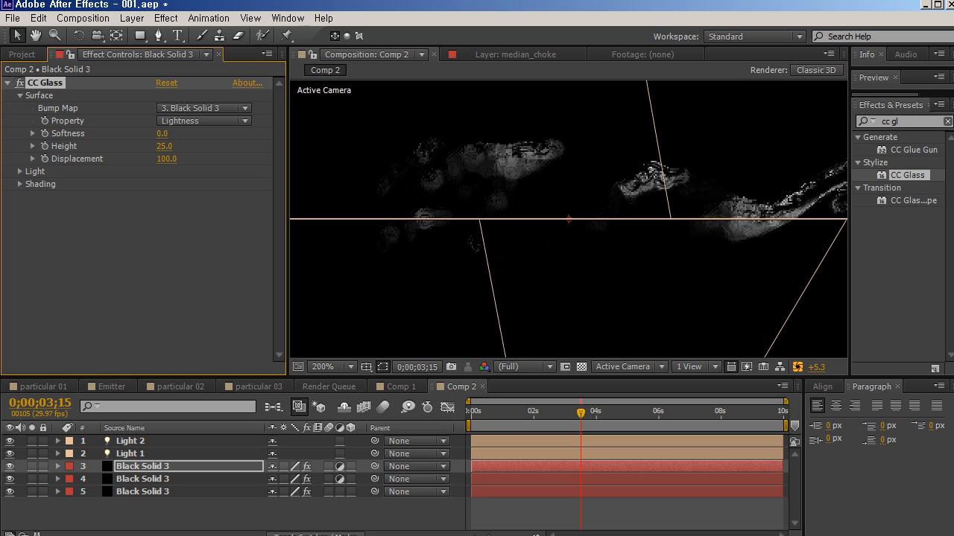
pyautogui.press(',')
pyautogui.press(',')
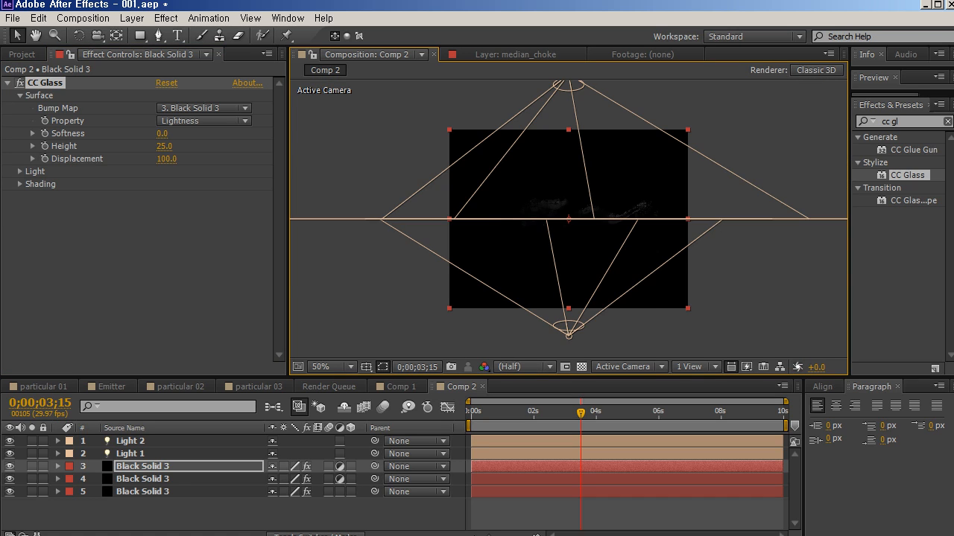
pyautogui.press('.')
pyautogui.press('.')
pyautogui.press(',')
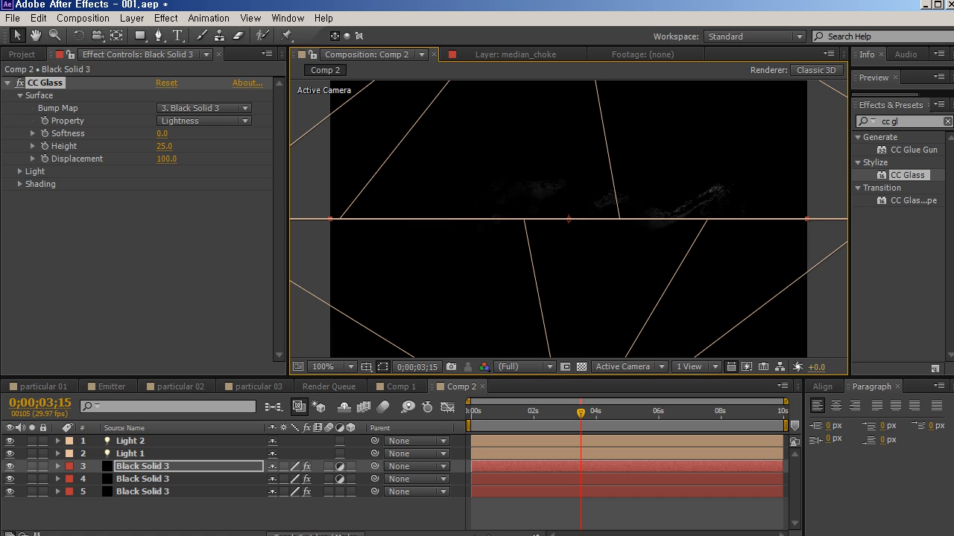
# Check the stream with the viewer exposure raised to 19.6, and reset the exposure to 0.
pyautogui.moveTo(817, 367); pyautogui.dragTo(953, 367)
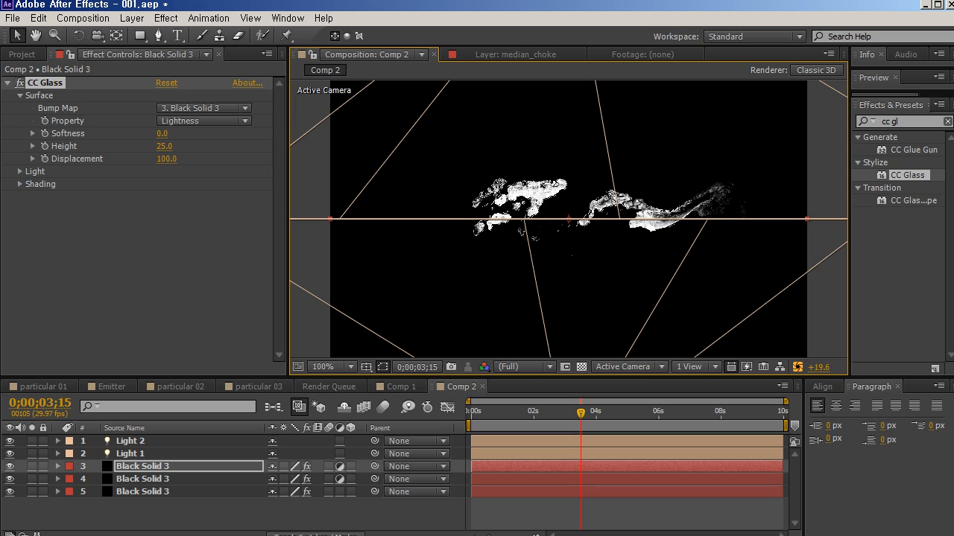
pyautogui.click(818, 367)
pyautogui.write('0')
pyautogui.press('Return')
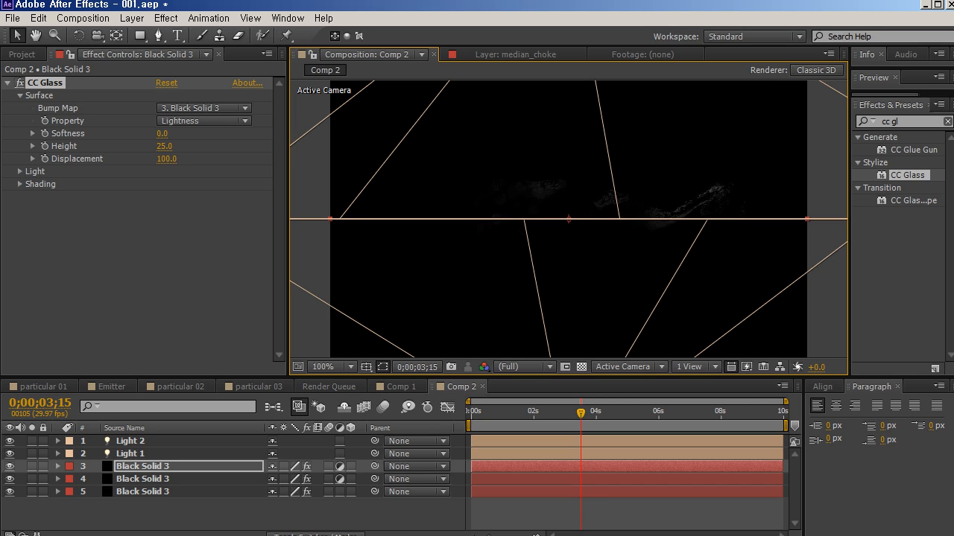
# Try CC Glass with Displacement 82 and Height 8, viewing the stream at an exposure of 5.1.
pyautogui.moveTo(166, 159); pyautogui.dragTo(146, 146)
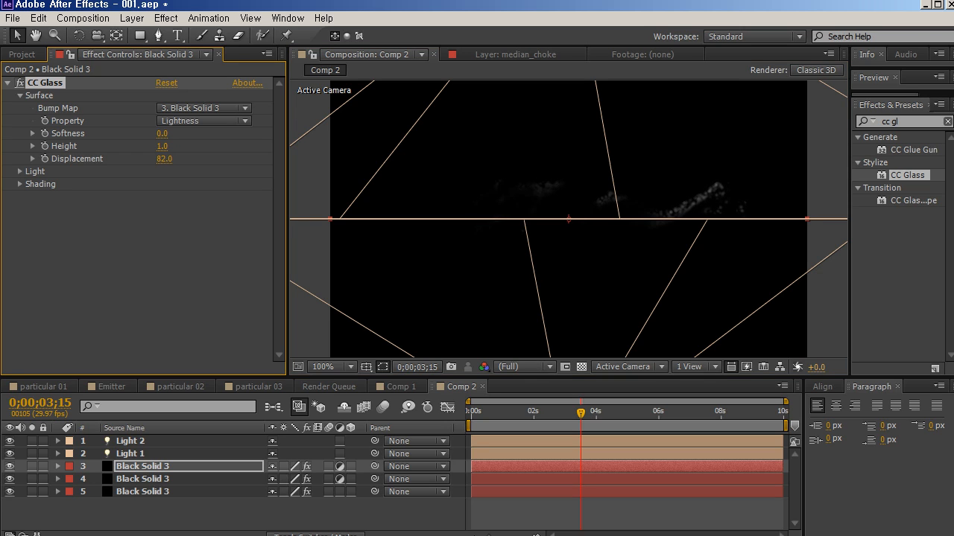
pyautogui.moveTo(816, 367); pyautogui.dragTo(855, 367)
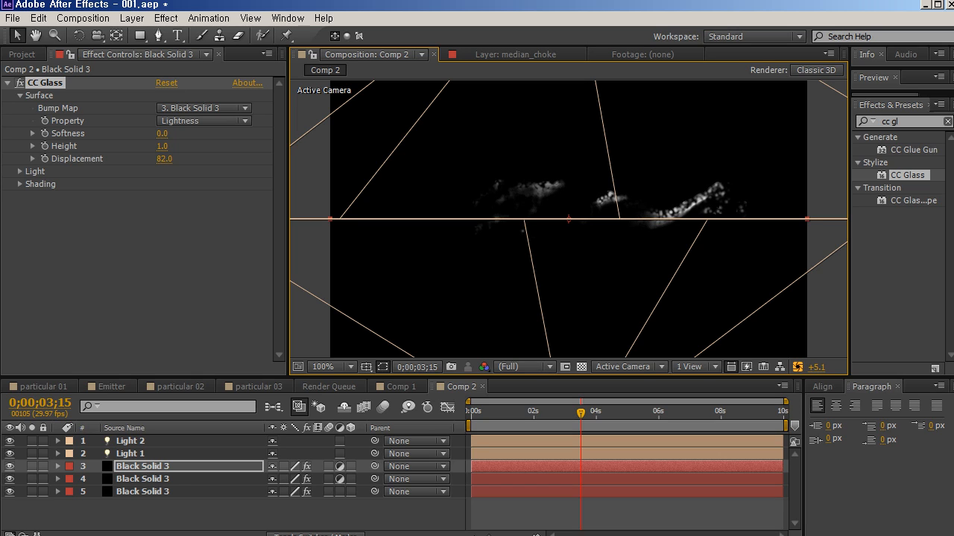
pyautogui.moveTo(163, 146)
pyautogui.mouseDown()
pyautogui.moveTo(196, 146)
pyautogui.moveTo(160, 146)
pyautogui.moveTo(176, 146)
pyautogui.mouseUp()
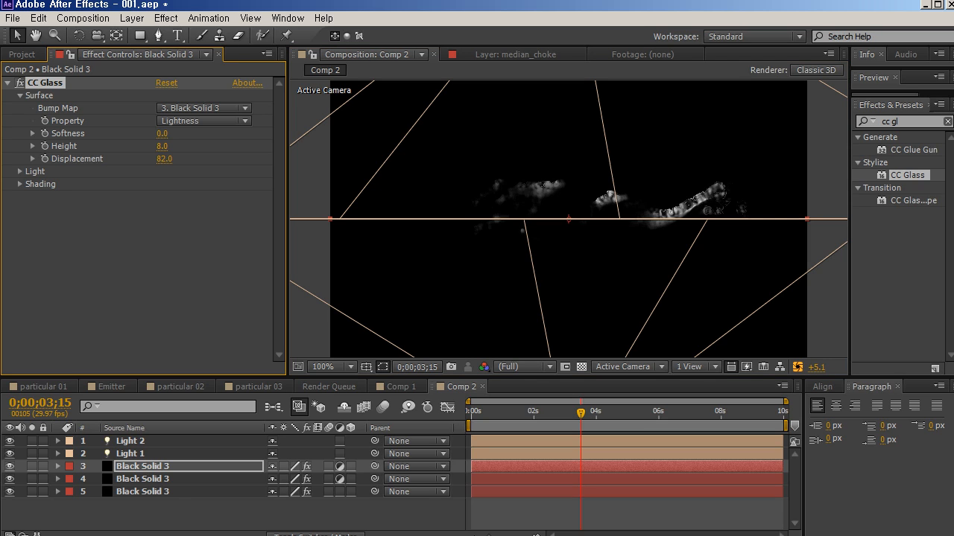
pyautogui.click(580, 413)
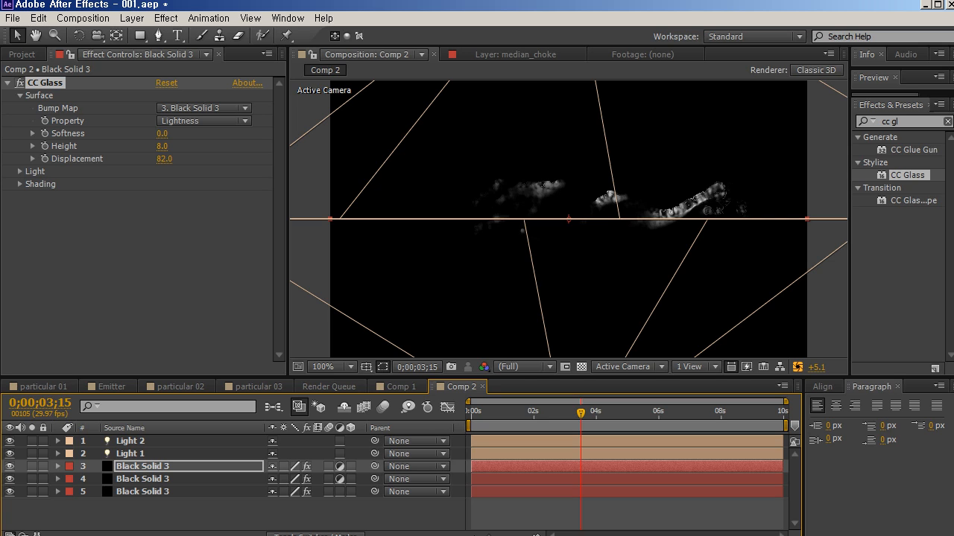
# Set the CC Glass surface values to Softness 2.9, Height 47 and Displacement -2.
pyautogui.moveTo(162, 134); pyautogui.dragTo(80, 159)
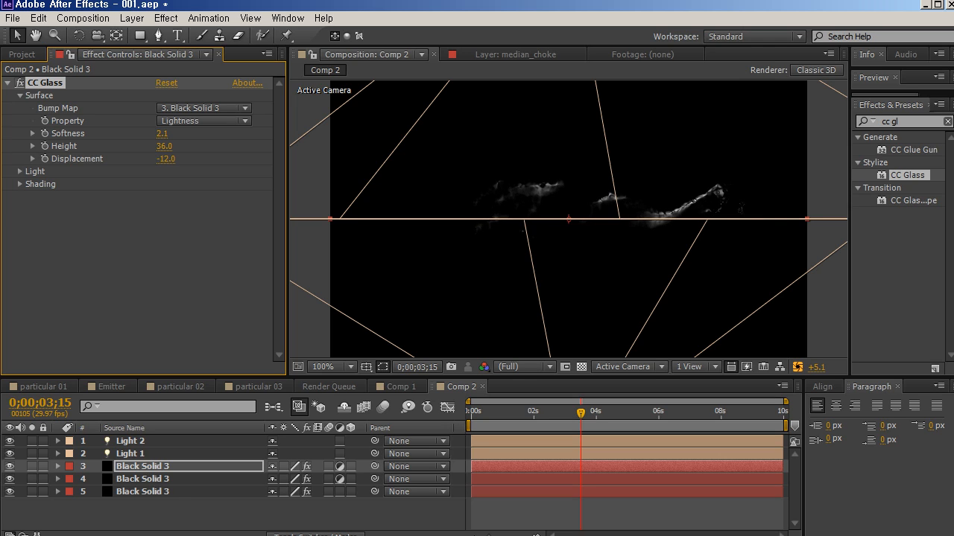
pyautogui.click(166, 158)
pyautogui.write('0')
pyautogui.press('Return')
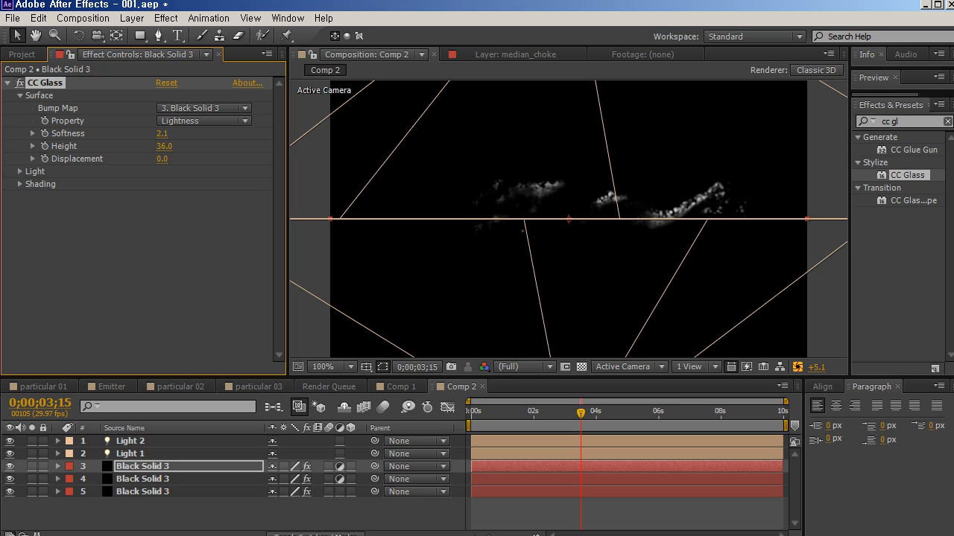
pyautogui.moveTo(165, 146); pyautogui.dragTo(174, 146)
pyautogui.moveTo(162, 159); pyautogui.dragTo(160, 158)
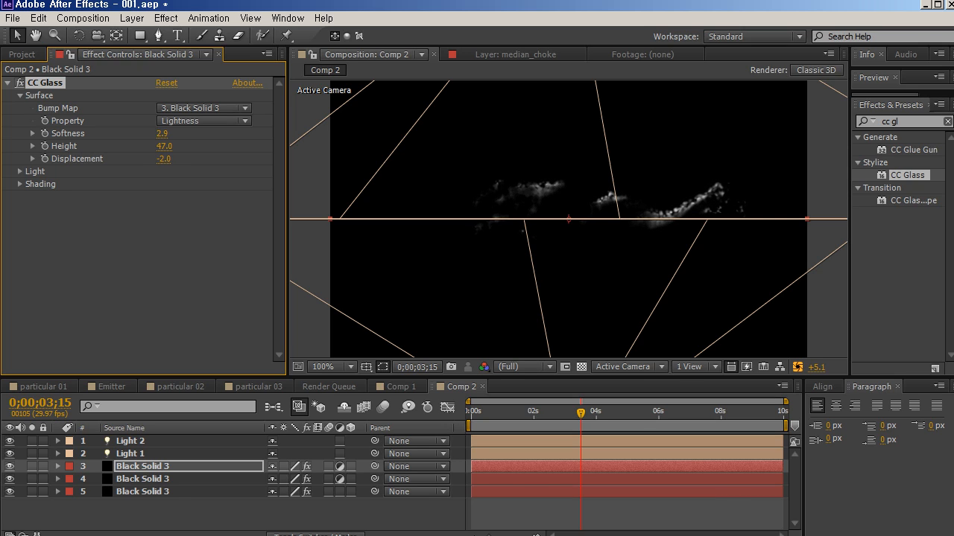
# Set the CC Glass light source to AE Lights and briefly toggle the viewer's transparency grid.
pyautogui.click(20, 171)
pyautogui.click(204, 184)
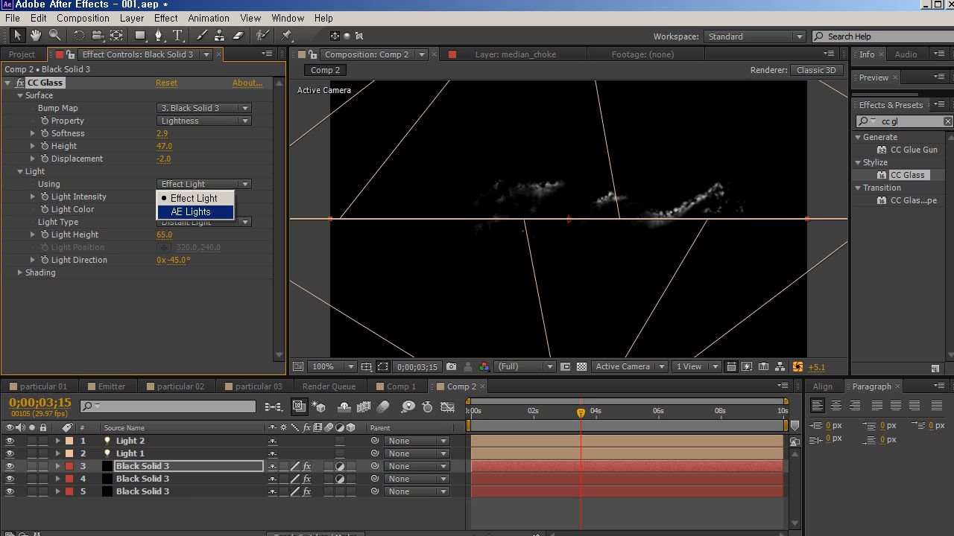
pyautogui.click(186, 210)
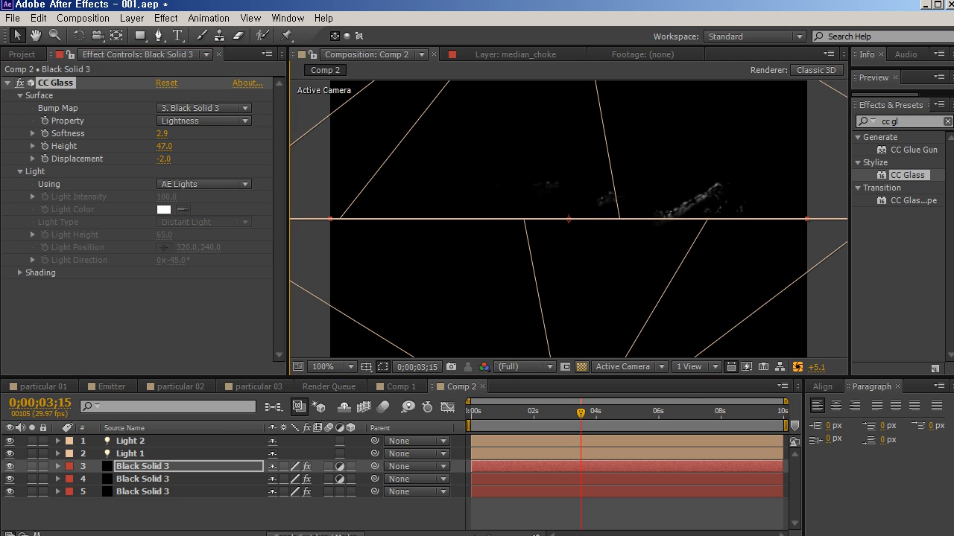
pyautogui.click(581, 367)
pyautogui.click(581, 367)
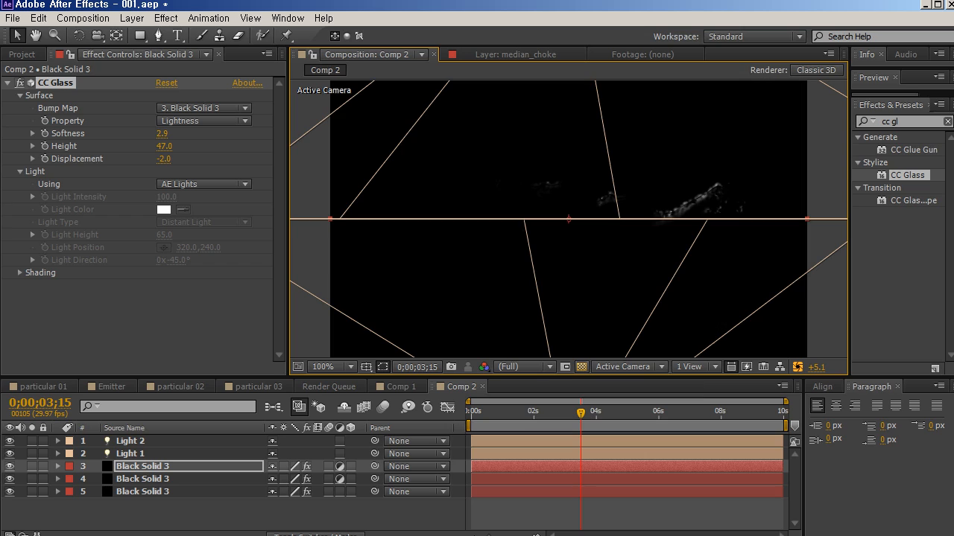
# Set the CC Glass shading to Ambient 0, Diffuse 100, Specular 100 and Metal 0, and preview the stream up to 0;00;04;07.
pyautogui.click(20, 273)
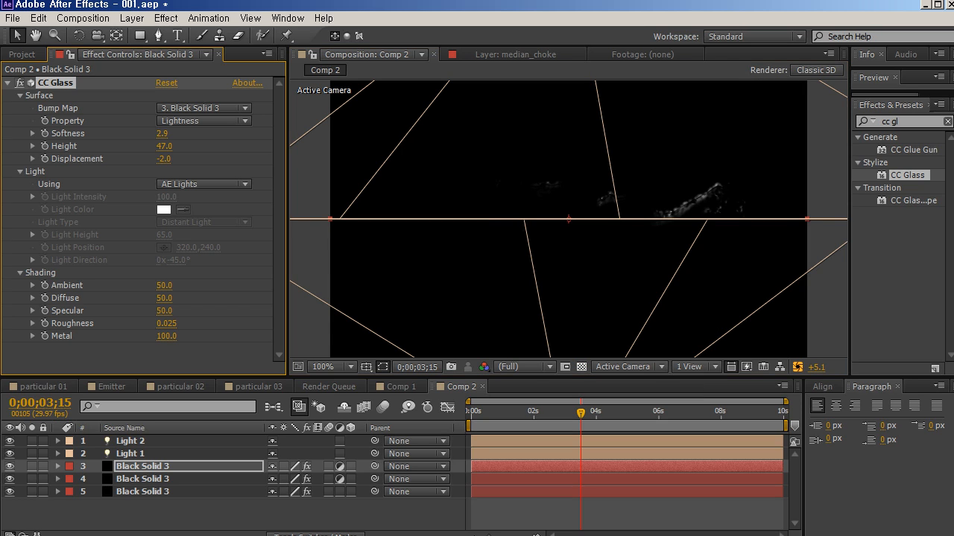
pyautogui.click(142, 466)
pyautogui.click(165, 286)
pyautogui.write('0')
pyautogui.press('Return')
pyautogui.moveTo(164, 298); pyautogui.dragTo(202, 311)
pyautogui.moveTo(164, 336); pyautogui.dragTo(126, 336)
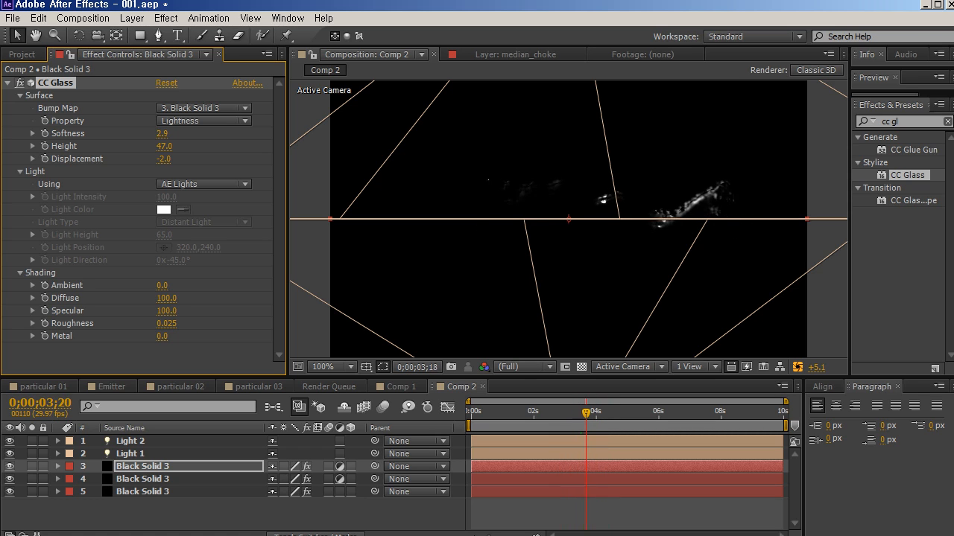
pyautogui.moveTo(602, 412); pyautogui.dragTo(603, 412)
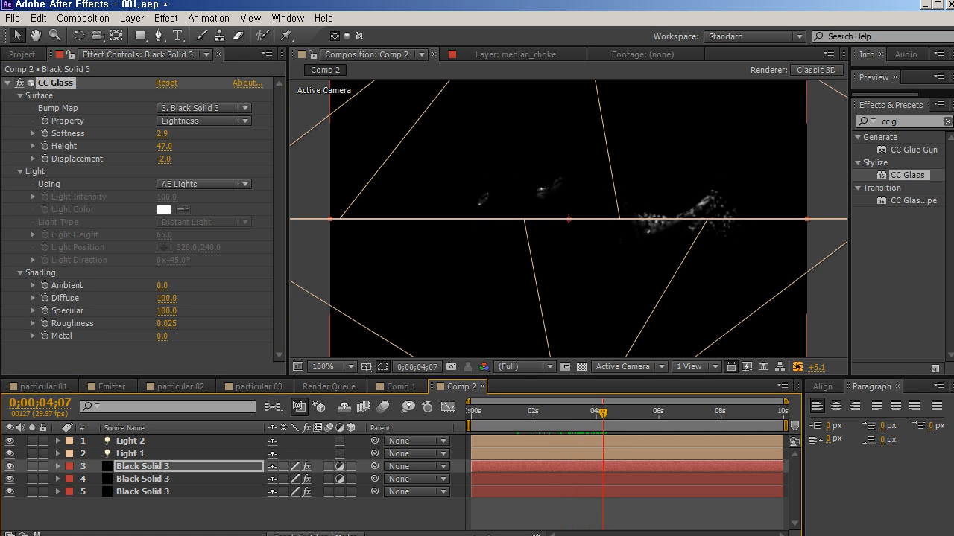
# Show the Particular settings of the bottom solid layer and reset the viewer exposure to 0.
pyautogui.click(143, 479)
pyautogui.click(143, 492)
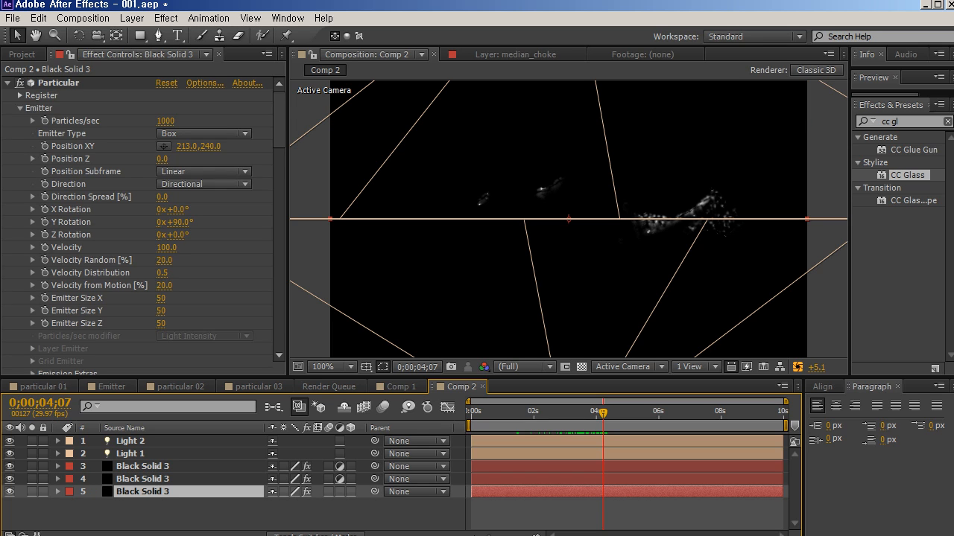
pyautogui.scroll(-6, 141, 223)
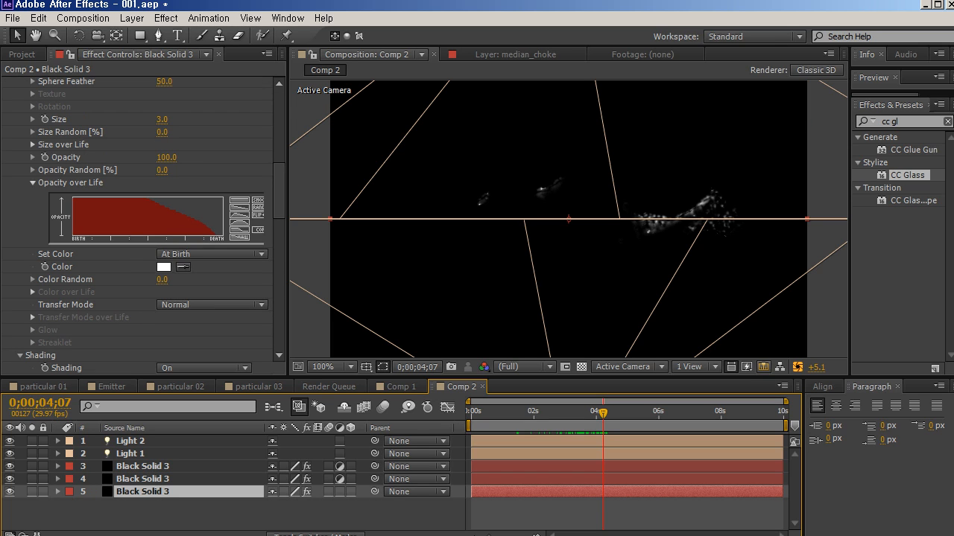
pyautogui.click(797, 367)
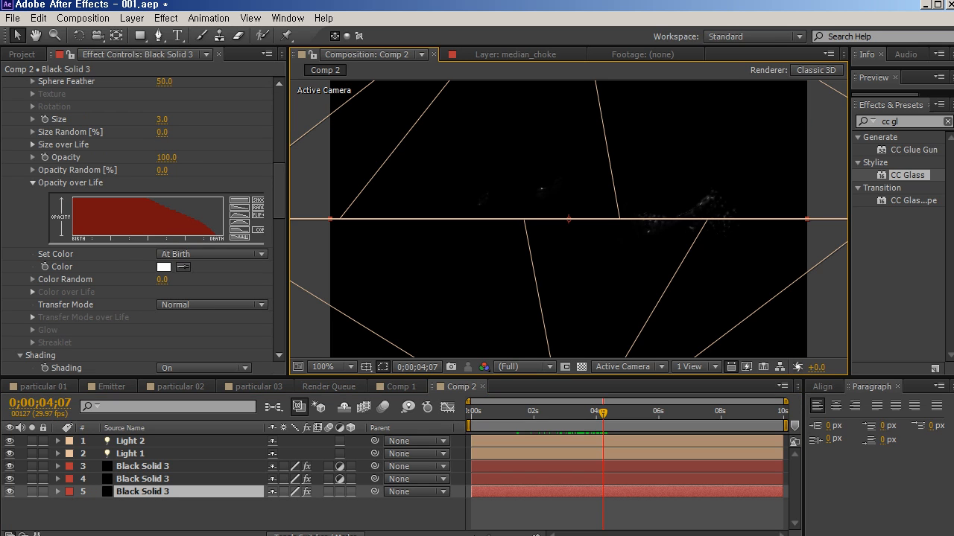
# Set the Particular shadowlet Adjust Size to 86 and Adjust Distance to 103 on the bottom solid layer.
pyautogui.scroll(5, 142, 224)
pyautogui.scroll(-10, 142, 223)
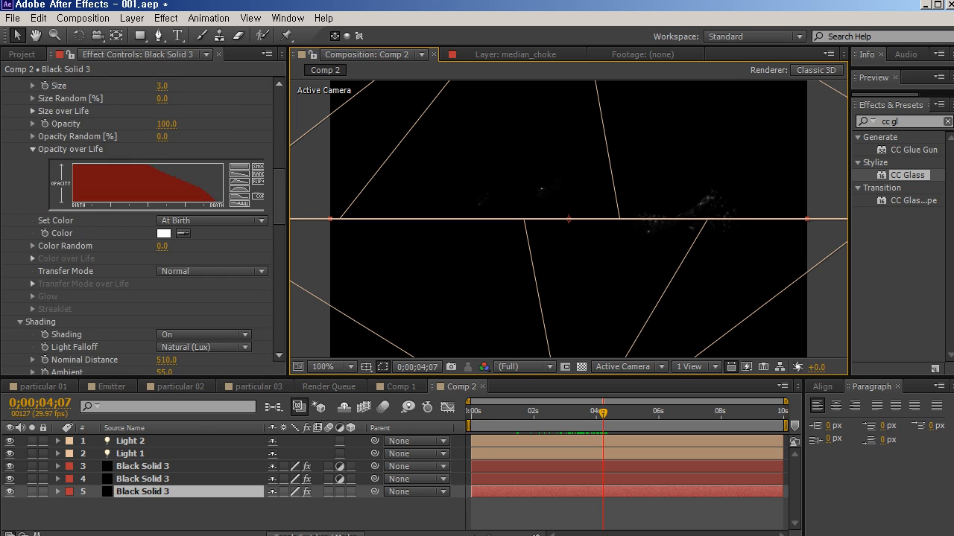
pyautogui.scroll(-3, 141, 224)
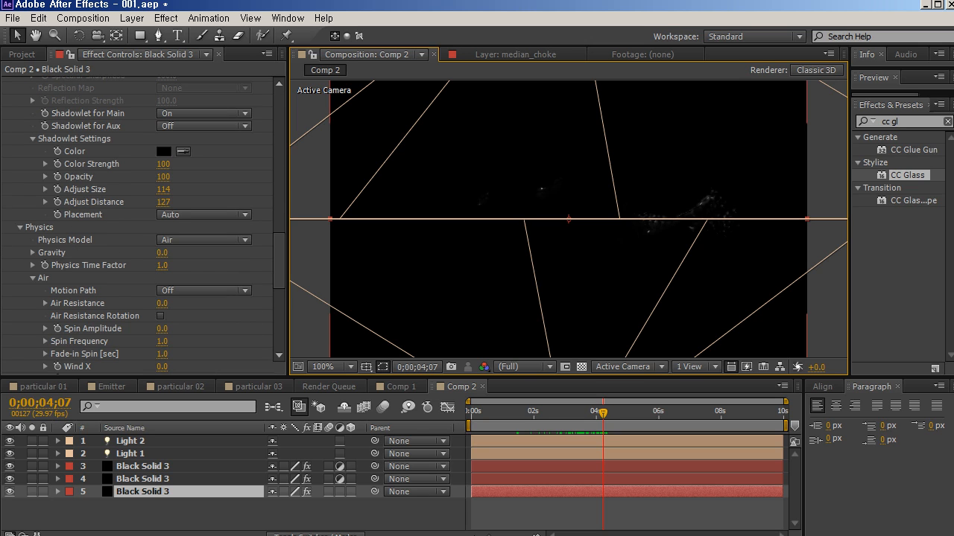
pyautogui.click(144, 479)
pyautogui.click(143, 491)
pyautogui.scroll(-13, 142, 224)
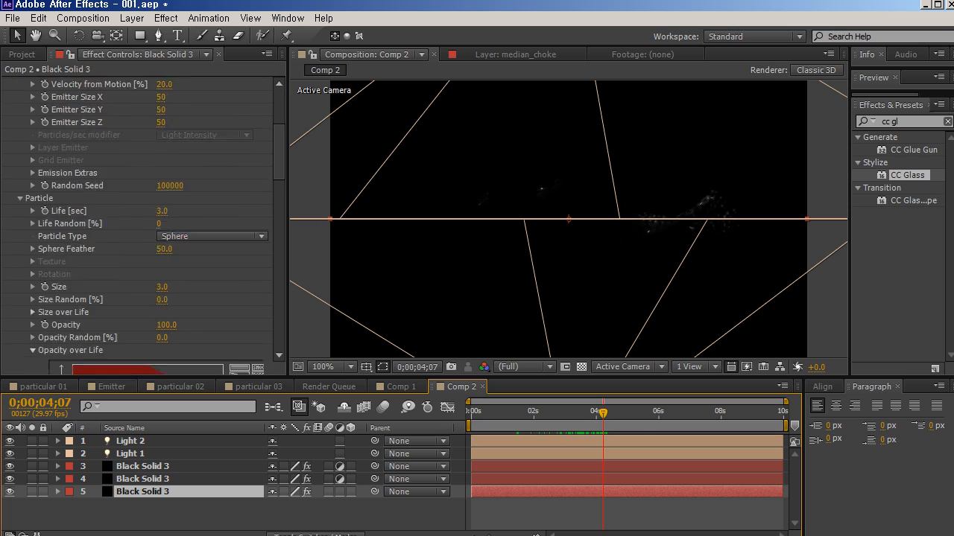
pyautogui.scroll(-3, 142, 223)
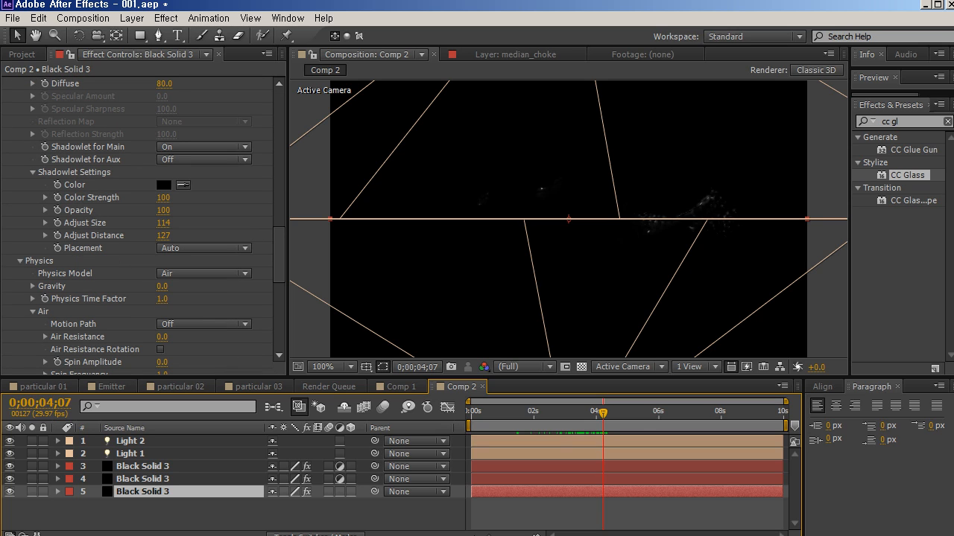
pyautogui.moveTo(163, 222); pyautogui.dragTo(142, 223)
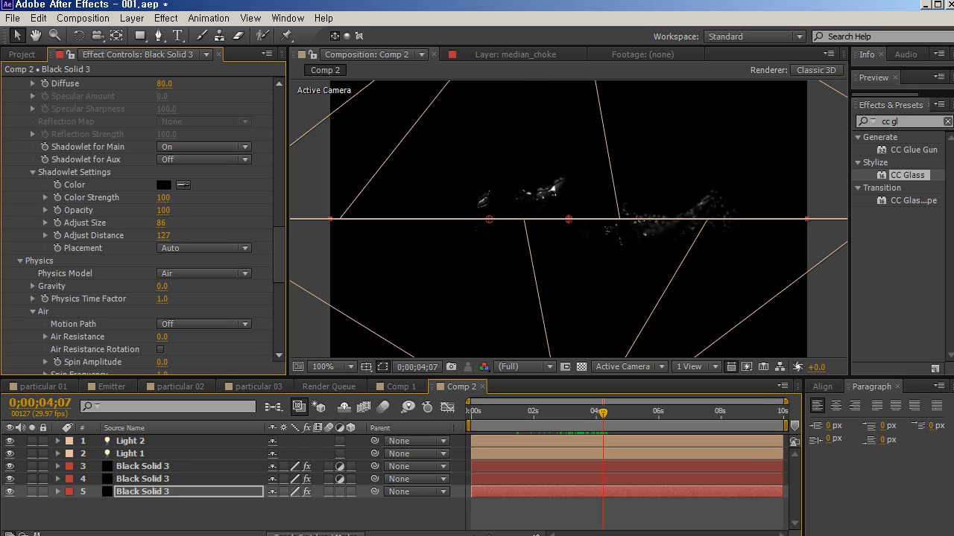
pyautogui.scroll(1, 569, 219)
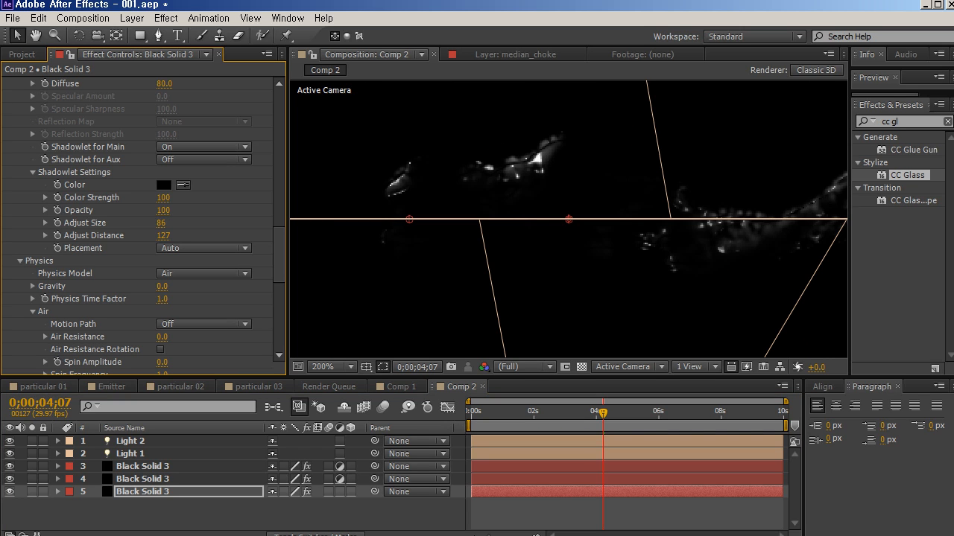
pyautogui.scroll(-1, 568, 219)
pyautogui.moveTo(183, 236); pyautogui.dragTo(164, 236)
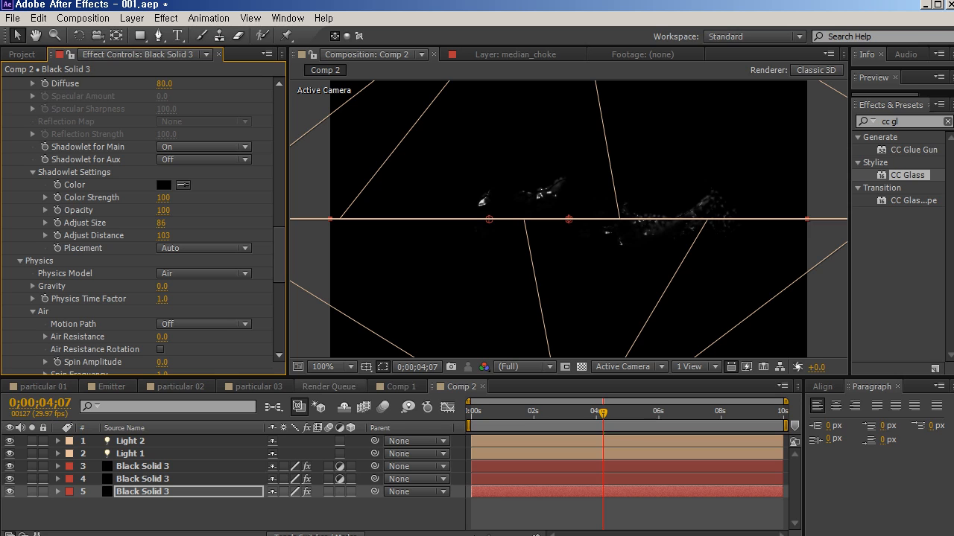
# Compare the result with the finished fish in Comp 1 and the particular 01 composition, and return to Comp 2.
pyautogui.click(397, 387)
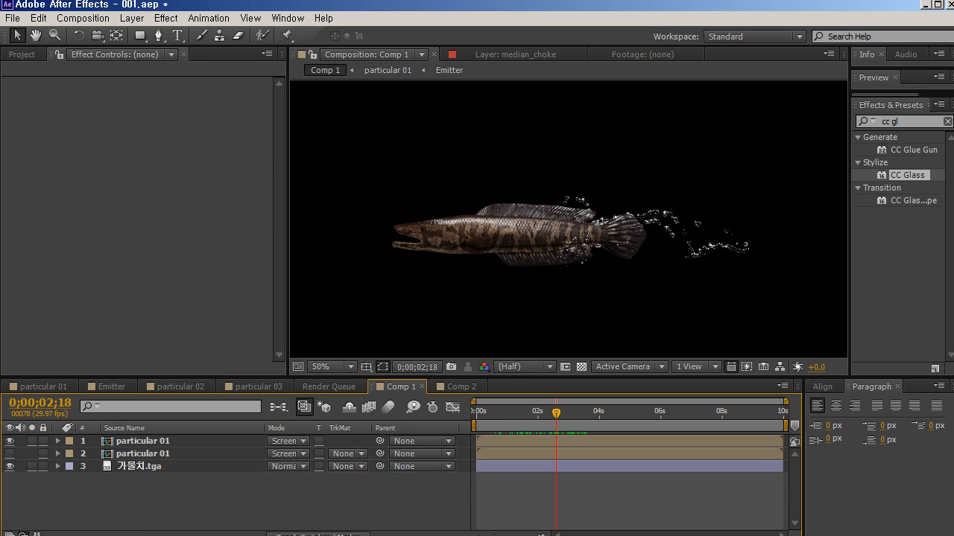
pyautogui.click(43, 387)
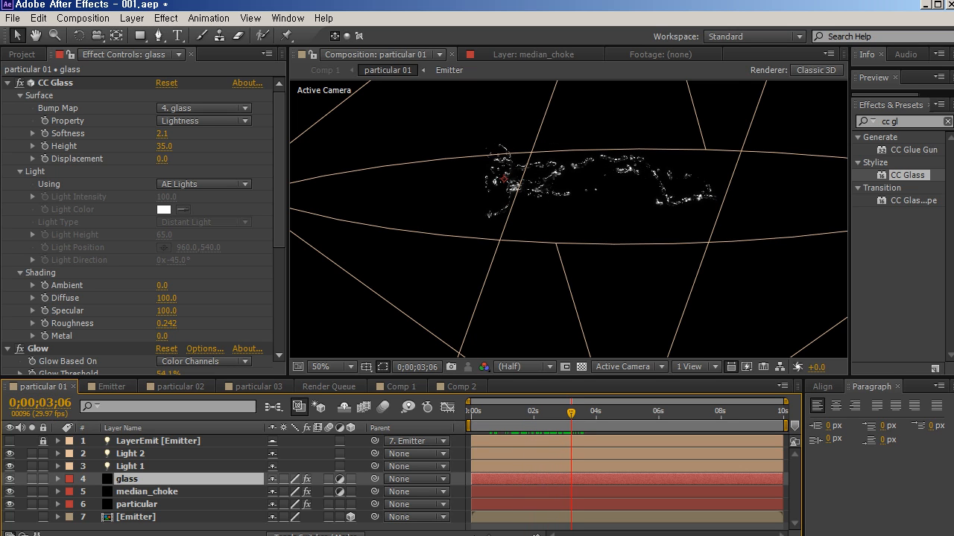
pyautogui.click(461, 387)
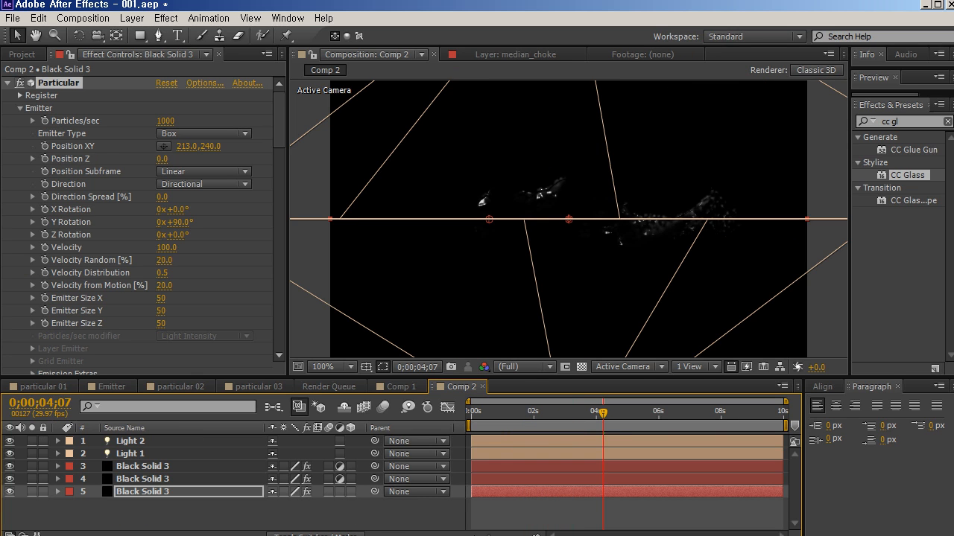
# Preview the Comp 2 stream up to 0;00;04;00 with no layer selected, and show the project's item list.
pyautogui.hotkey('ctrl', 'shift', 'a')
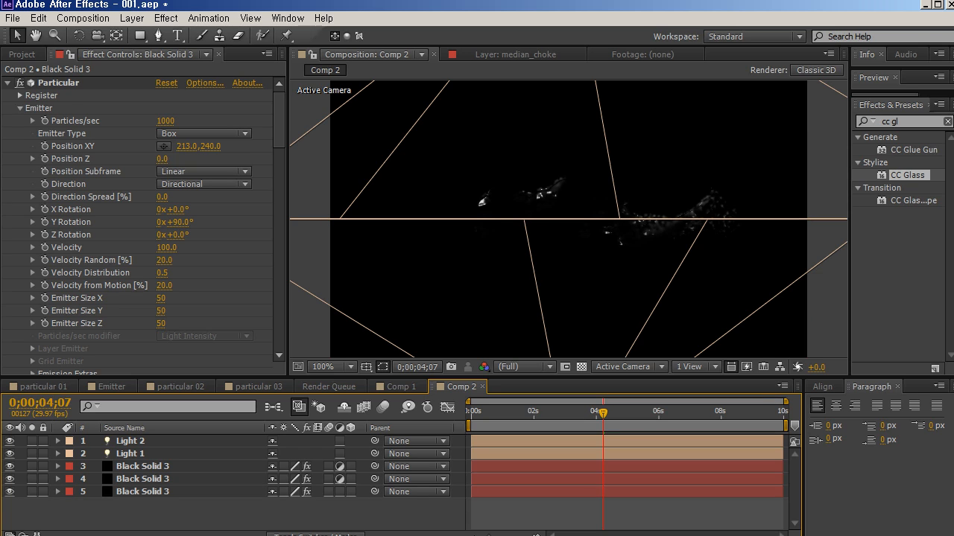
pyautogui.moveTo(480, 413); pyautogui.dragTo(596, 413)
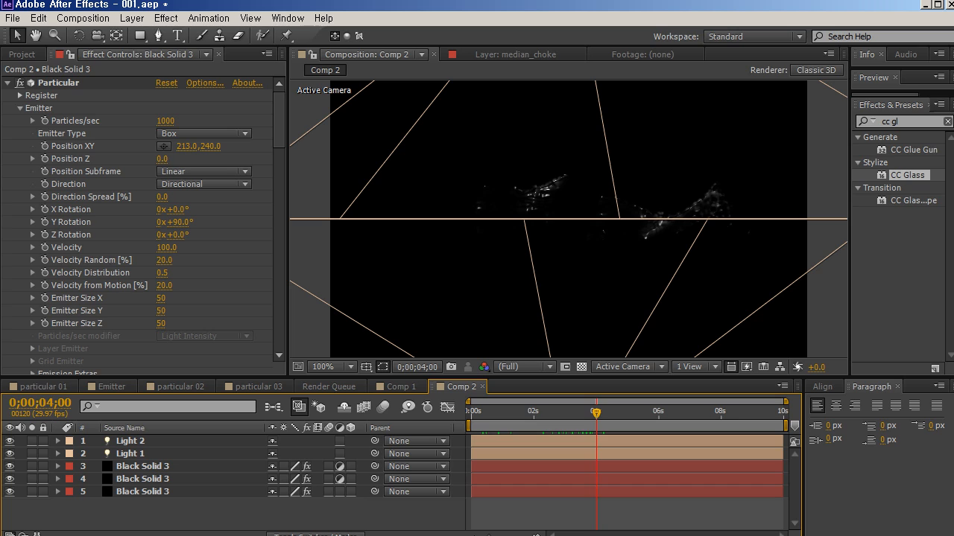
pyautogui.click(22, 54)
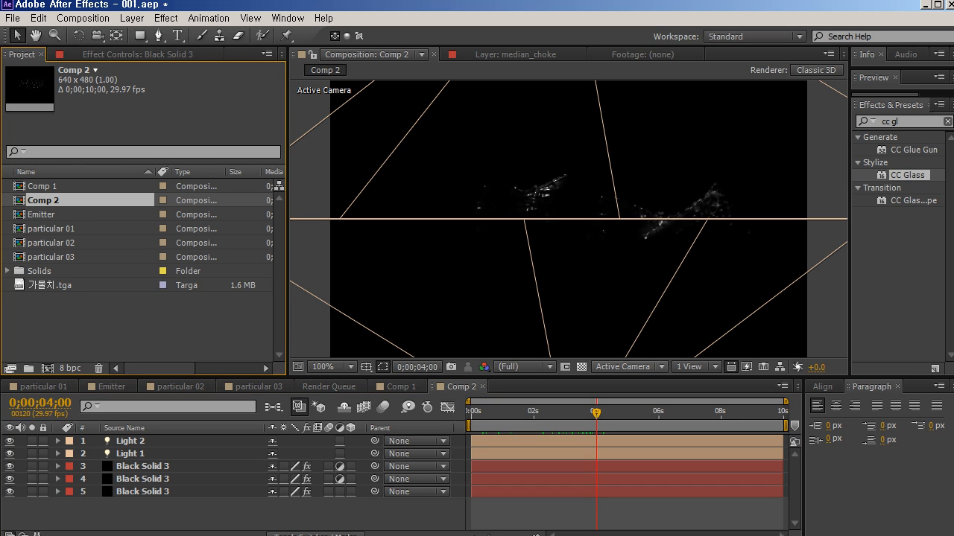
# Look through the particular 03 and particular 02 compositions and open Comp 1 with the finished fish.
pyautogui.click(580, 367)
pyautogui.click(580, 367)
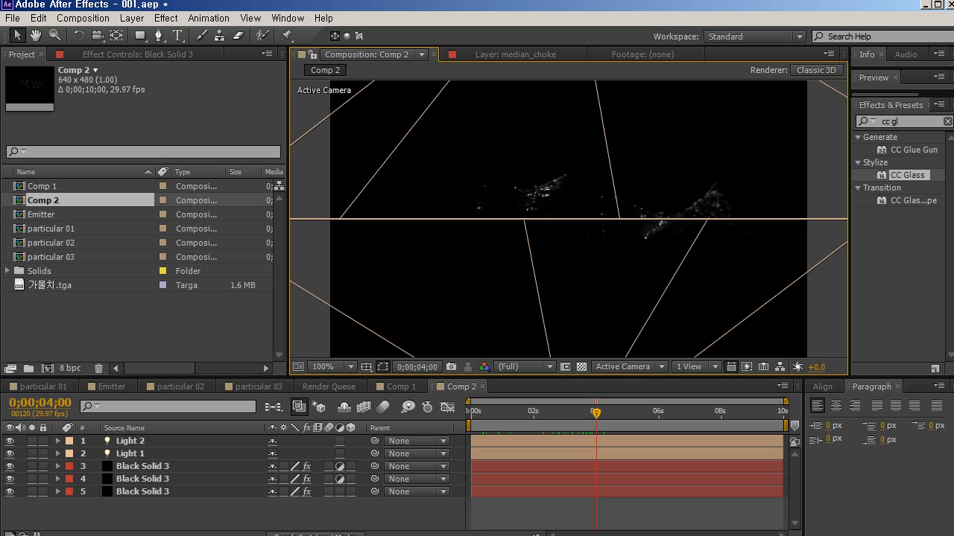
pyautogui.click(255, 387)
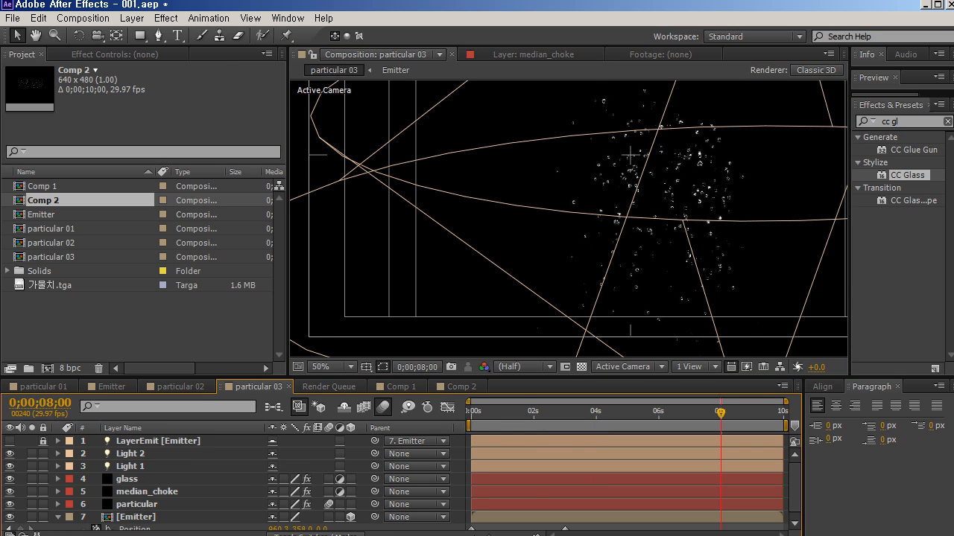
pyautogui.click(178, 387)
pyautogui.click(329, 387)
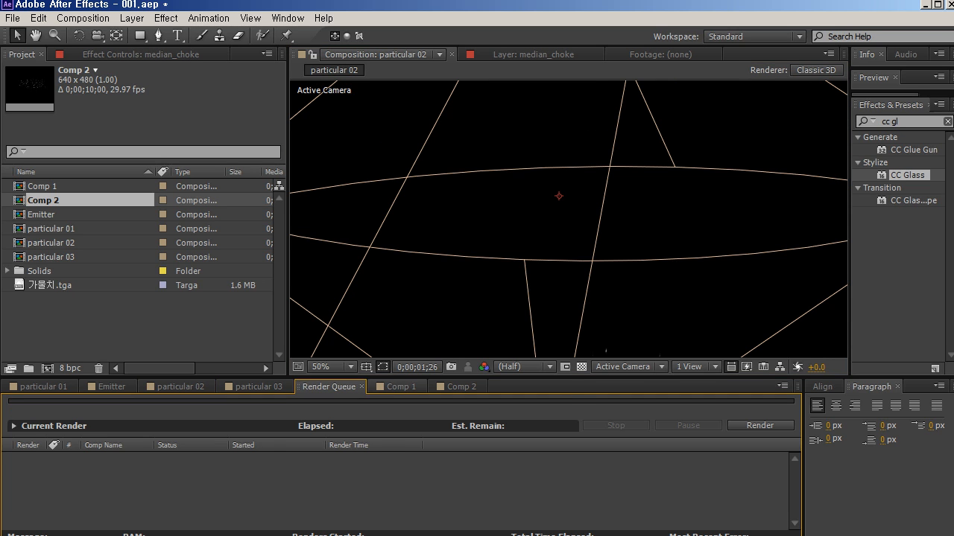
pyautogui.click(397, 387)
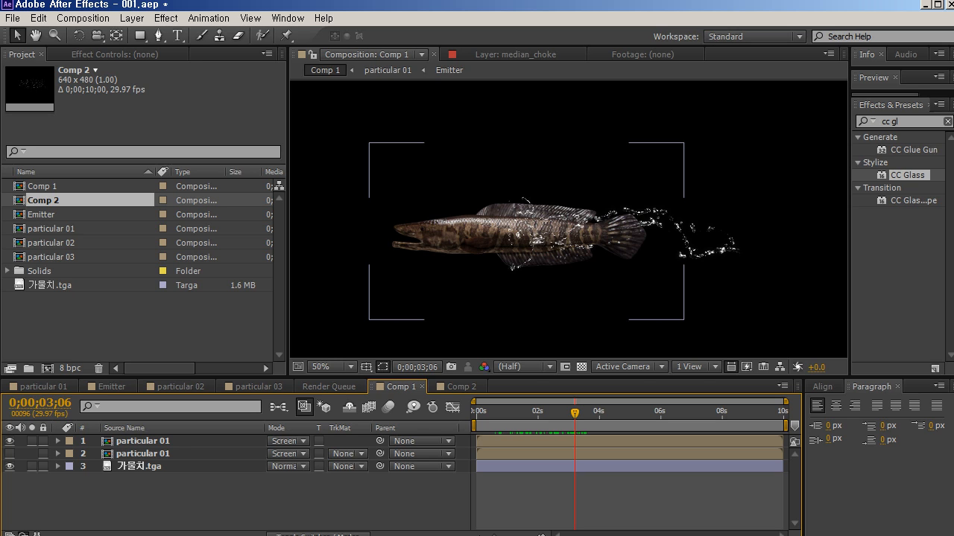
# Try placing the fish image 가물치.tga from Comp 1 beneath the solids in Comp 2, and undo it.
pyautogui.click(514, 238)
pyautogui.hotkey('ctrl', 'x')
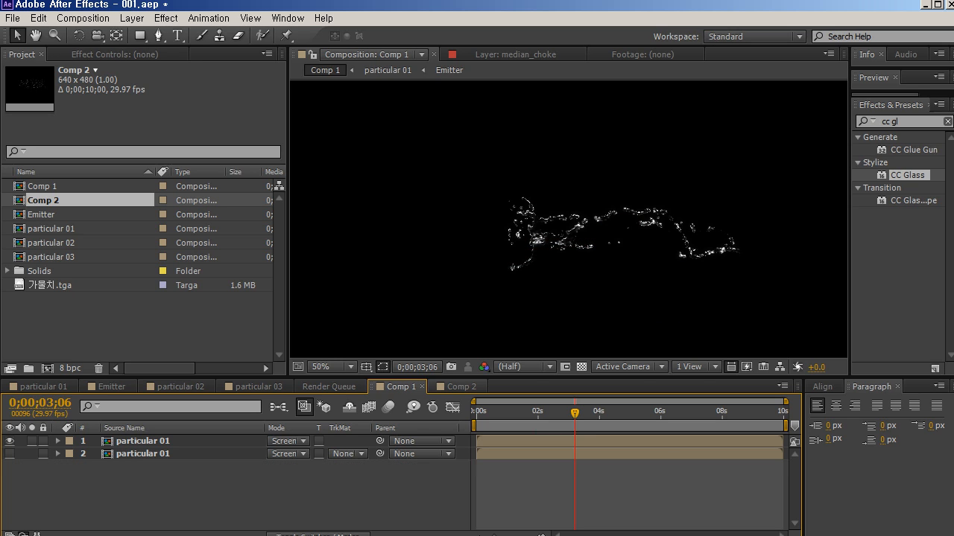
pyautogui.hotkey('ctrl', 'z')
pyautogui.click(460, 387)
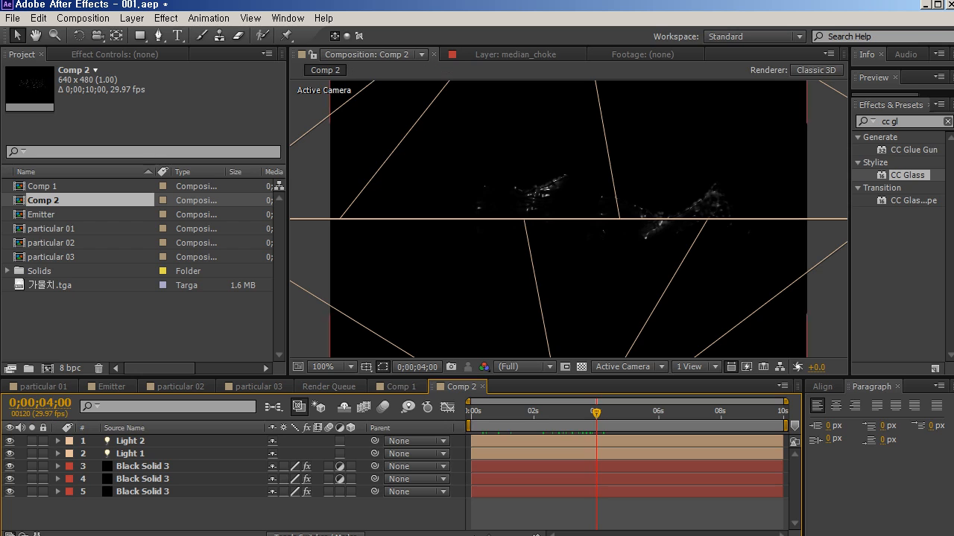
pyautogui.click(401, 386)
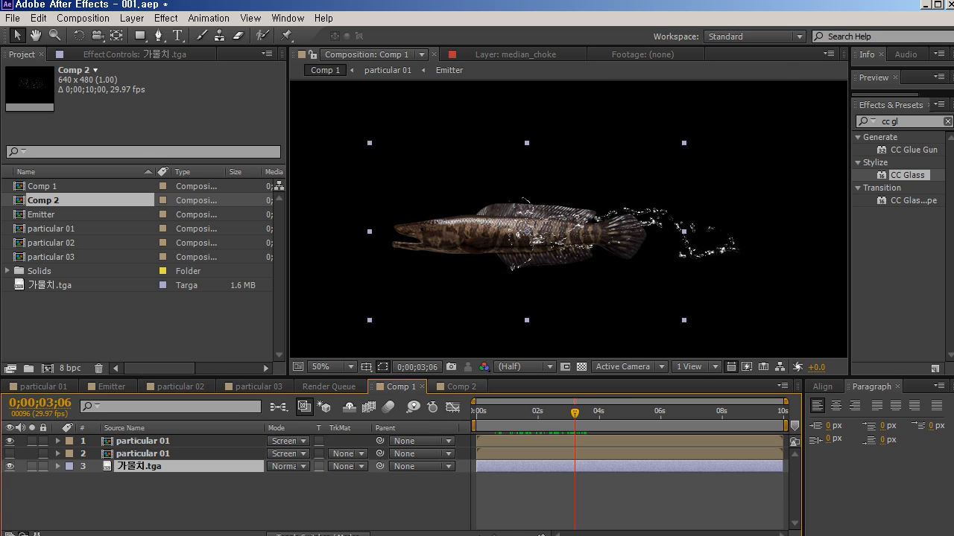
pyautogui.click(458, 387)
pyautogui.hotkey('ctrl', 'v')
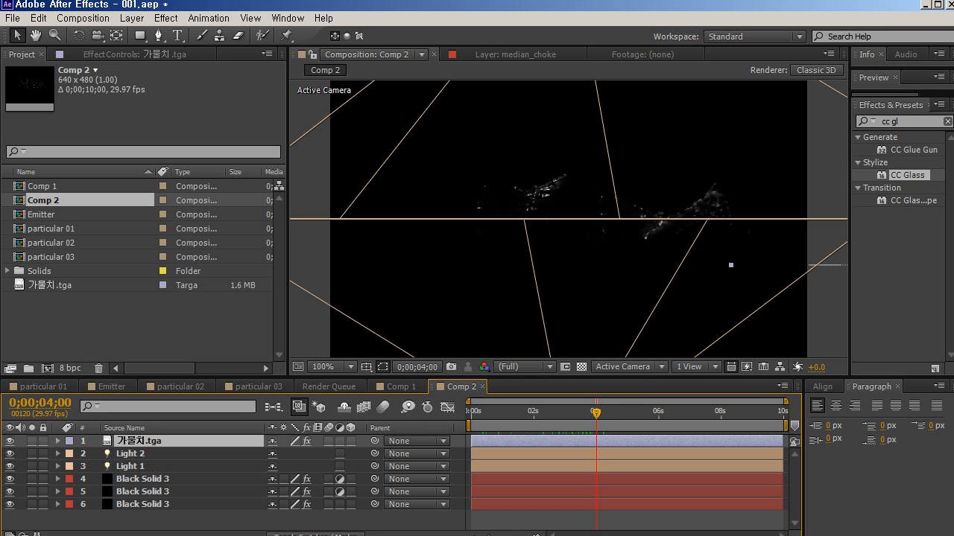
pyautogui.moveTo(139, 441); pyautogui.dragTo(140, 509)
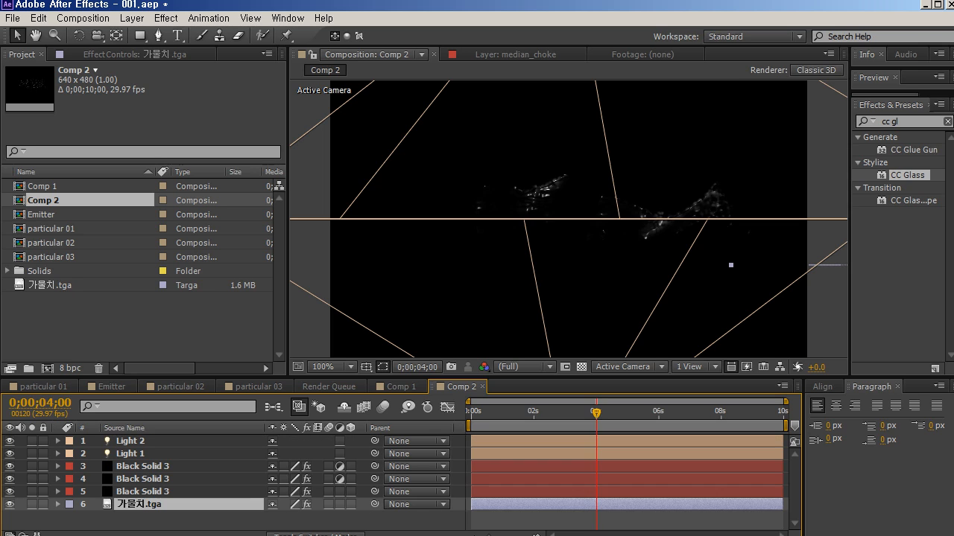
pyautogui.hotkey('ctrl', 'z')
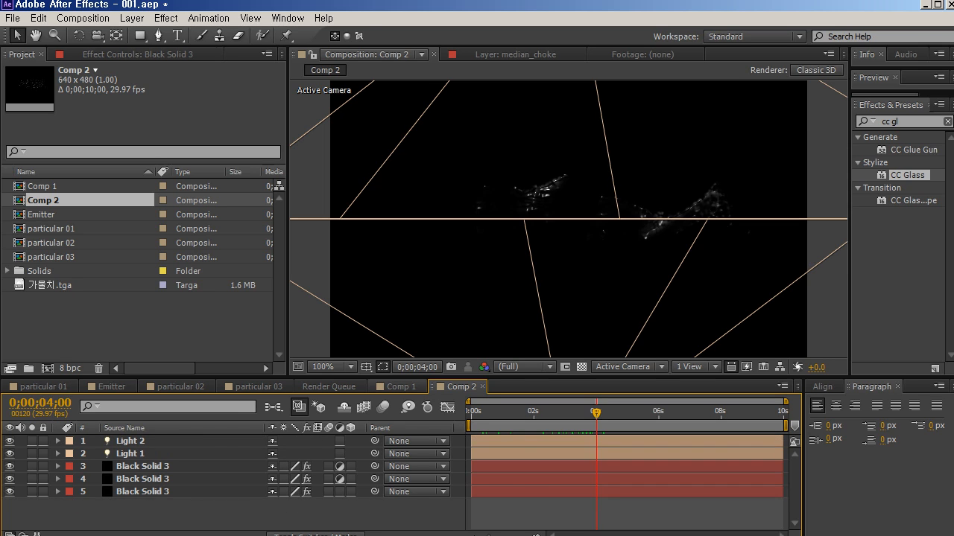
# In Comp 1, hide the upper particular 01 layer and add Comp 2 directly above the fish image with Screen blending.
pyautogui.click(398, 386)
pyautogui.click(10, 441)
pyautogui.click(112, 324)
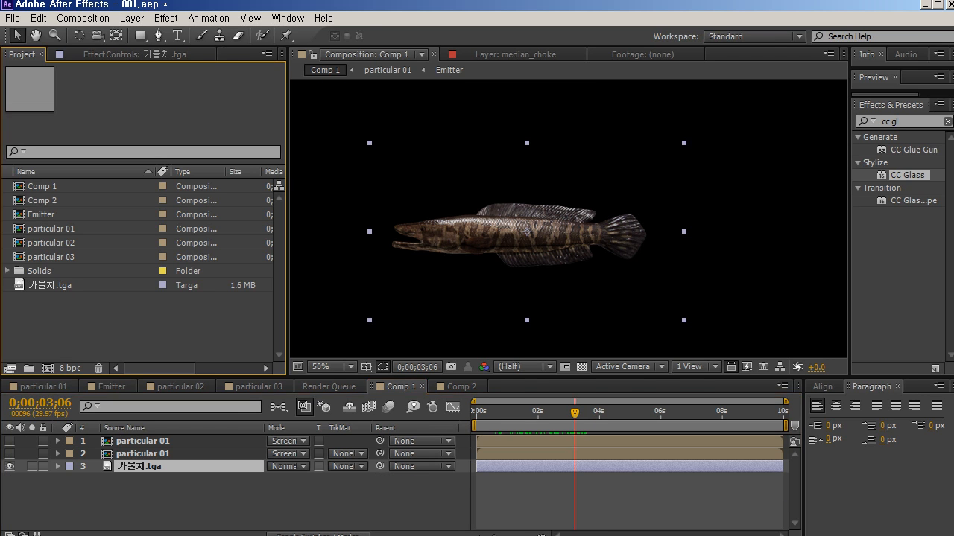
pyautogui.moveTo(43, 200); pyautogui.dragTo(138, 462)
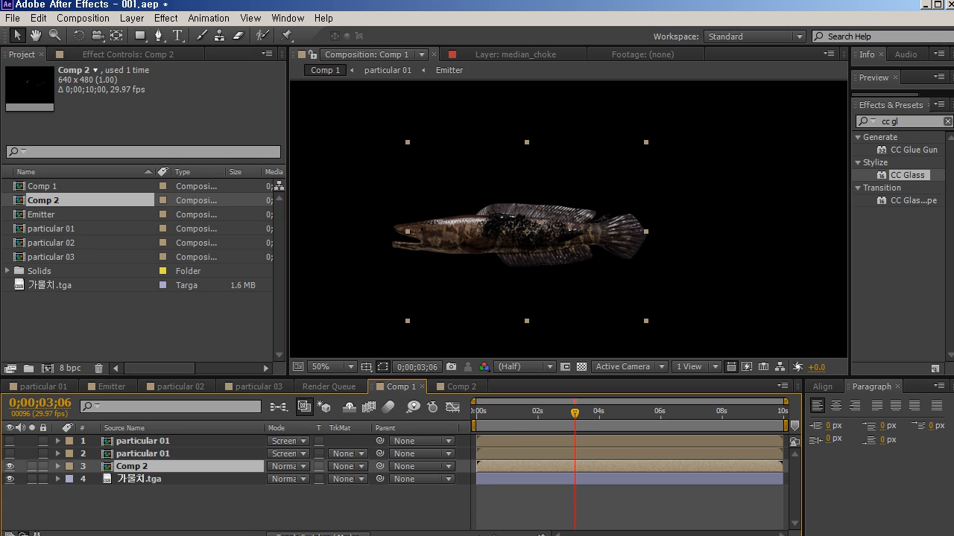
pyautogui.click(287, 466)
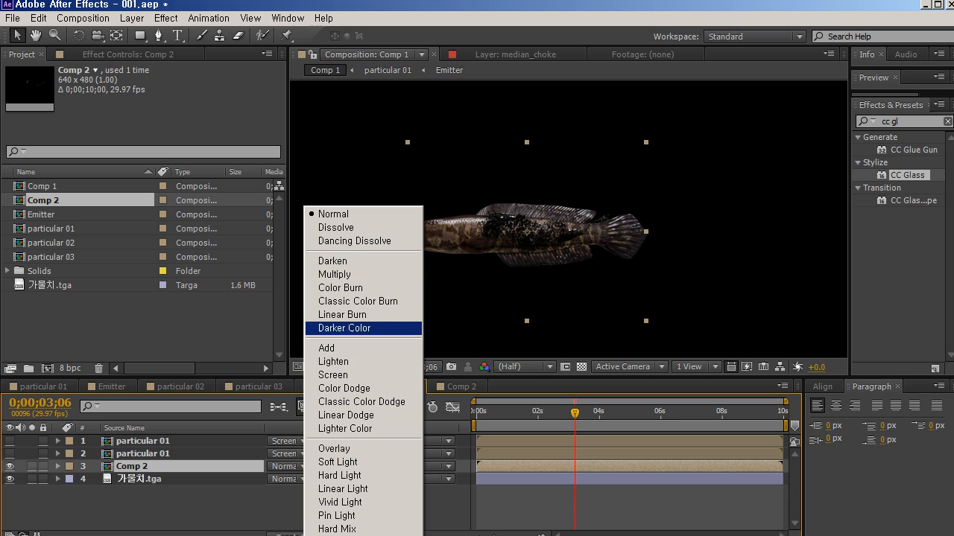
pyautogui.click(333, 375)
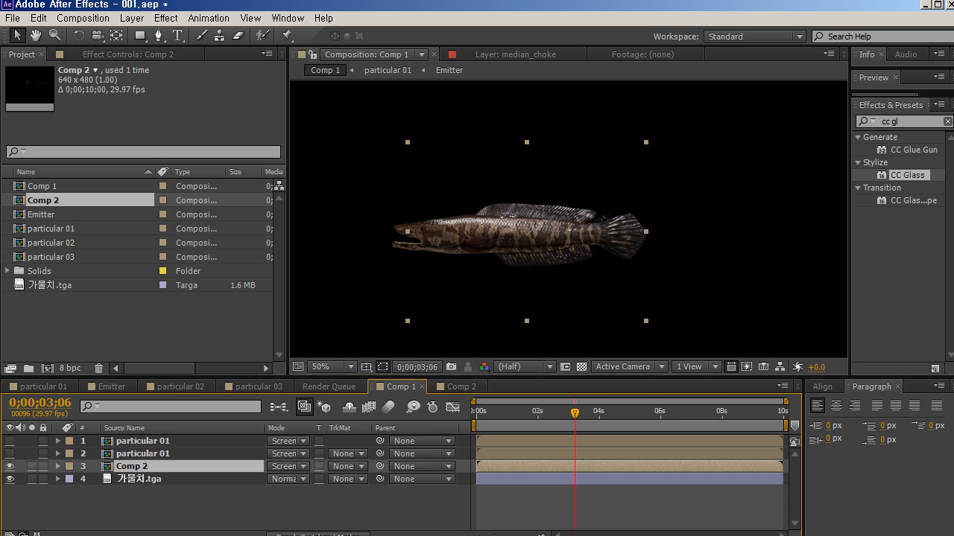
# Shift the Comp 2 layer toward the fish's tail, delete that layer, and show the upper particular 01 layer again.
pyautogui.moveTo(521, 227); pyautogui.dragTo(595, 228)
pyautogui.scroll(1, 595, 227)
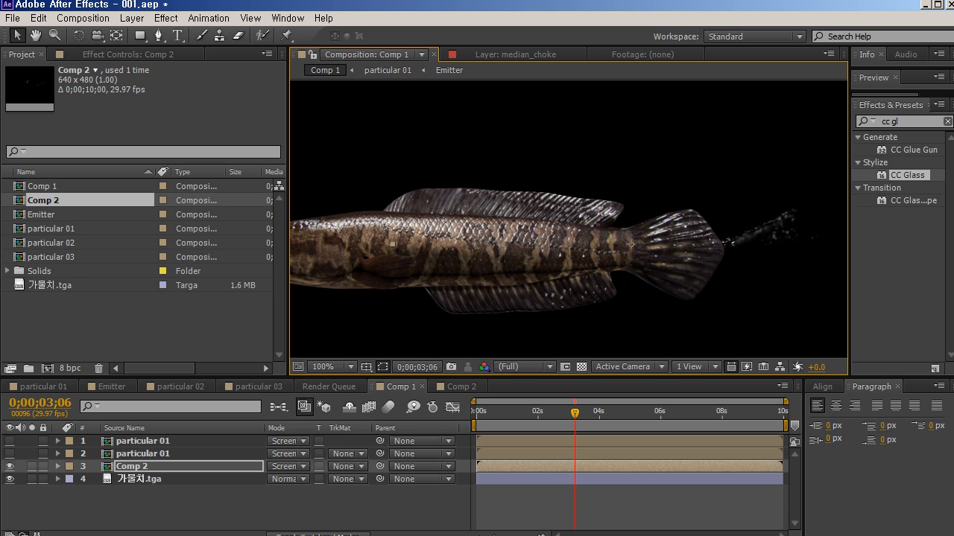
pyautogui.moveTo(594, 227)
pyautogui.mouseDown()
pyautogui.moveTo(481, 228)
pyautogui.moveTo(430, 277)
pyautogui.moveTo(437, 307)
pyautogui.moveTo(562, 310)
pyautogui.moveTo(499, 181)
pyautogui.moveTo(437, 162)
pyautogui.moveTo(455, 240)
pyautogui.moveTo(555, 197)
pyautogui.moveTo(547, 168)
pyautogui.moveTo(533, 173)
pyautogui.moveTo(592, 227)
pyautogui.mouseUp()
pyautogui.click(145, 466)
pyautogui.press('Delete')
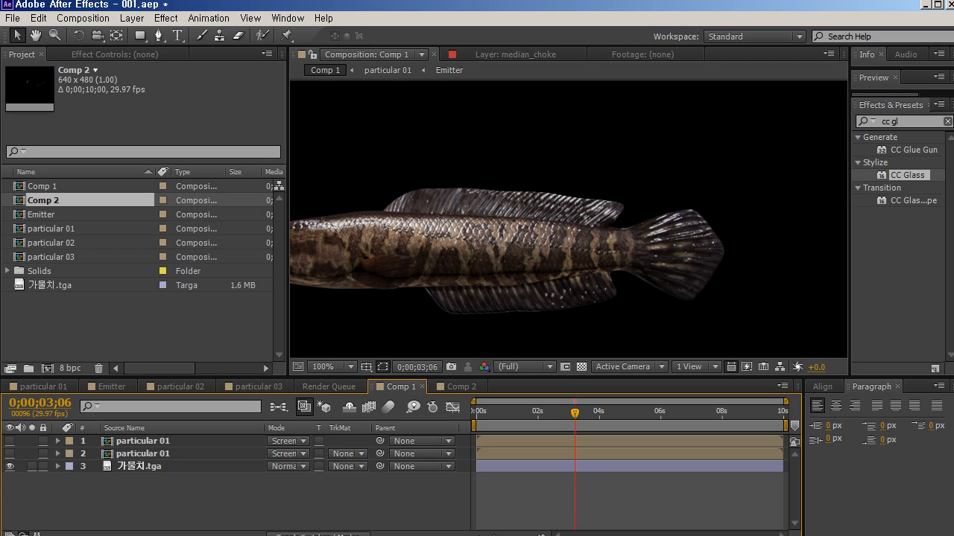
pyautogui.click(9, 441)
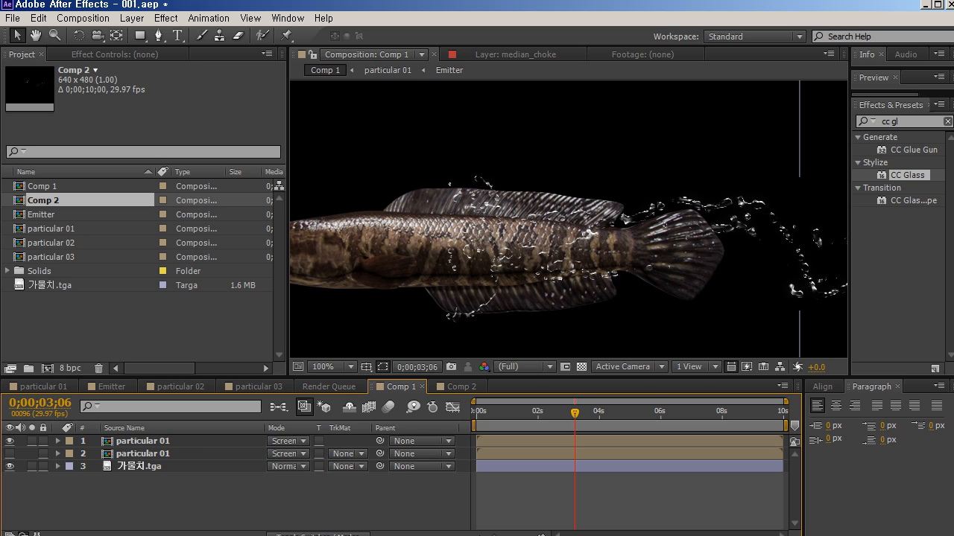
# Open the Emitter precomposition from particular 01 and turn off its transparency grid.
pyautogui.click(43, 386)
pyautogui.click(136, 517)
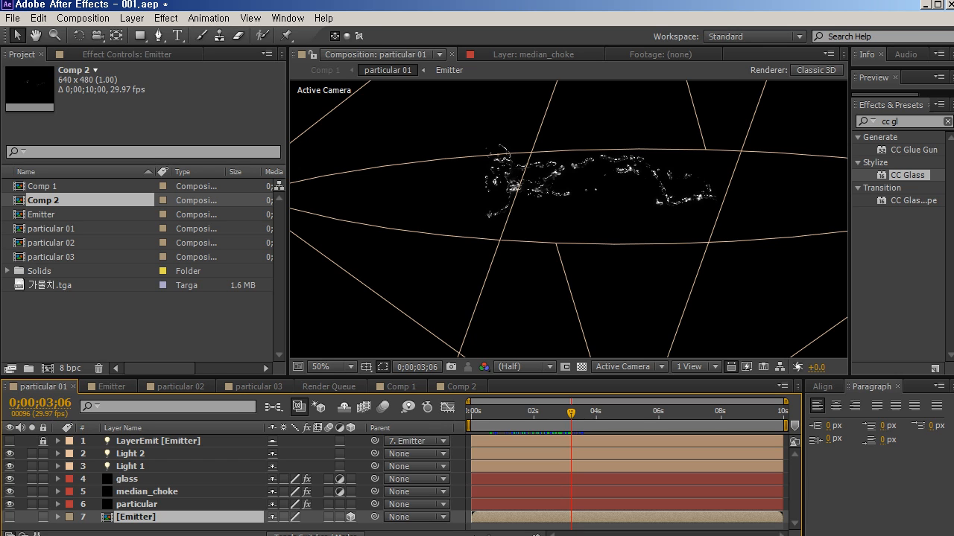
pyautogui.doubleClick(137, 517)
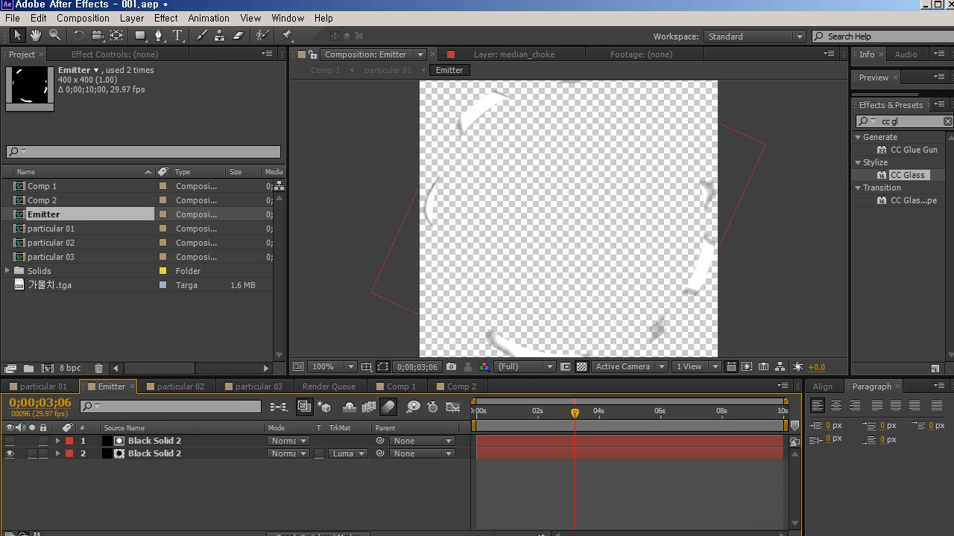
pyautogui.click(582, 367)
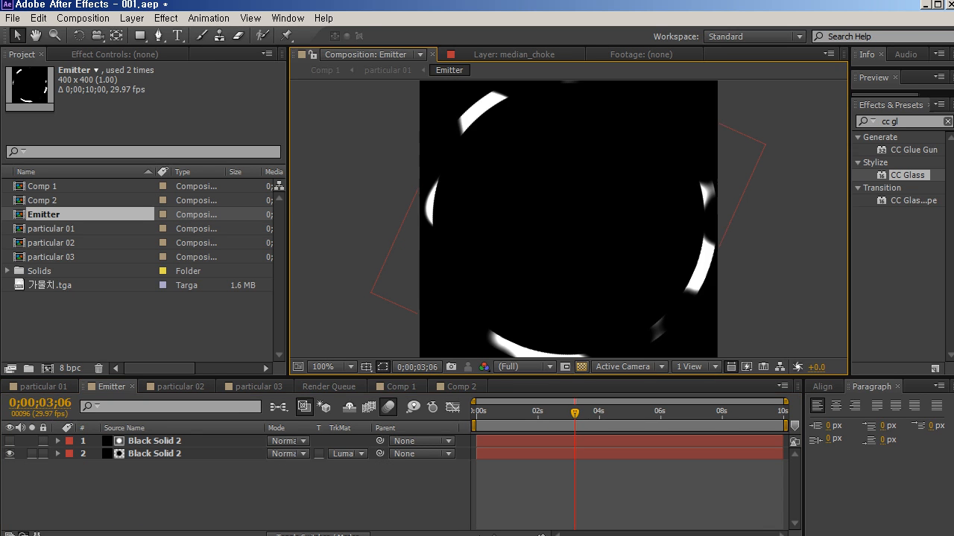
# Show the Fractal Noise settings and the masks of the lower Black Solid 2 layer at 0;00;00;00.
pyautogui.moveTo(494, 412)
pyautogui.mouseDown()
pyautogui.moveTo(591, 412)
pyautogui.moveTo(476, 412)
pyautogui.mouseUp()
pyautogui.click(154, 453)
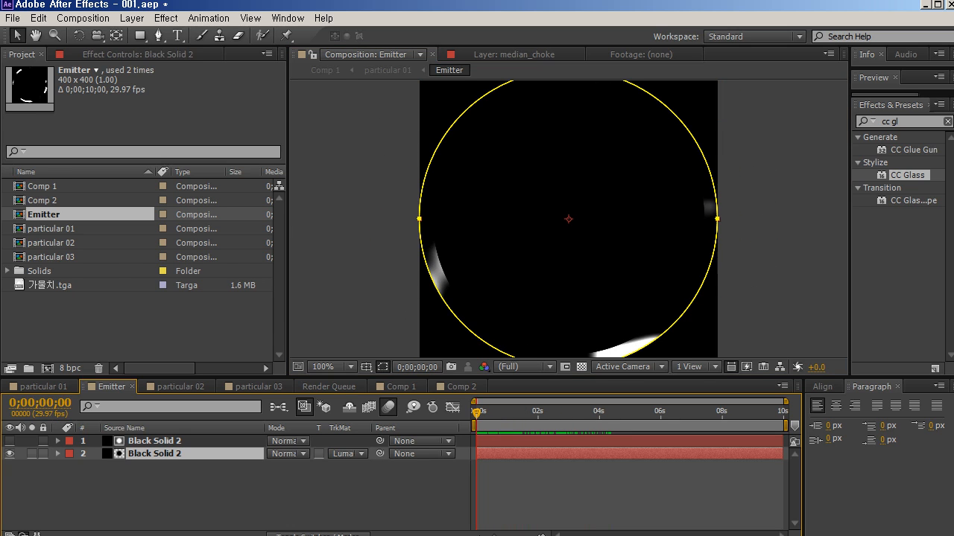
pyautogui.press('F3')
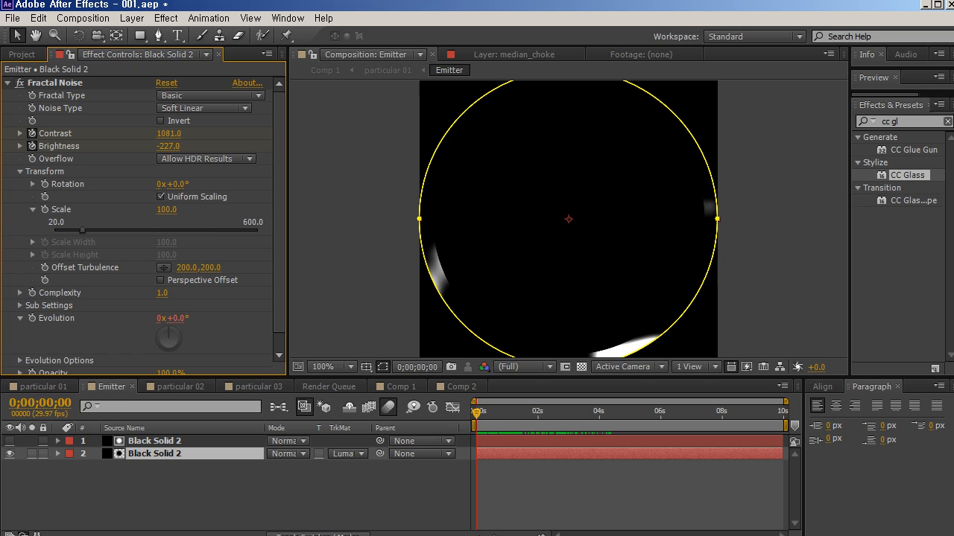
pyautogui.press('m')
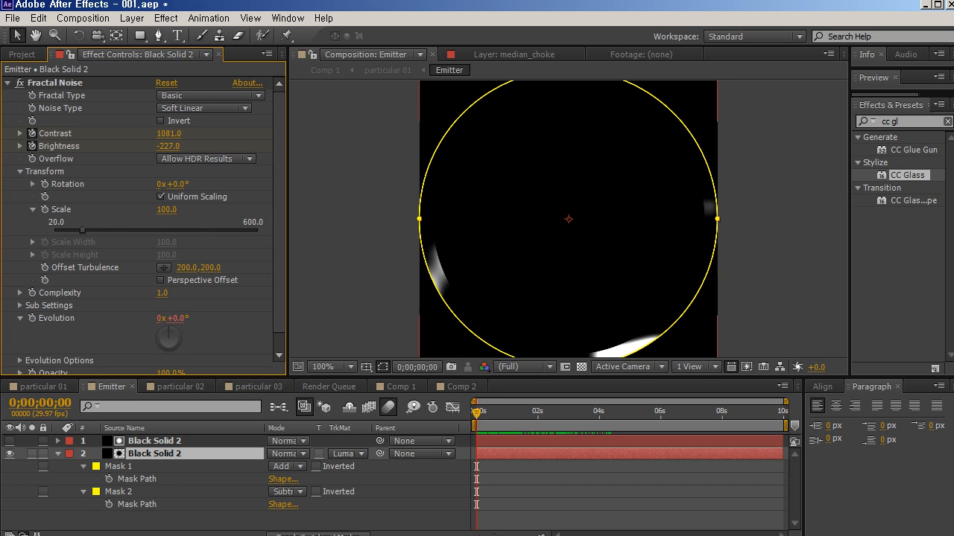
# Set Mask 1, Mask 2 and the track matte of the lower Black Solid 2 layer to None.
pyautogui.click(287, 467)
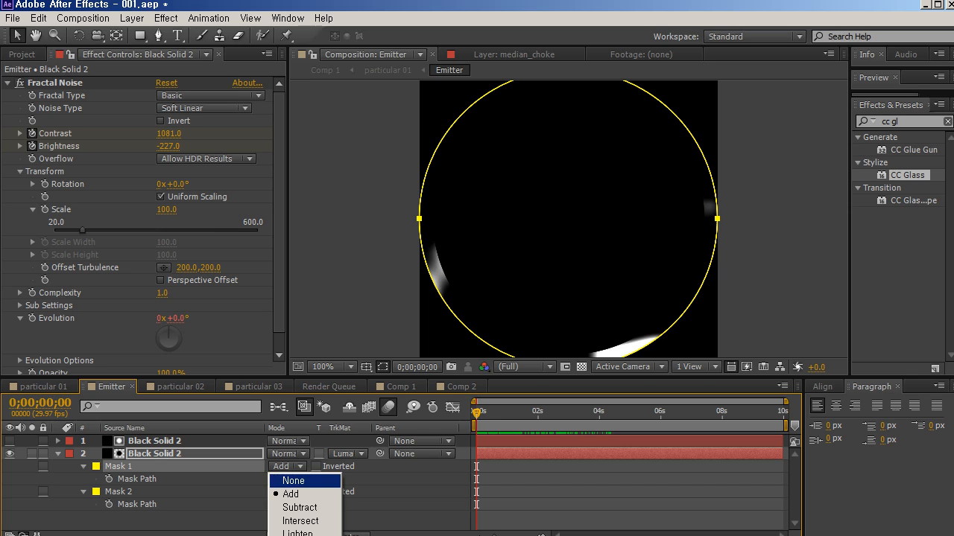
pyautogui.click(294, 480)
pyautogui.click(286, 491)
pyautogui.click(293, 506)
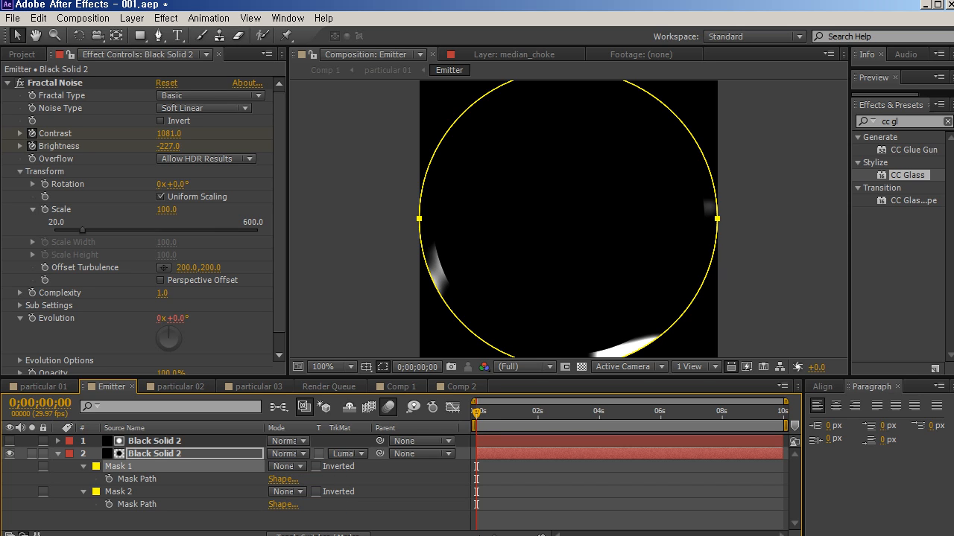
pyautogui.click(347, 453)
pyautogui.click(380, 464)
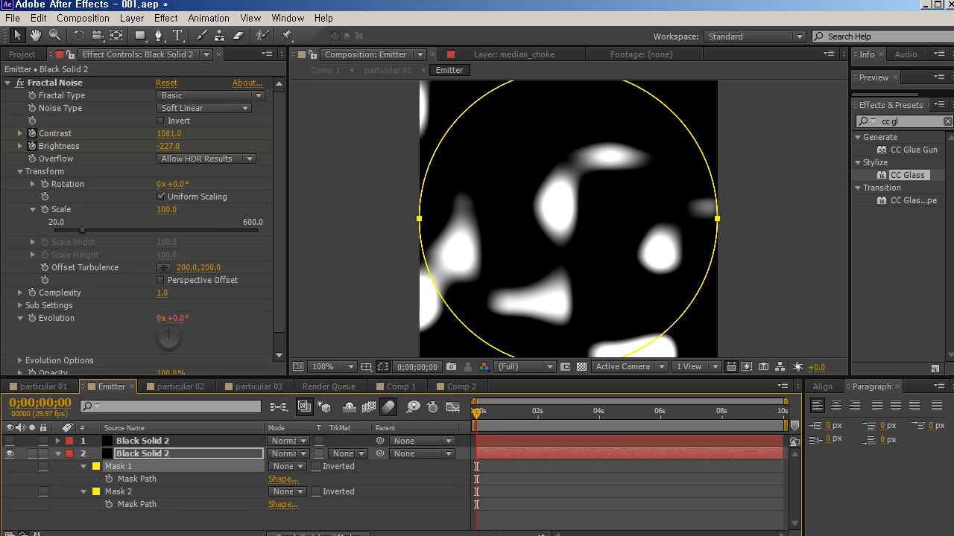
# Preview the unmasked Fractal Noise animation in the Emitter composition and return to 0;00;00;00.
pyautogui.scroll(-1, 142, 224)
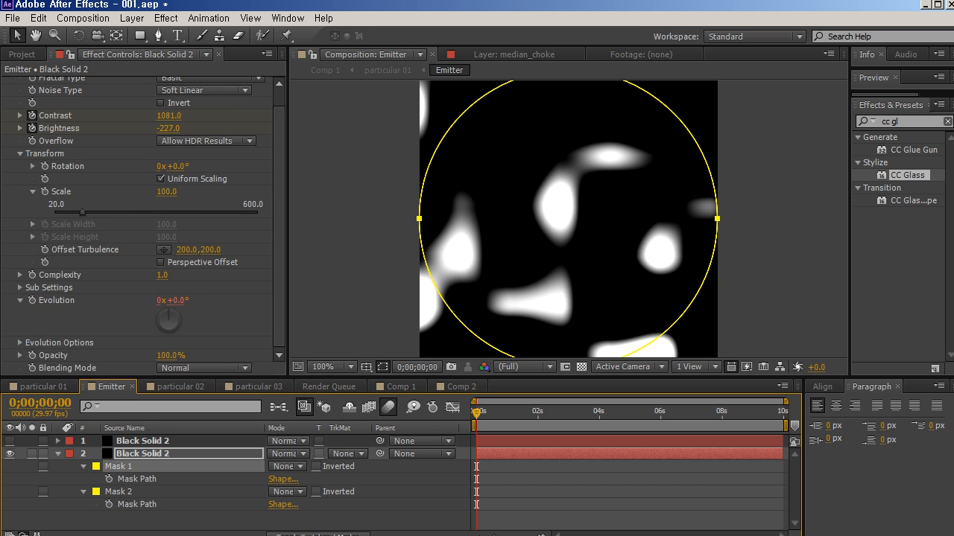
pyautogui.scroll(1, 141, 223)
pyautogui.press('space')
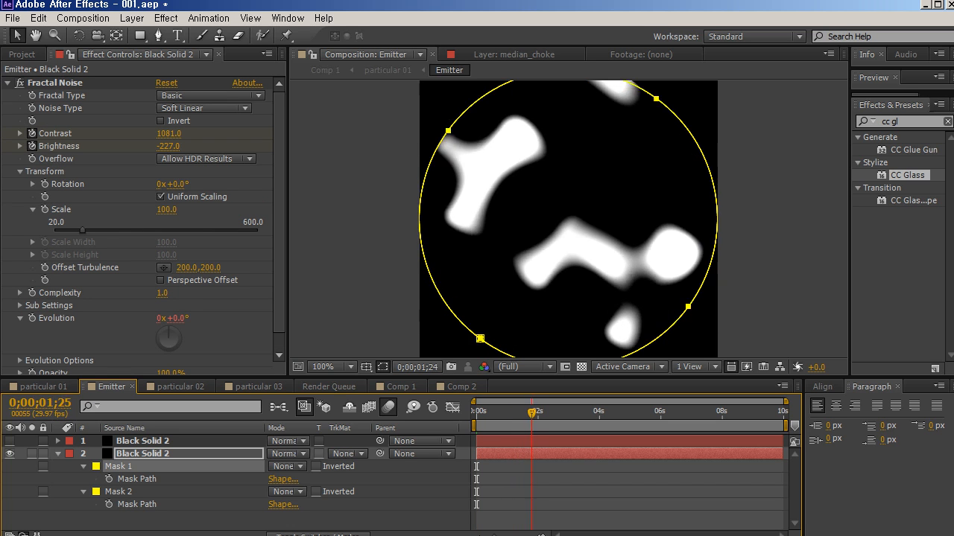
pyautogui.moveTo(599, 413); pyautogui.dragTo(477, 412)
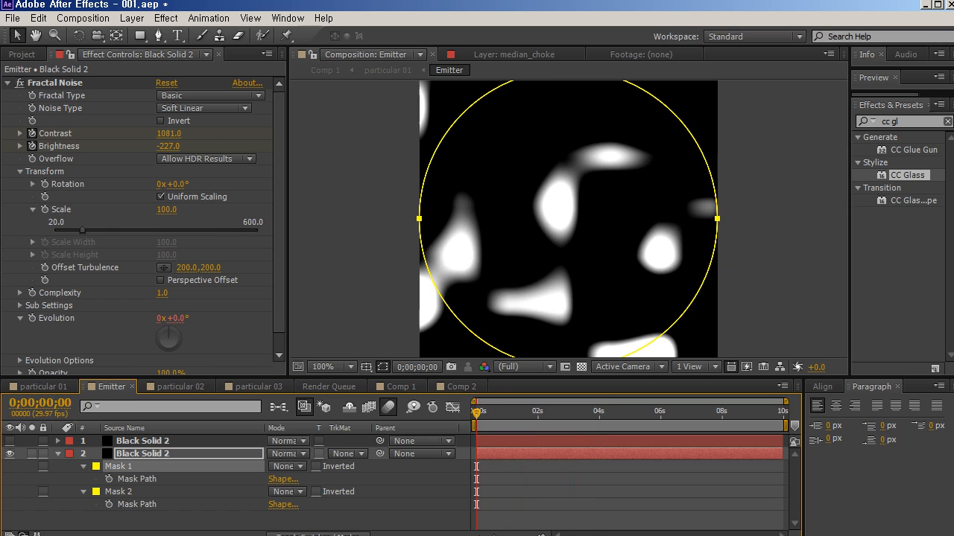
# Examine the lower Black Solid 2 layer's keyframes and expressions, and preview the animation, stopping at 0;00;02;20.
pyautogui.press('u')
pyautogui.scroll(-1, 395, 482)
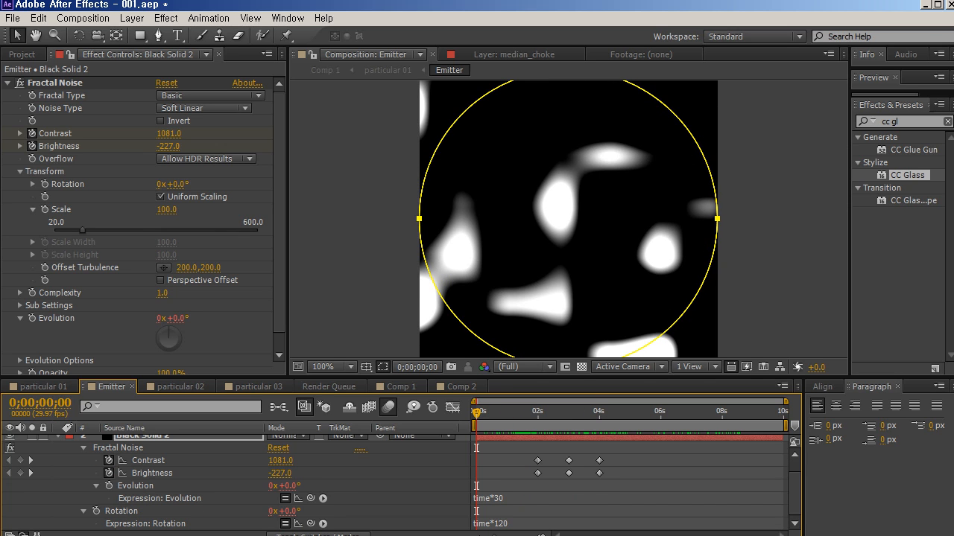
pyautogui.press('space')
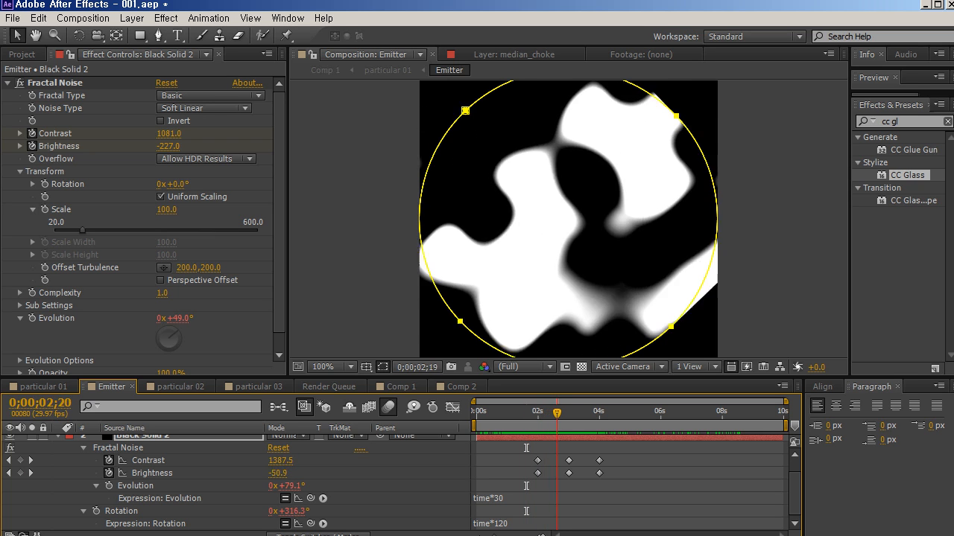
pyautogui.moveTo(579, 414); pyautogui.dragTo(558, 413)
pyautogui.scroll(1, 402, 484)
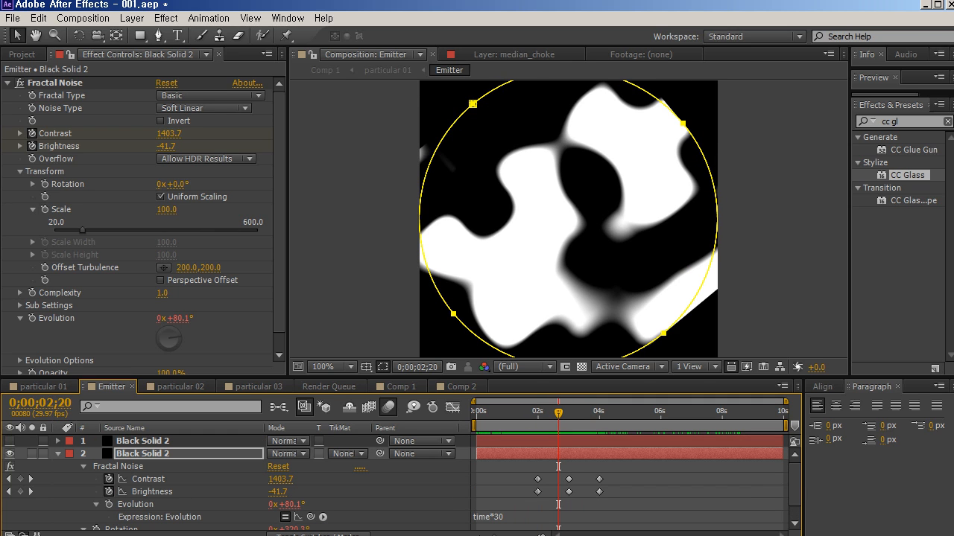
pyautogui.scroll(-1, 402, 484)
pyautogui.scroll(1, 402, 483)
# Set Mask 1 to Add and Mask 2 to Subtract on the lower Black Solid 2 layer.
pyautogui.click(143, 453)
pyautogui.press('m')
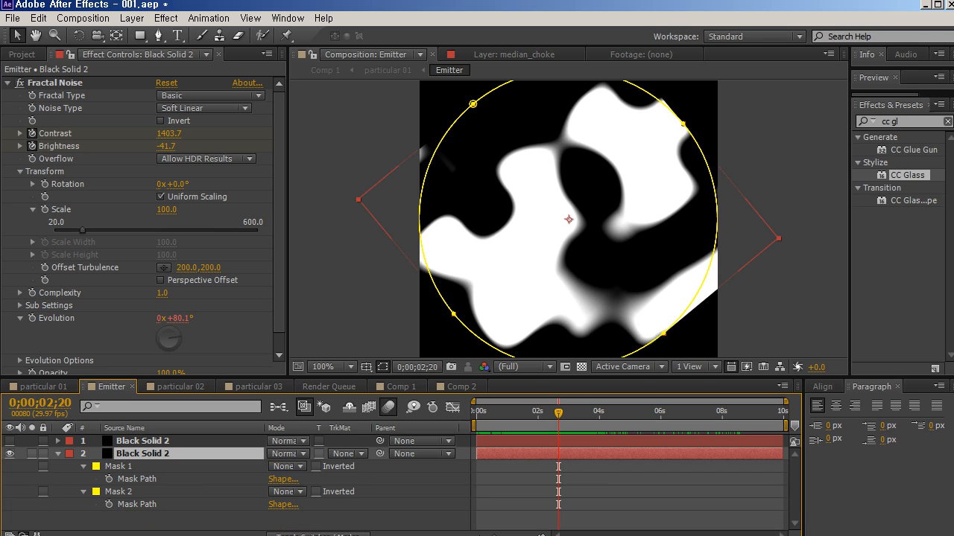
pyautogui.click(288, 466)
pyautogui.click(289, 492)
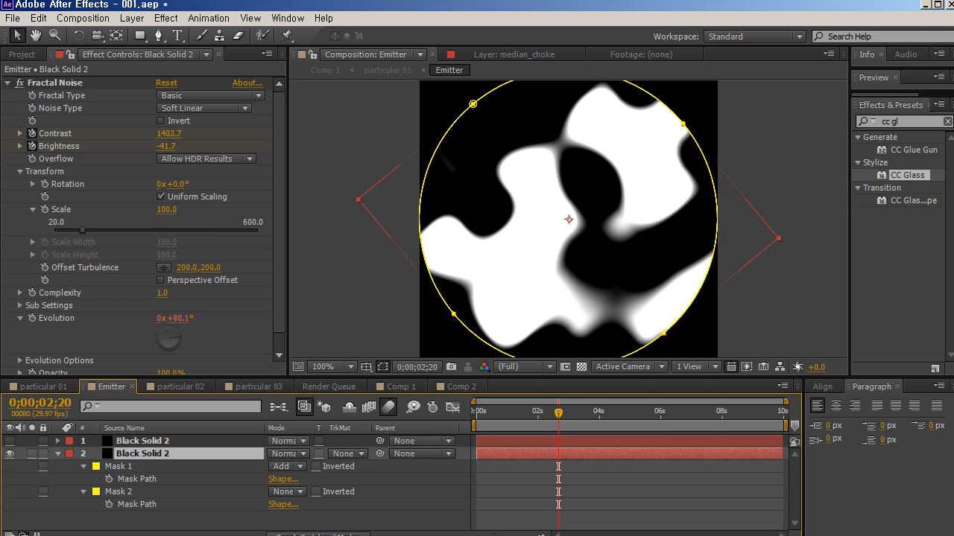
pyautogui.click(288, 492)
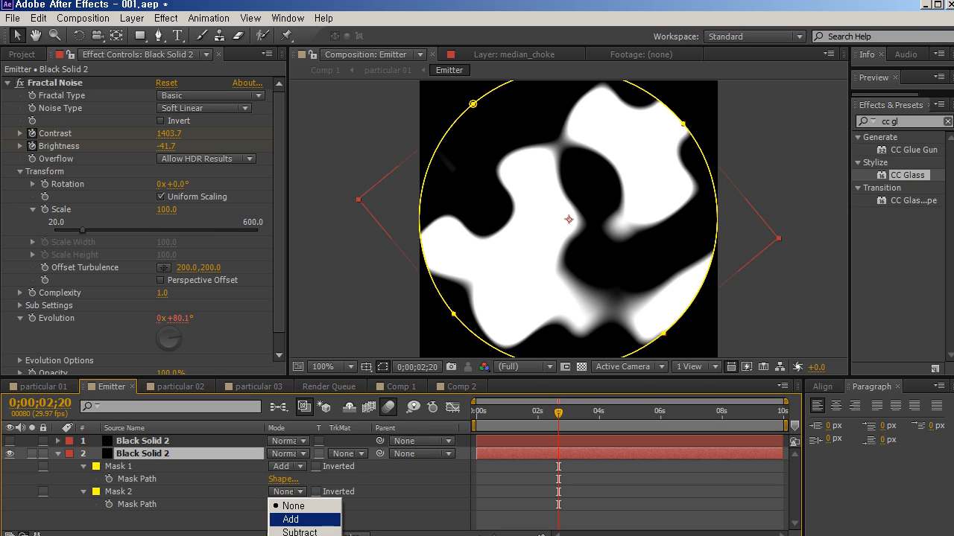
pyautogui.click(289, 532)
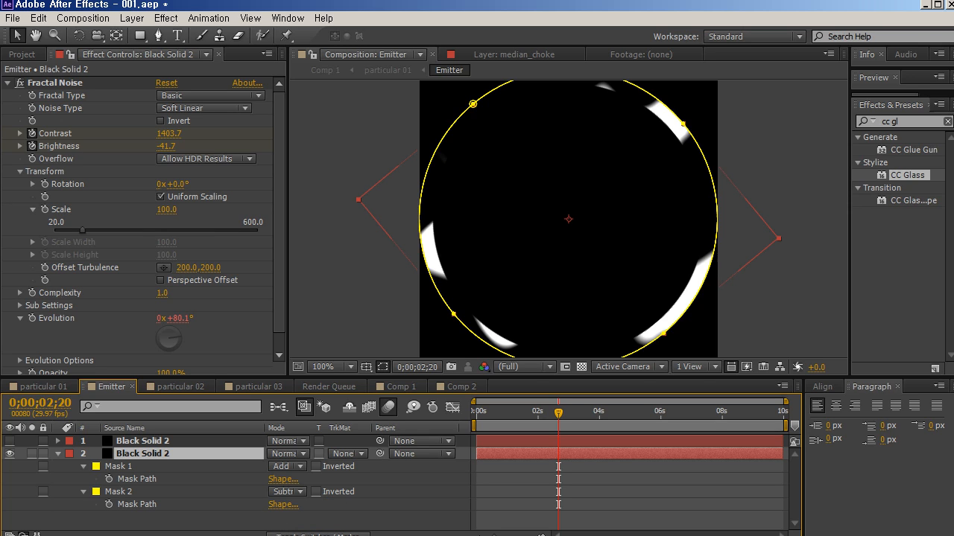
# Examine the feather, opacity and expansion settings of both masks on the lower Black Solid 2 layer.
pyautogui.click(119, 491)
pyautogui.press('m')
pyautogui.press('m')
pyautogui.scroll(-2, 120, 492)
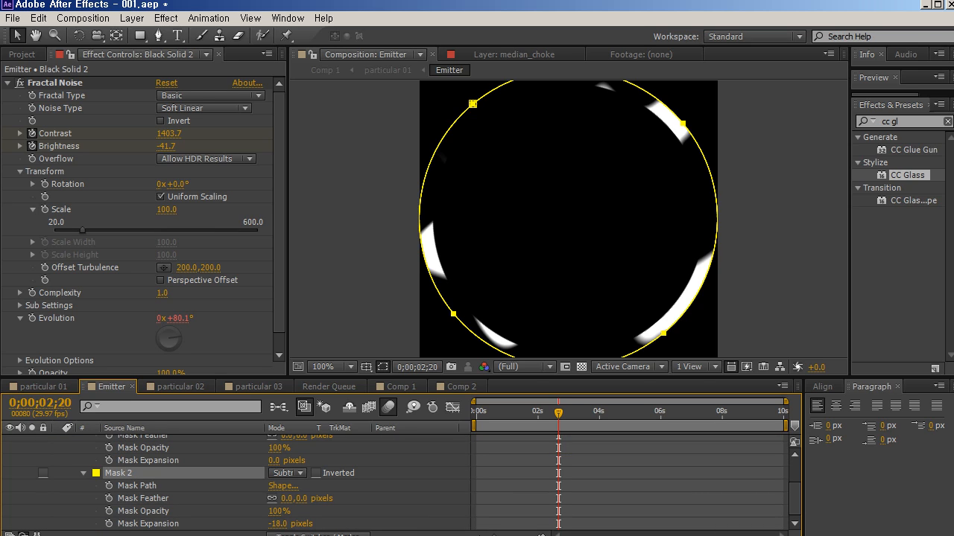
pyautogui.scroll(2, 246, 484)
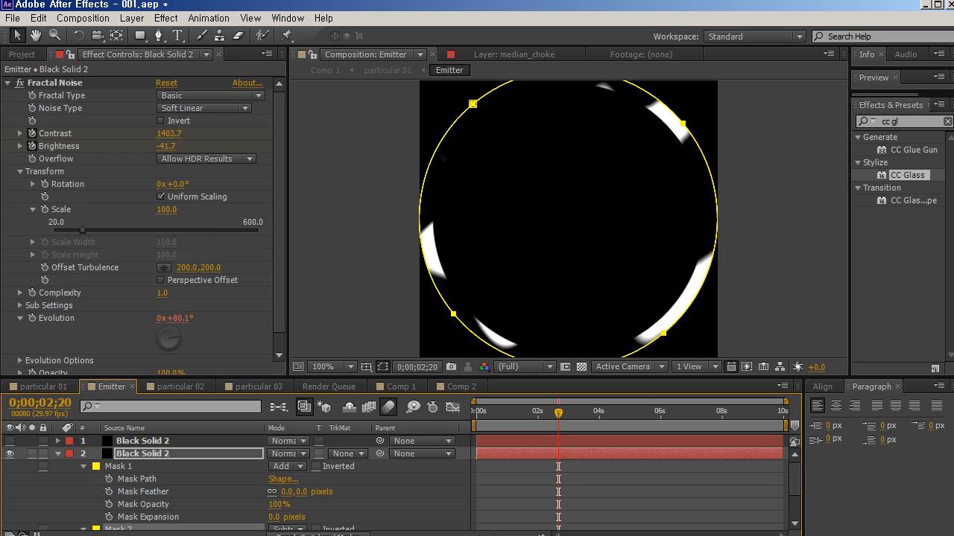
pyautogui.press('m')
# Show the upper Black Solid 2 layer to compare it with the lower one, and hide it again.
pyautogui.click(10, 441)
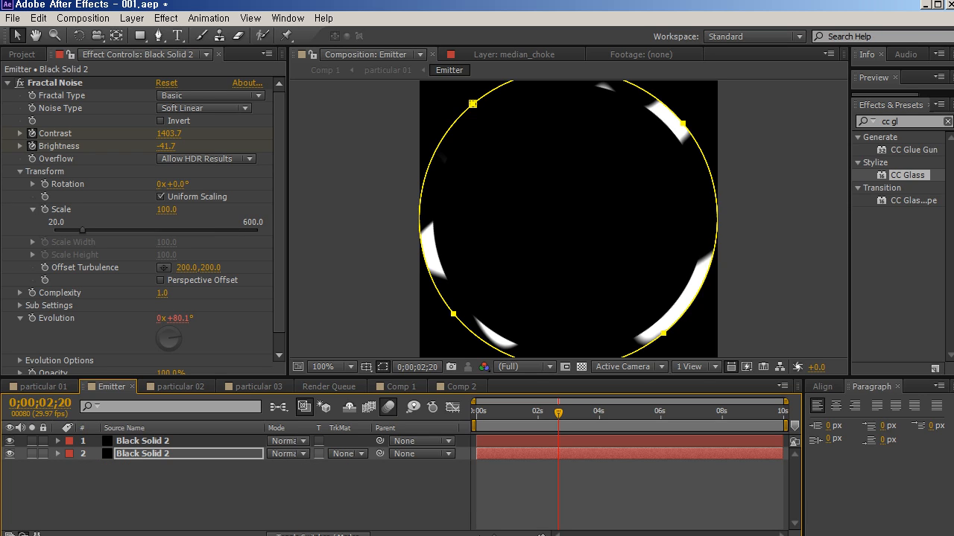
pyautogui.click(143, 441)
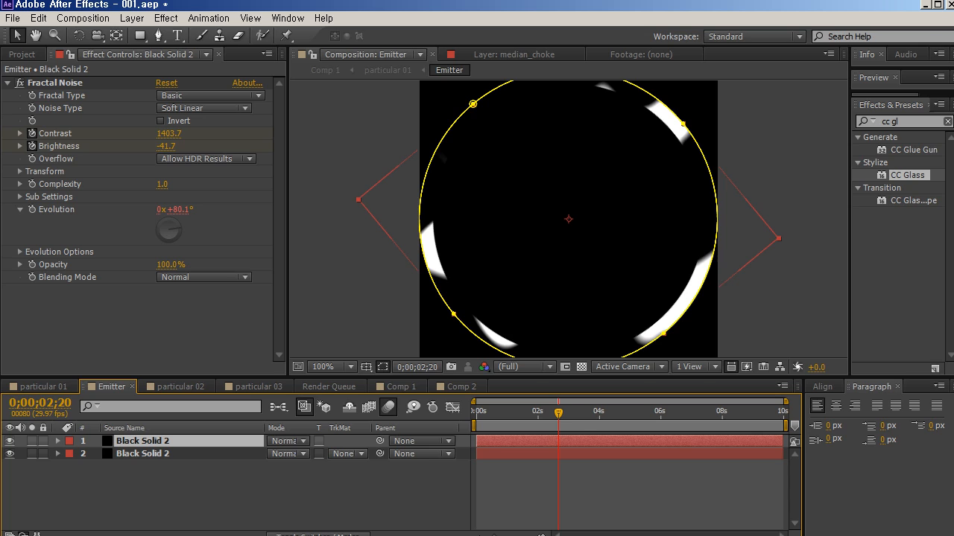
pyautogui.click(9, 441)
pyautogui.click(142, 453)
pyautogui.click(143, 441)
# Preview the lower Black Solid 2 layer's masked ring animation from 0;00;00;23, stopping at 0;00;03;03.
pyautogui.click(500, 412)
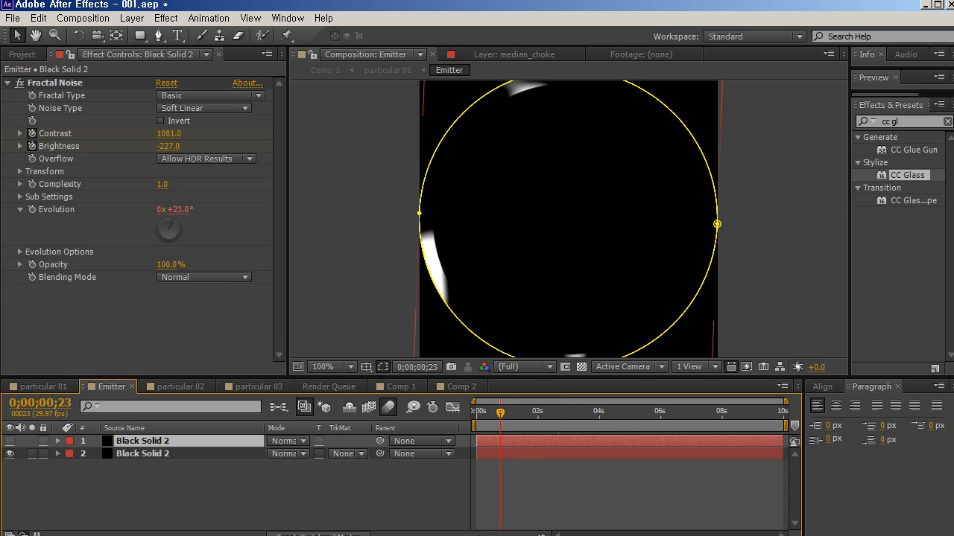
pyautogui.click(142, 453)
pyautogui.scroll(-2, 141, 223)
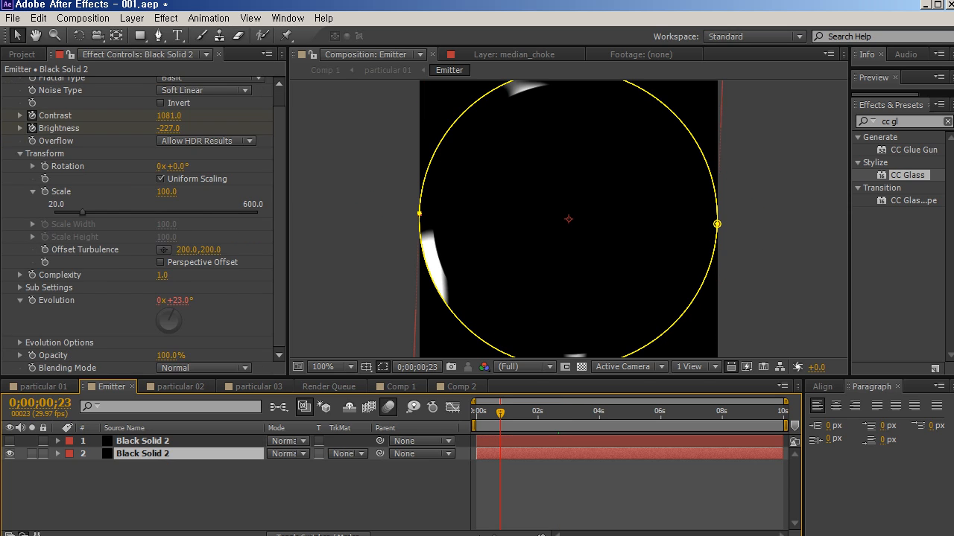
pyautogui.moveTo(500, 412); pyautogui.dragTo(572, 412)
pyautogui.click(171, 492)
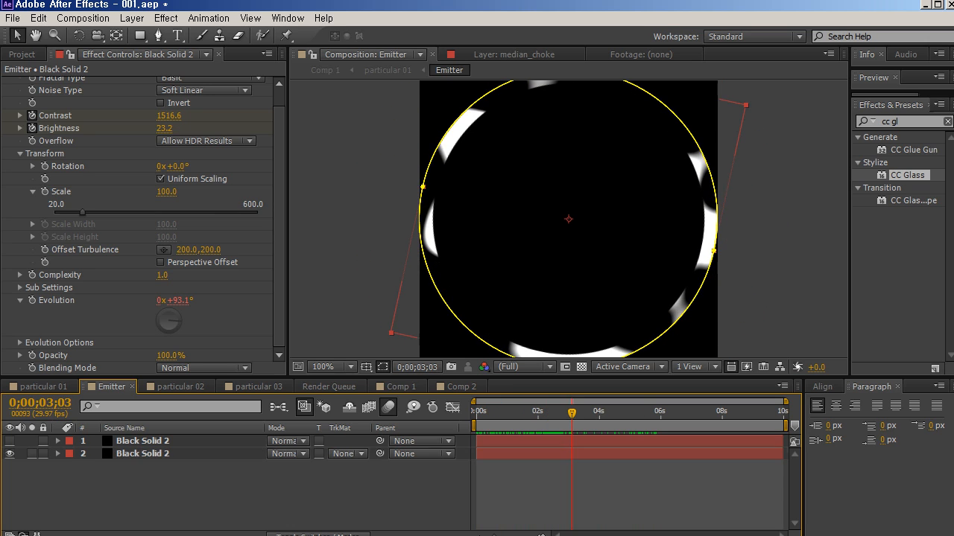
# Open Comp 2 and view its particles at 0;00;03;27 against the transparency grid.
pyautogui.click(142, 454)
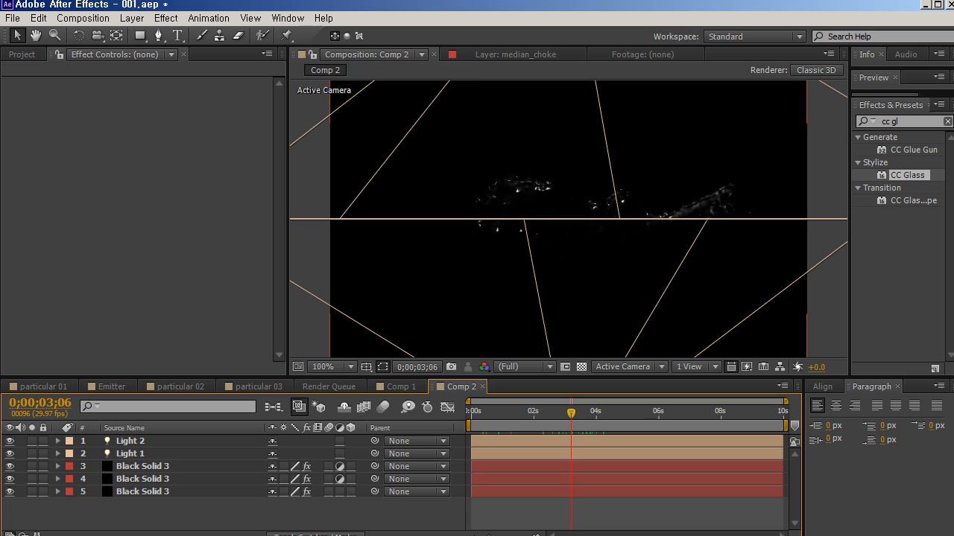
pyautogui.moveTo(570, 413); pyautogui.dragTo(593, 413)
pyautogui.click(581, 367)
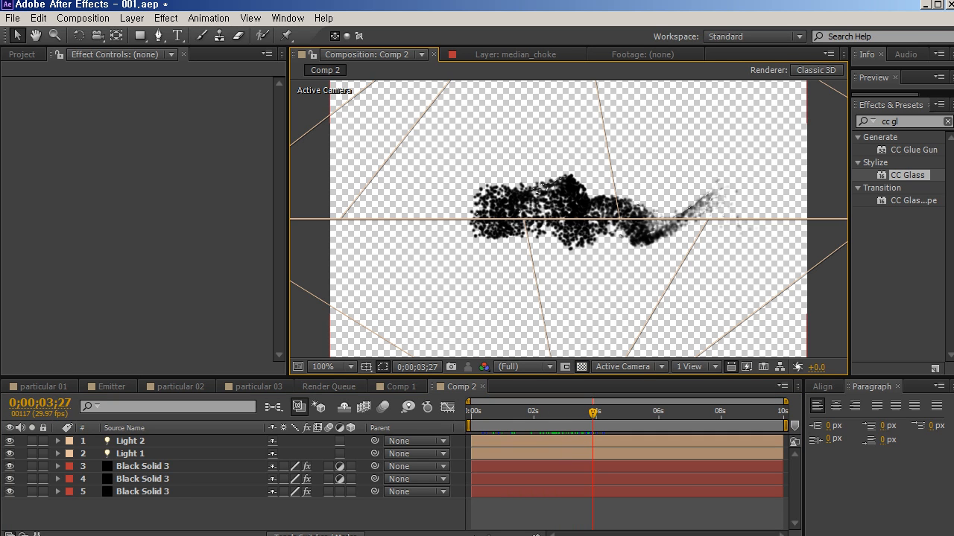
# Set Particular's Particles/sec to 3000 on the bottom Black Solid 3 layer.
pyautogui.click(142, 492)
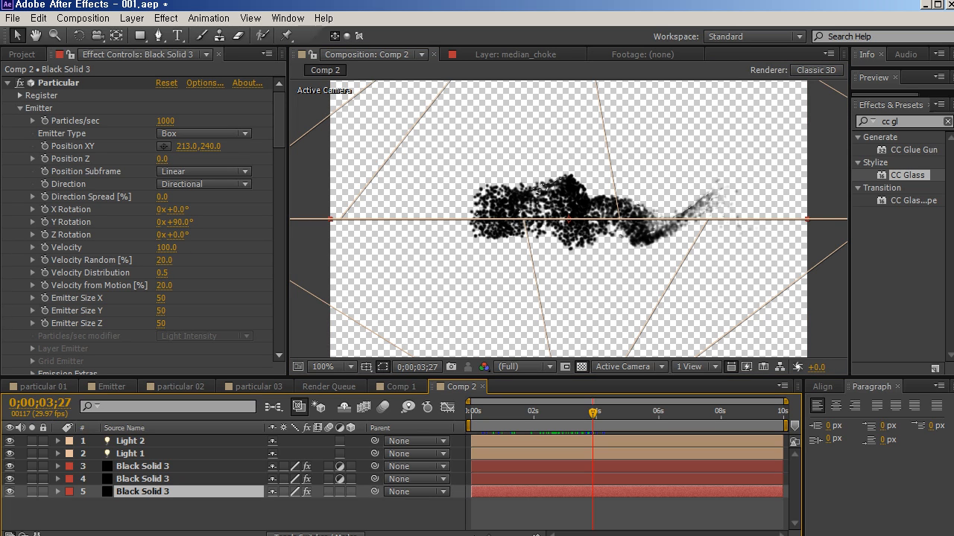
pyautogui.click(166, 121)
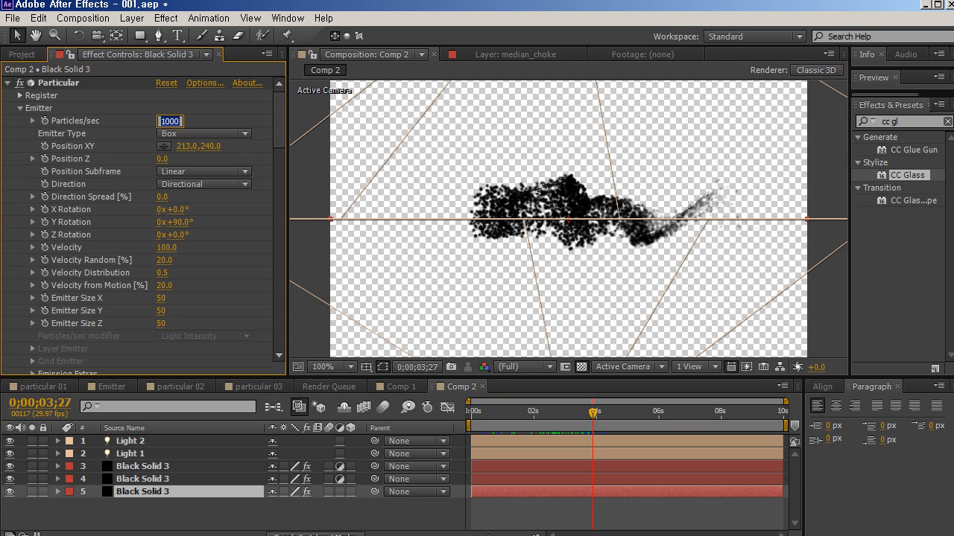
pyautogui.write('3000')
pyautogui.press('Return')
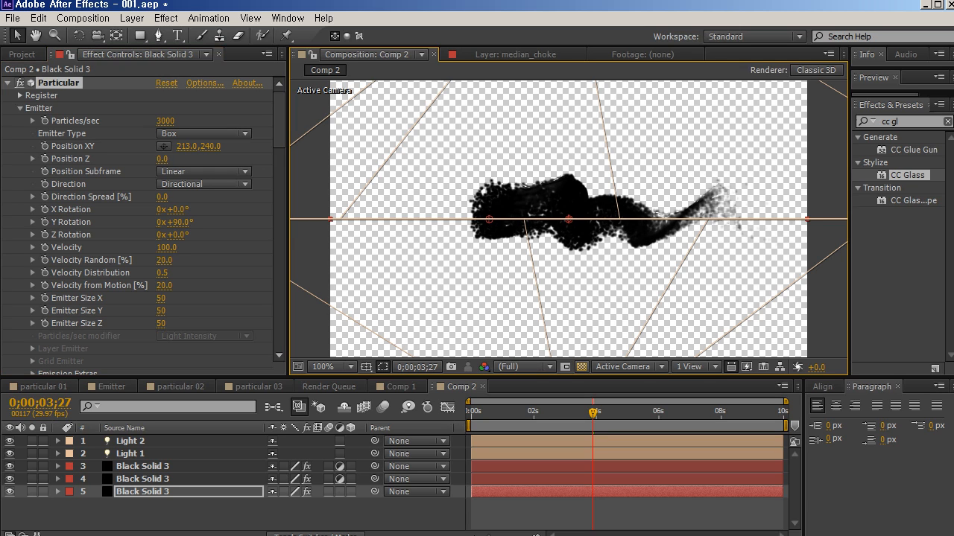
# Turn off the transparency grid, inspect the particles at 0;00;05;05 with exposure raised to +5.3, and reset the exposure.
pyautogui.click(581, 367)
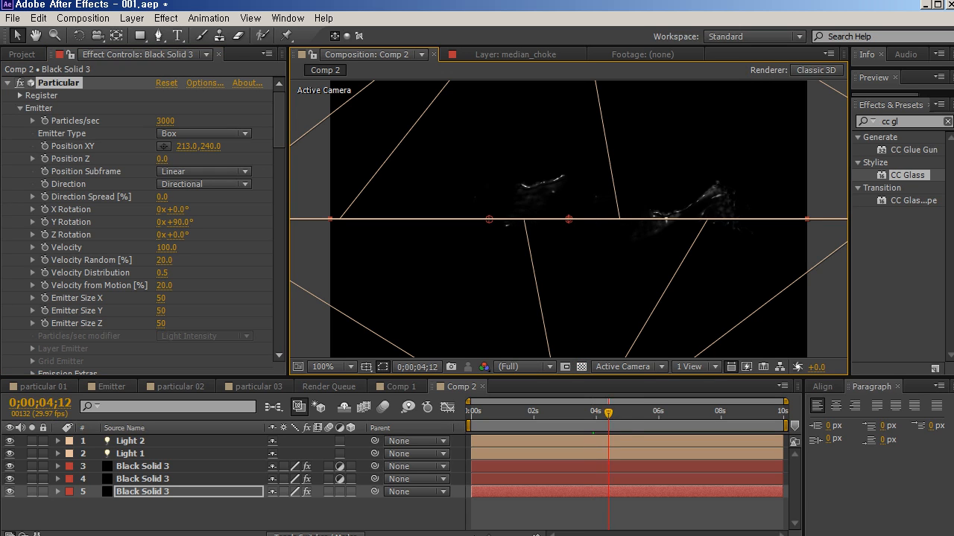
pyautogui.moveTo(817, 367); pyautogui.dragTo(856, 367)
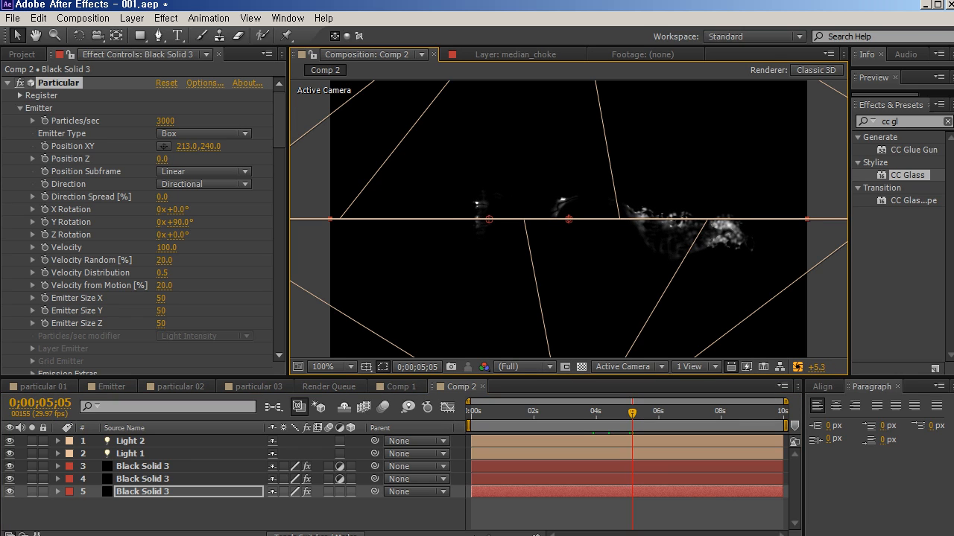
pyautogui.click(797, 367)
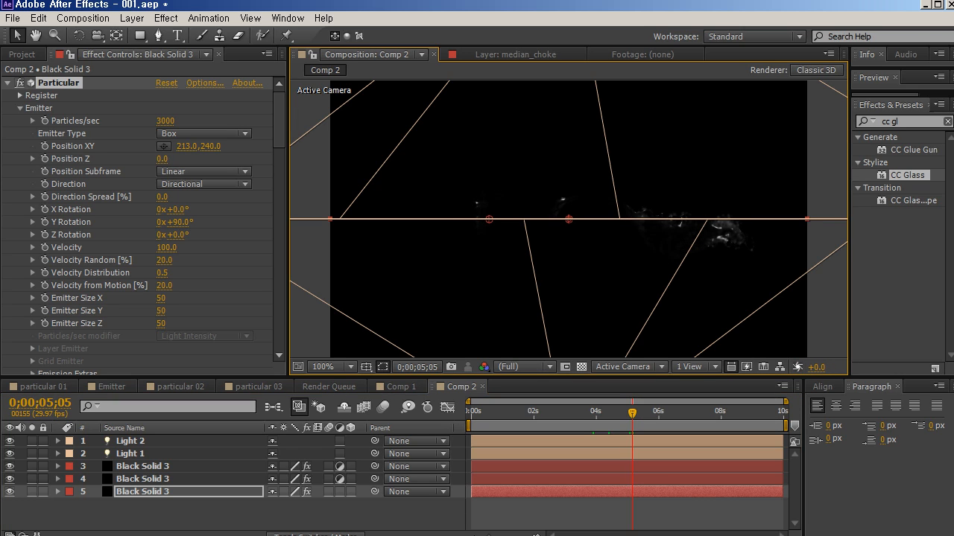
# Set Particular's Particles/sec back to 1000 on the bottom Black Solid 3 layer.
pyautogui.click(165, 121)
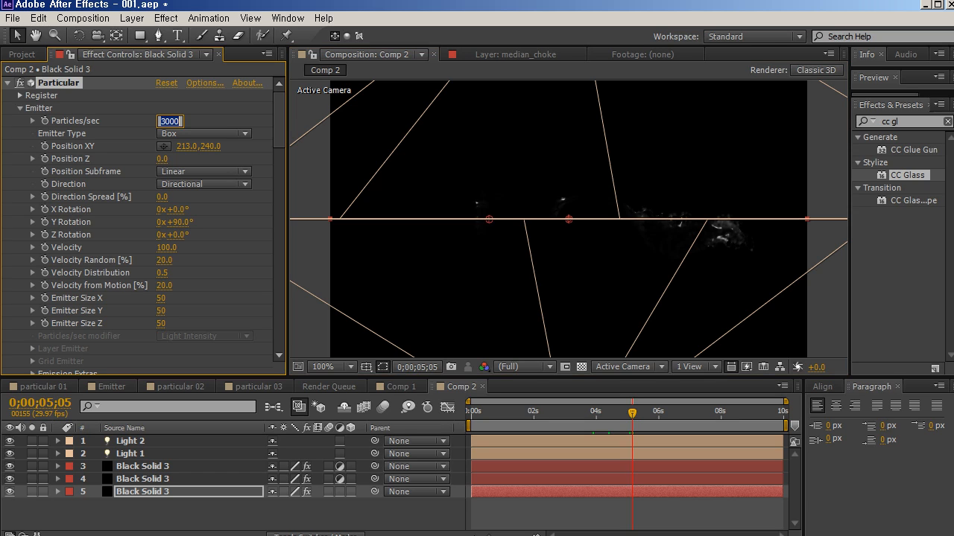
pyautogui.write('100')
pyautogui.press('Return')
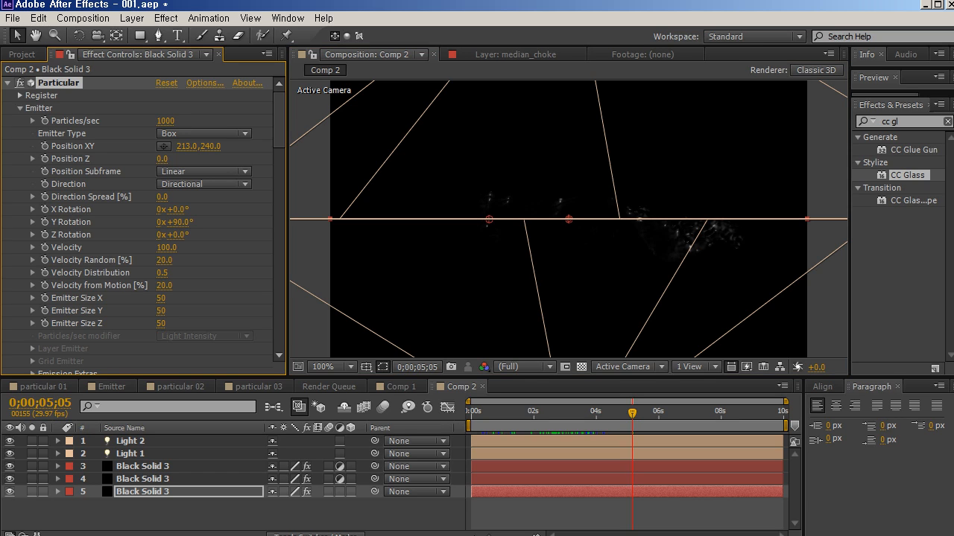
# Move to 0;00;04;07 and add the Emitter composition to Comp 2 as the bottom layer.
pyautogui.moveTo(631, 413); pyautogui.dragTo(603, 413)
pyautogui.click(21, 55)
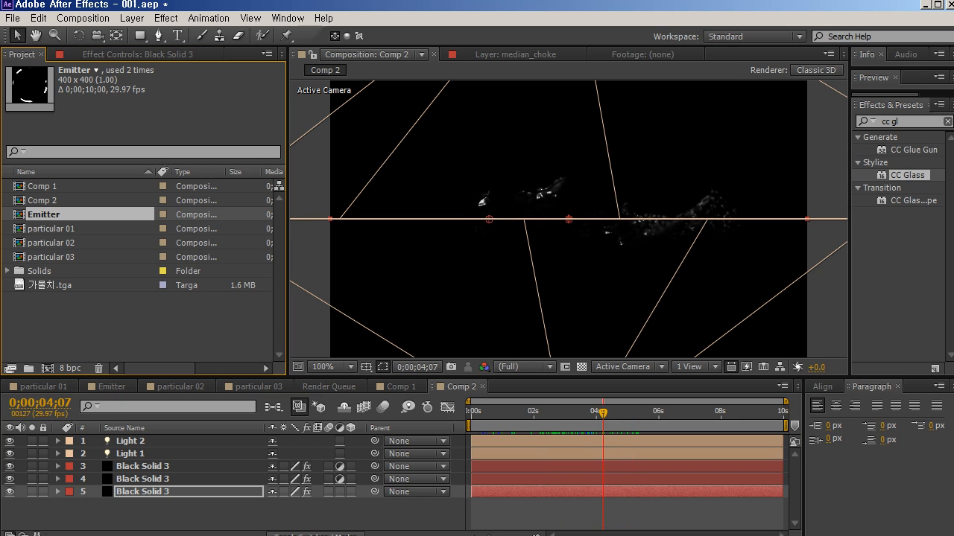
pyautogui.hotkey('ctrl', '/')
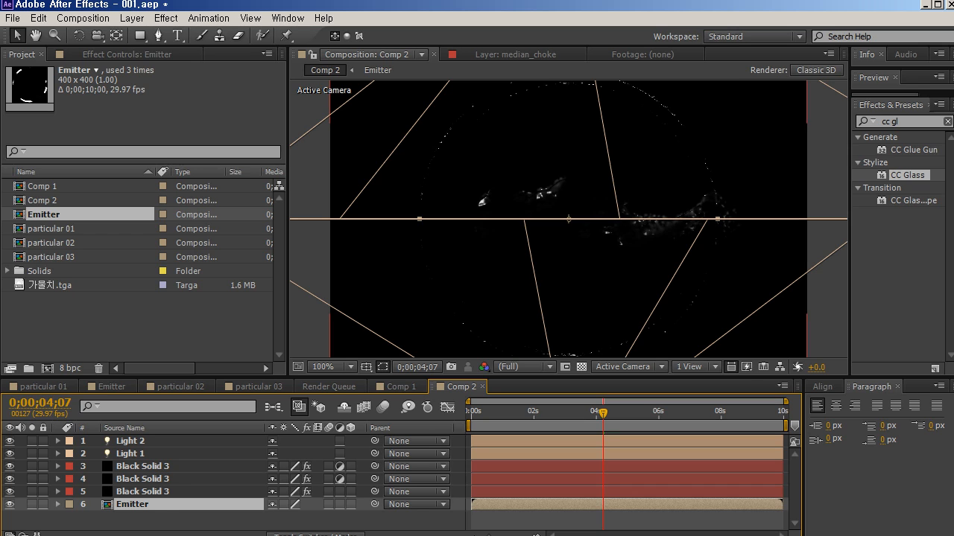
# Set Particular's Emitter Type to Layer on the bottom Black Solid 3 layer, and hide the Emitter layer.
pyautogui.click(142, 491)
pyautogui.press('F3')
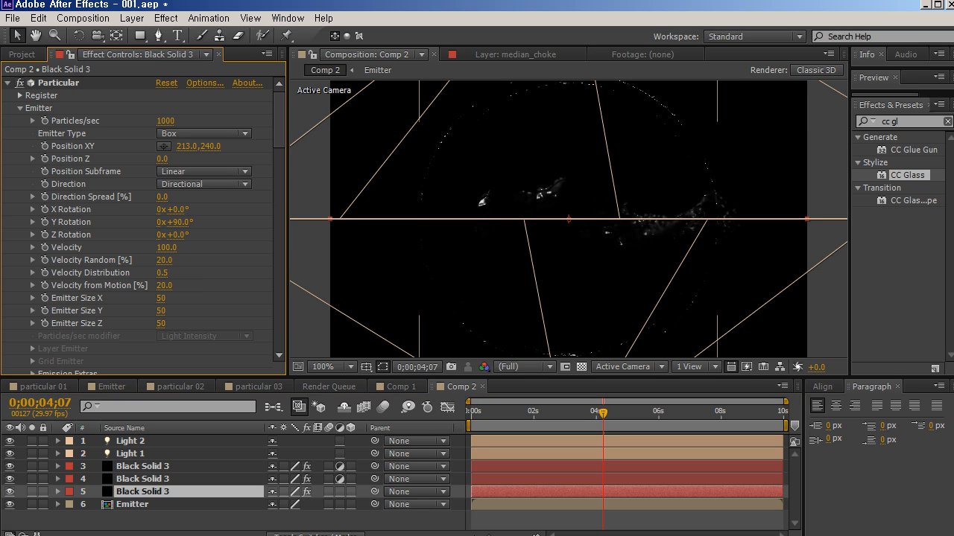
pyautogui.click(186, 521)
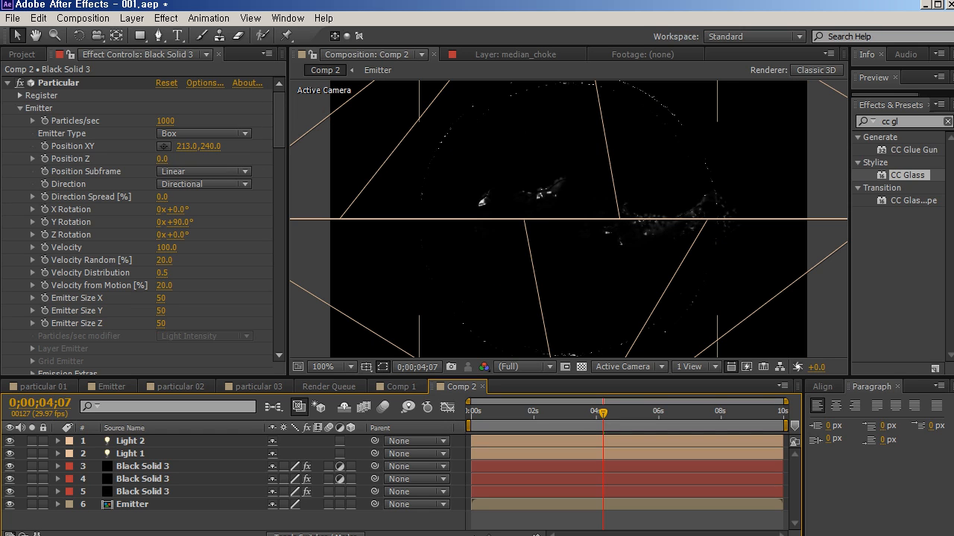
pyautogui.click(133, 504)
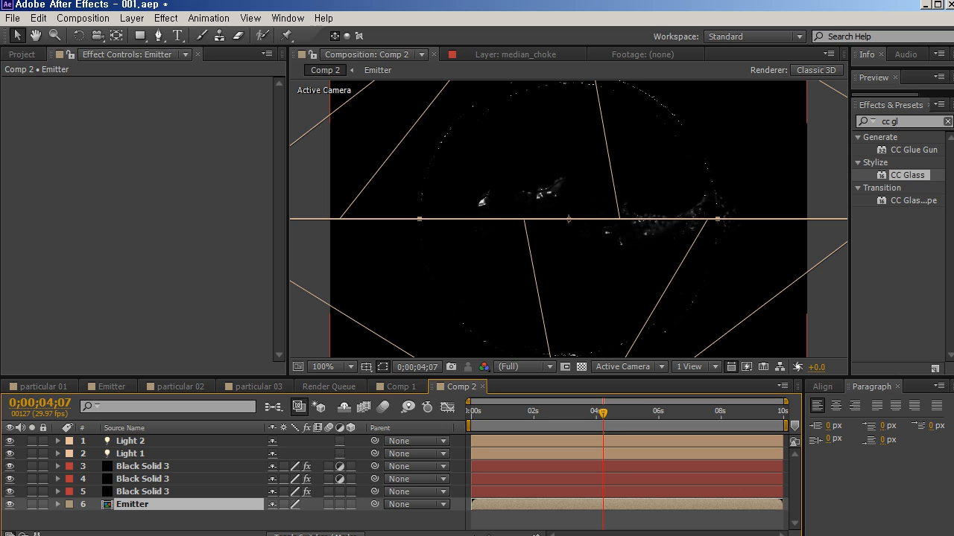
pyautogui.click(142, 491)
pyautogui.click(202, 133)
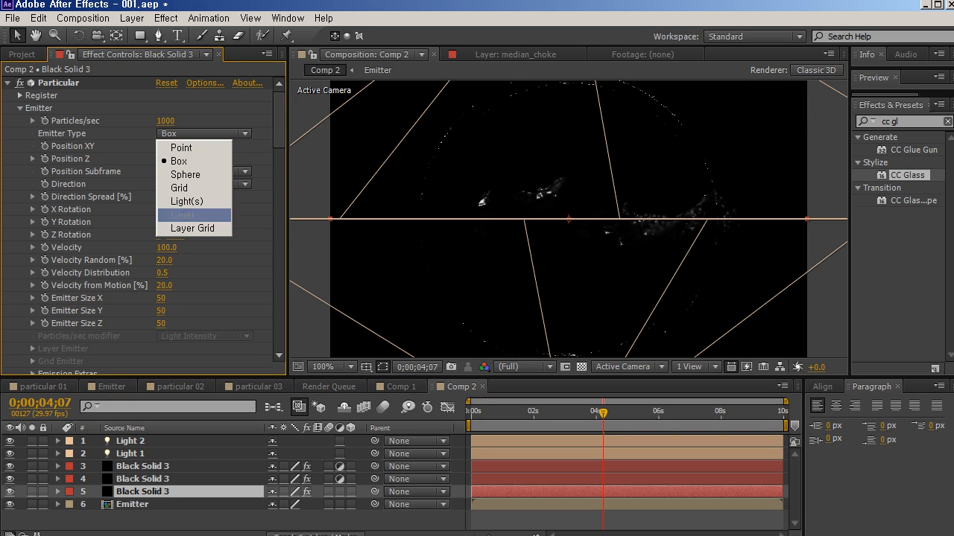
pyautogui.click(194, 215)
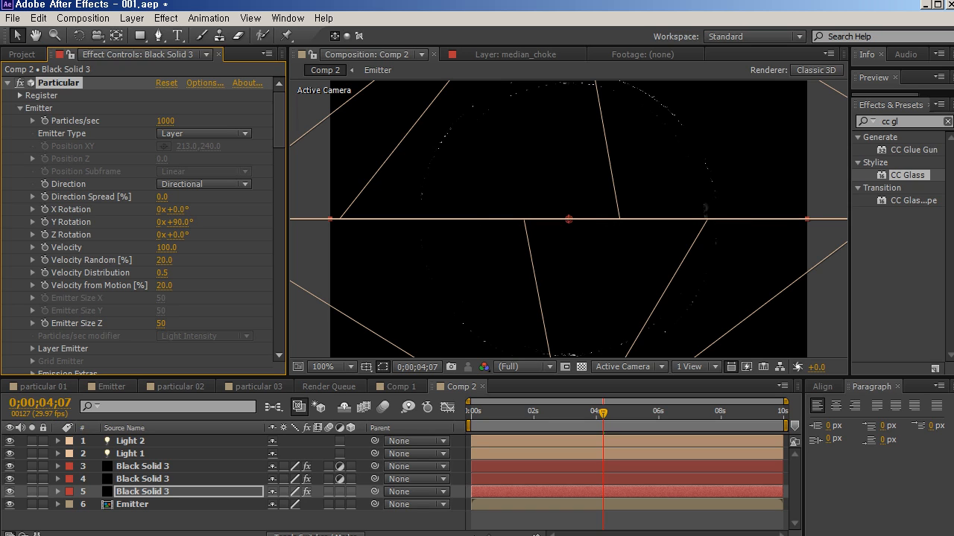
pyautogui.scroll(-2, 142, 223)
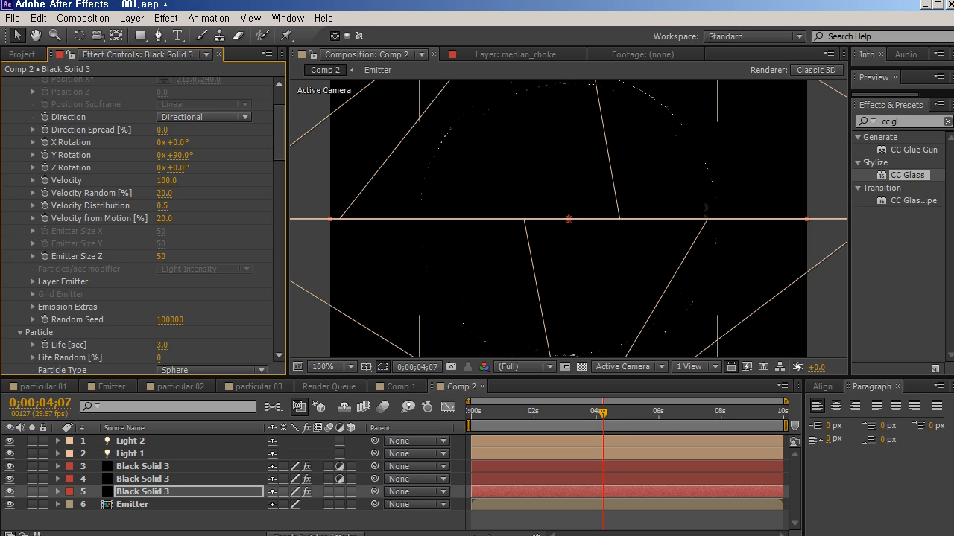
pyautogui.click(10, 505)
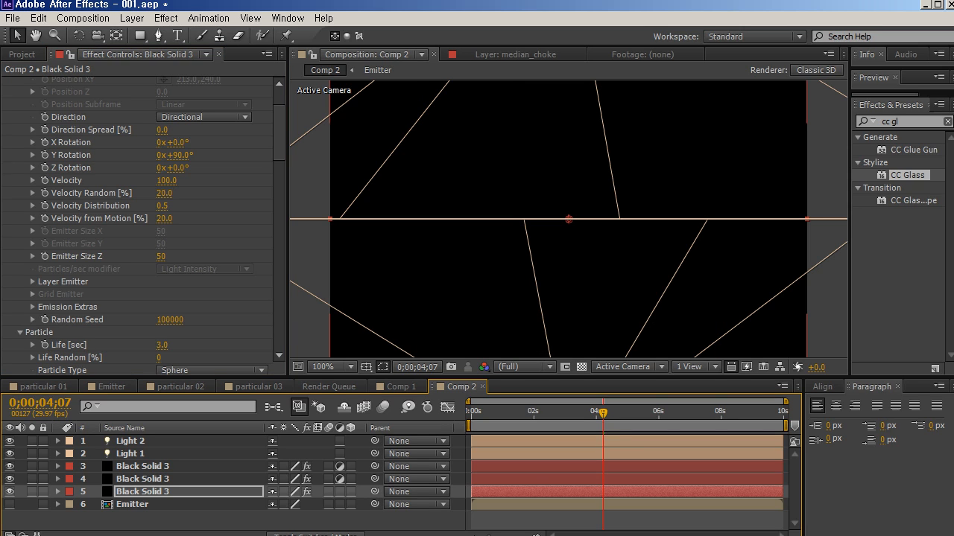
# Try to choose 6. Emitter as the Layer Emitter source for Particular on the bottom Black Solid 3 layer.
pyautogui.click(142, 491)
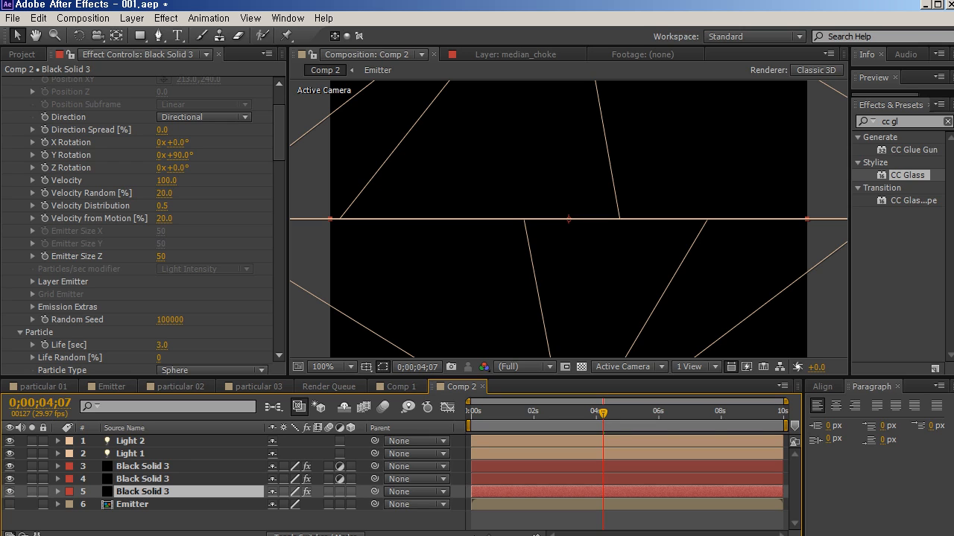
pyautogui.click(33, 282)
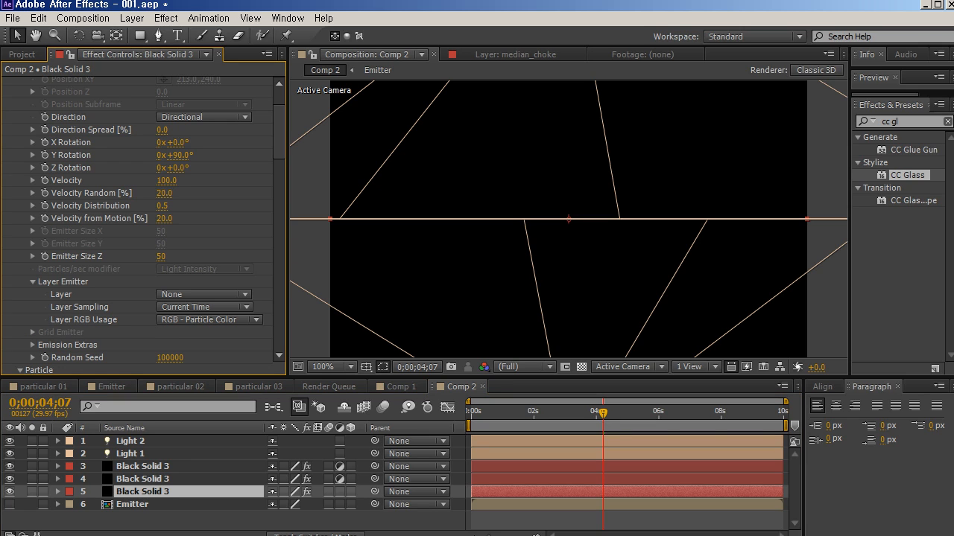
pyautogui.click(203, 295)
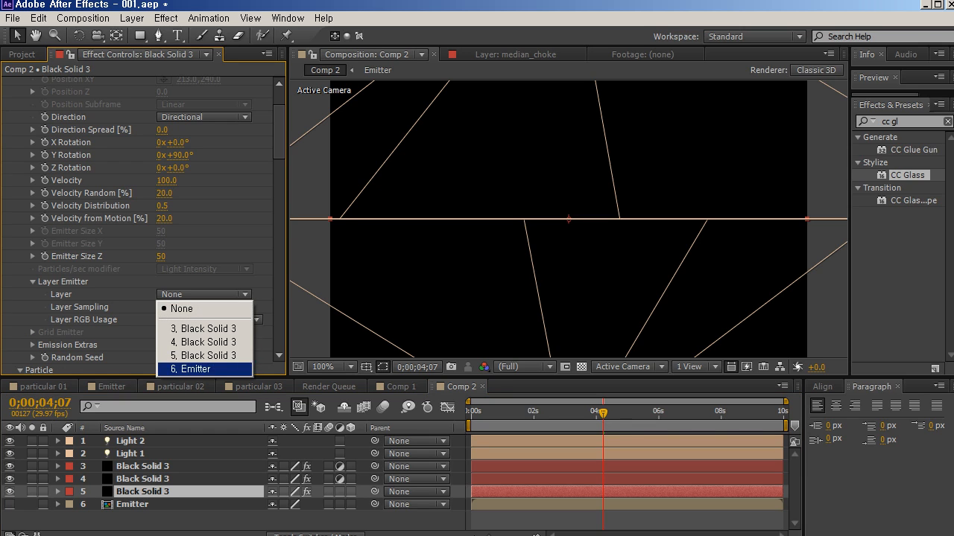
pyautogui.click(191, 363)
pyautogui.press('Return')
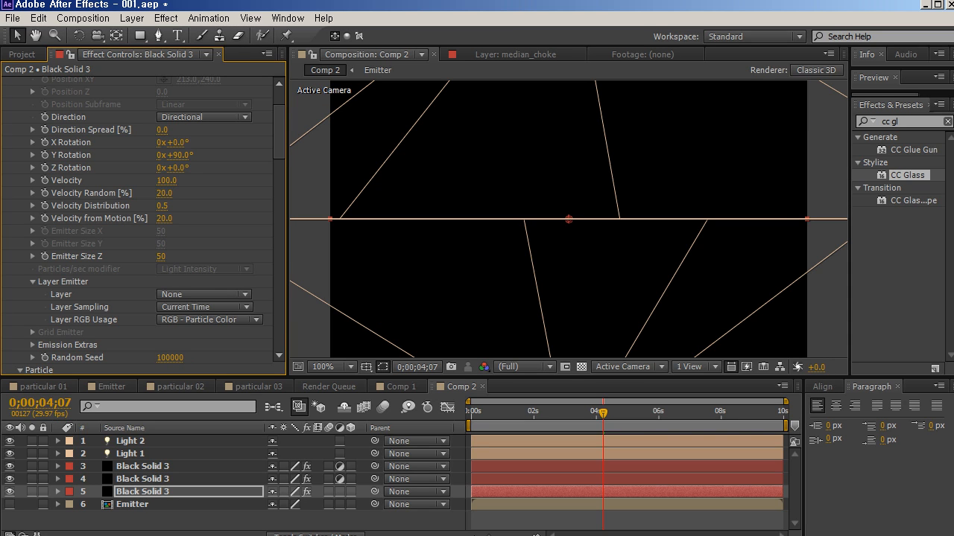
# Make the Emitter layer in Comp 2 a 3D layer.
pyautogui.click(133, 505)
pyautogui.click(350, 504)
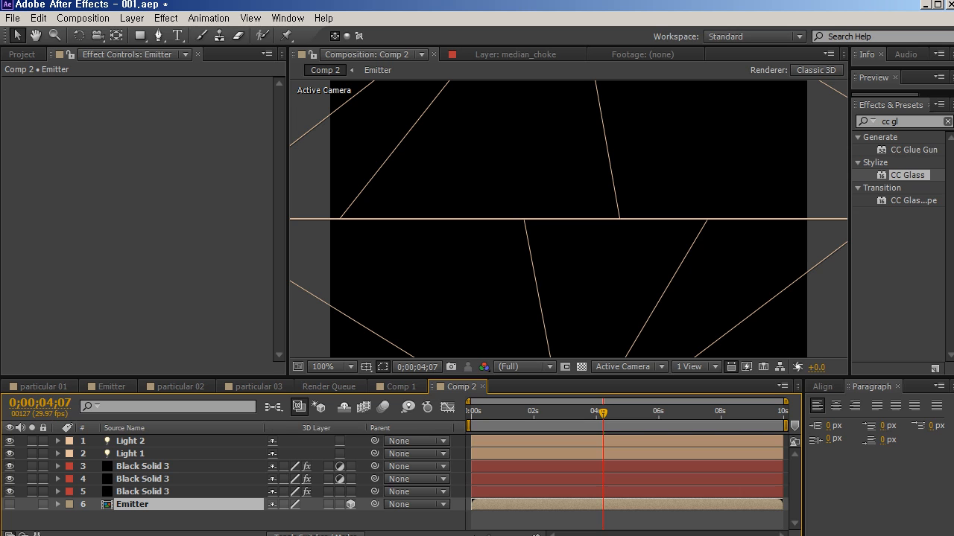
# Set the bottom Black Solid 3 layer's Particular Layer Emitter source to 6. Emitter and scrub to 0;00;02;19.
pyautogui.click(142, 491)
pyautogui.scroll(-3, 143, 226)
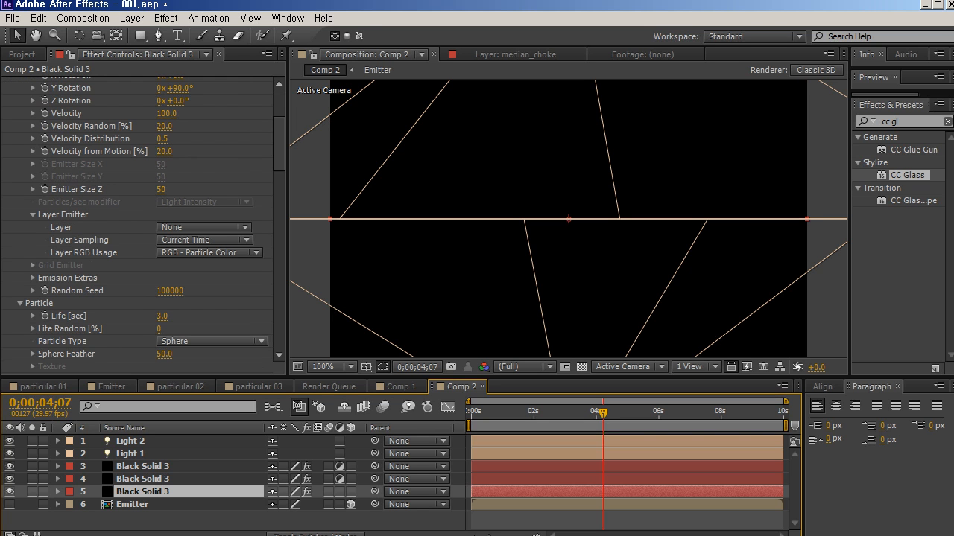
pyautogui.click(204, 227)
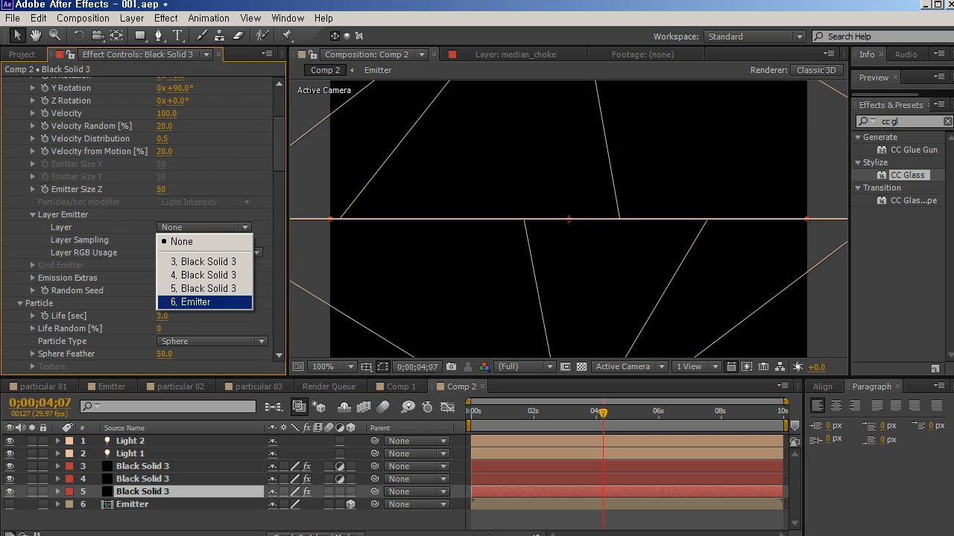
pyautogui.click(187, 303)
pyautogui.moveTo(540, 412)
pyautogui.mouseDown()
pyautogui.moveTo(516, 412)
pyautogui.moveTo(586, 412)
pyautogui.moveTo(553, 412)
pyautogui.mouseUp()
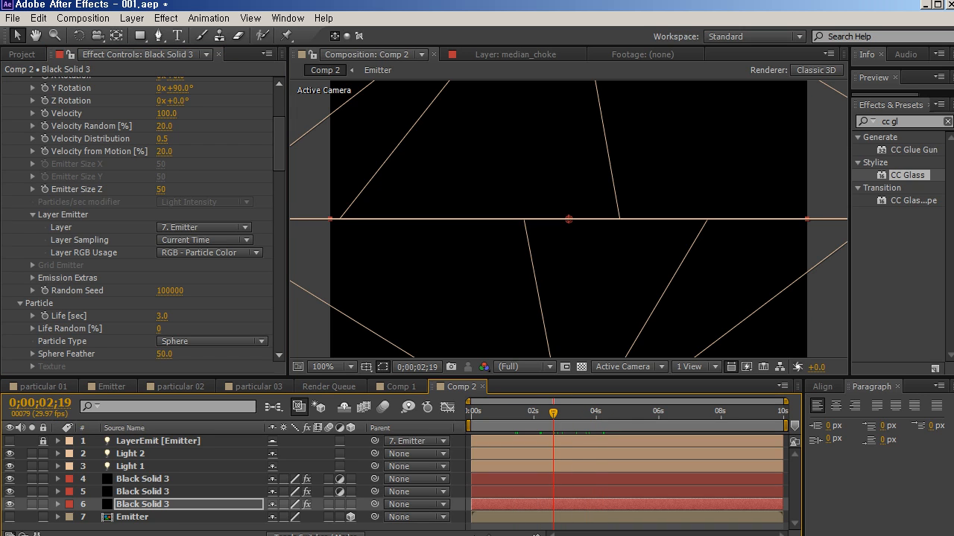
# Set the Emitter layer's Y orientation to 90° and make the layer visible in Comp 2.
pyautogui.click(133, 517)
pyautogui.press('r')
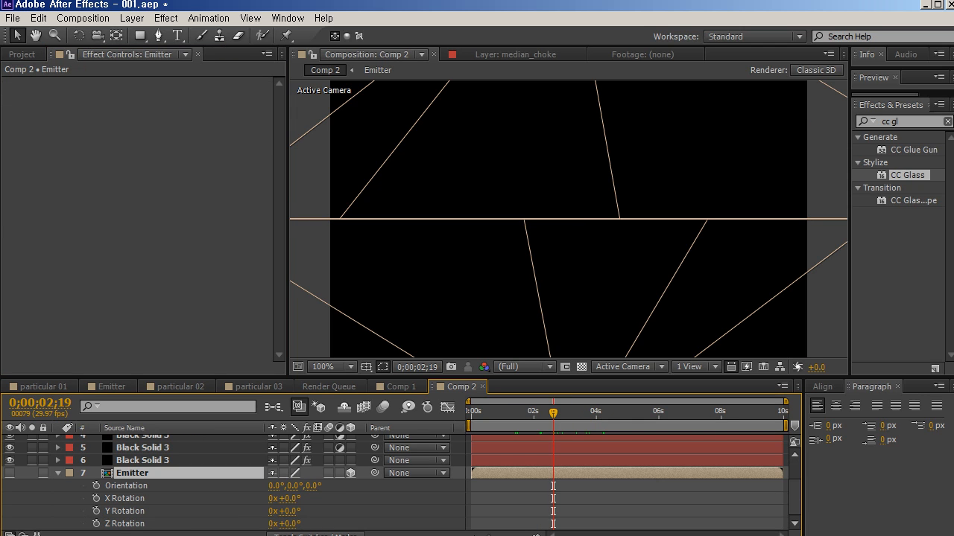
pyautogui.click(301, 486)
pyautogui.write('90')
pyautogui.press('Return')
pyautogui.scroll(-4, 569, 219)
pyautogui.scroll(3, 568, 219)
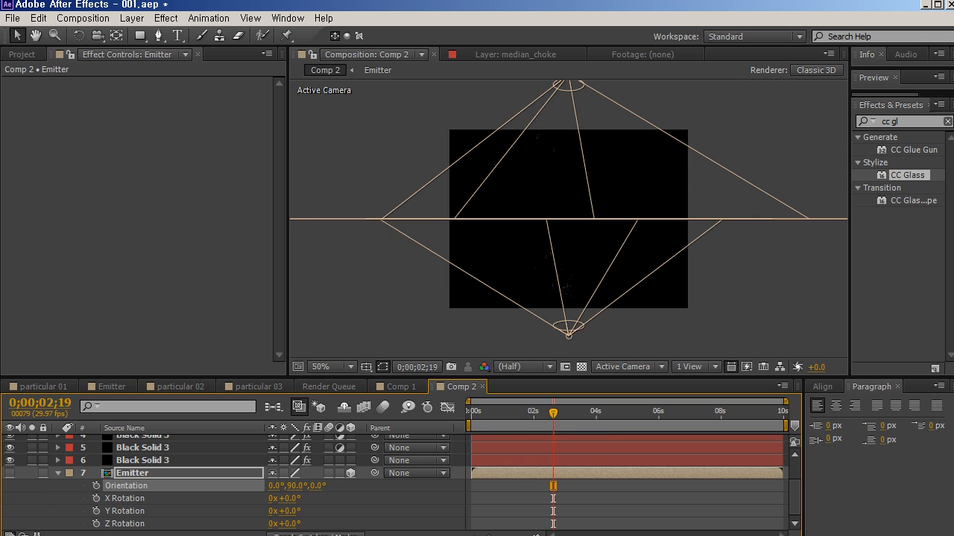
pyautogui.scroll(-3, 569, 219)
pyautogui.scroll(3, 569, 219)
pyautogui.click(9, 474)
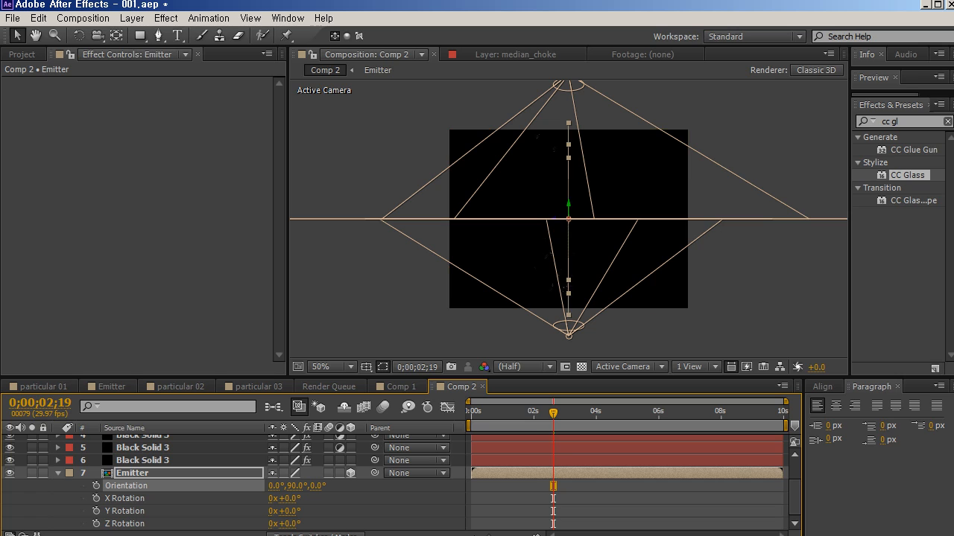
# Scale the Emitter layer down to 27% on all axes.
pyautogui.press('s')
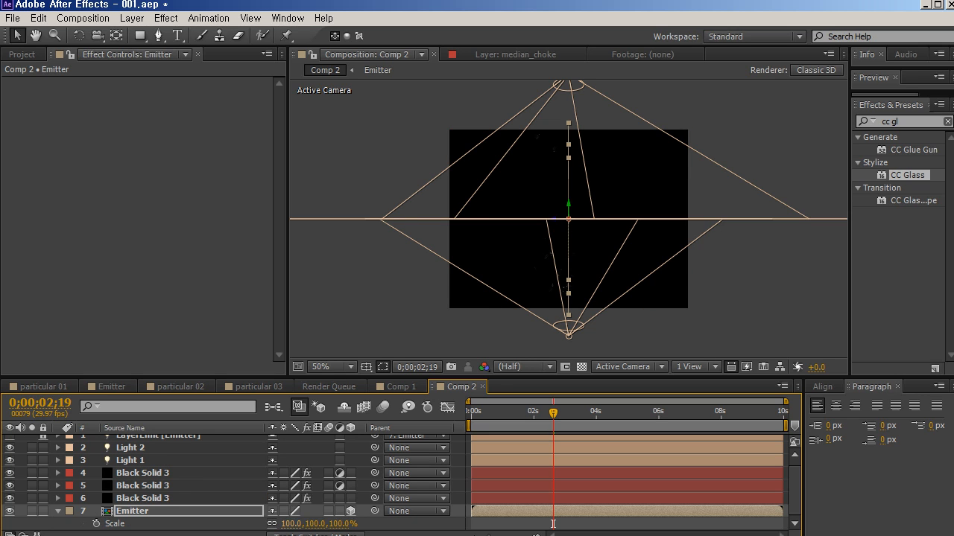
pyautogui.moveTo(291, 524); pyautogui.dragTo(237, 524)
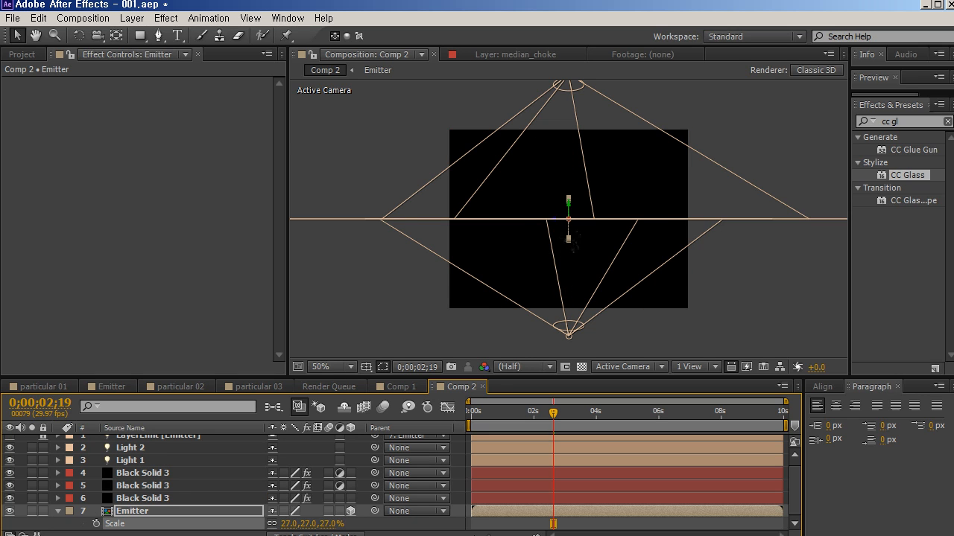
pyautogui.scroll(2, 569, 219)
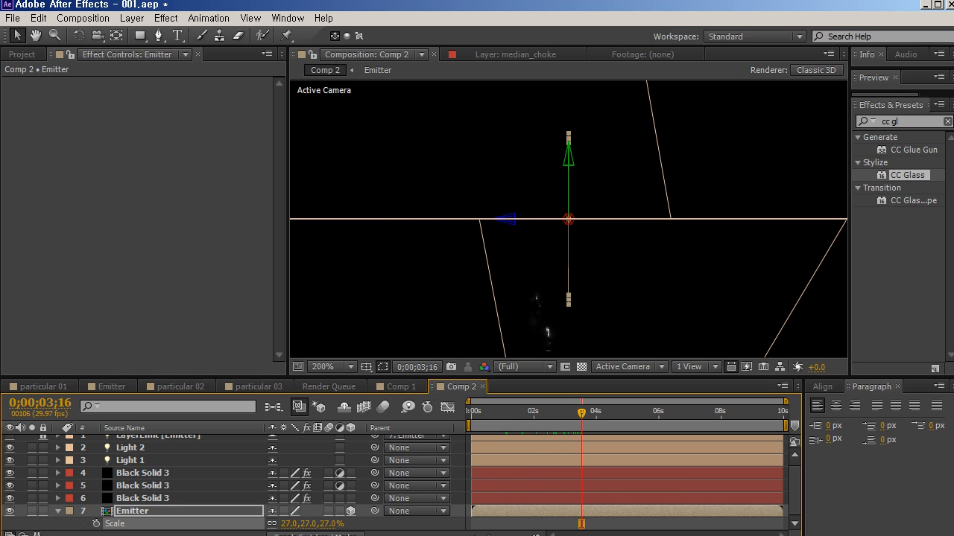
# Examine the emitted particles in Comp 2 against the transparency grid.
pyautogui.press('space')
pyautogui.moveTo(568, 219); pyautogui.dragTo(537, 170)
pyautogui.scroll(-1, 536, 170)
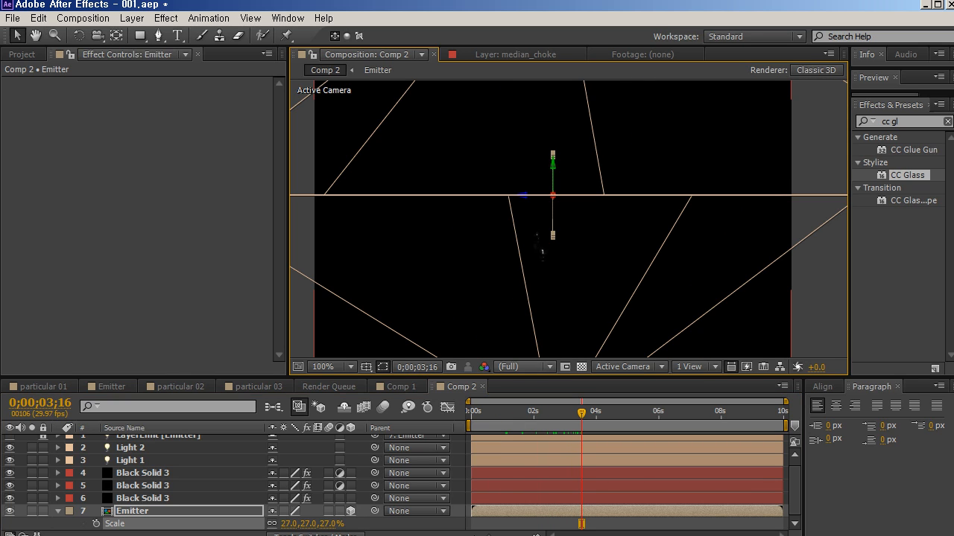
pyautogui.click(581, 367)
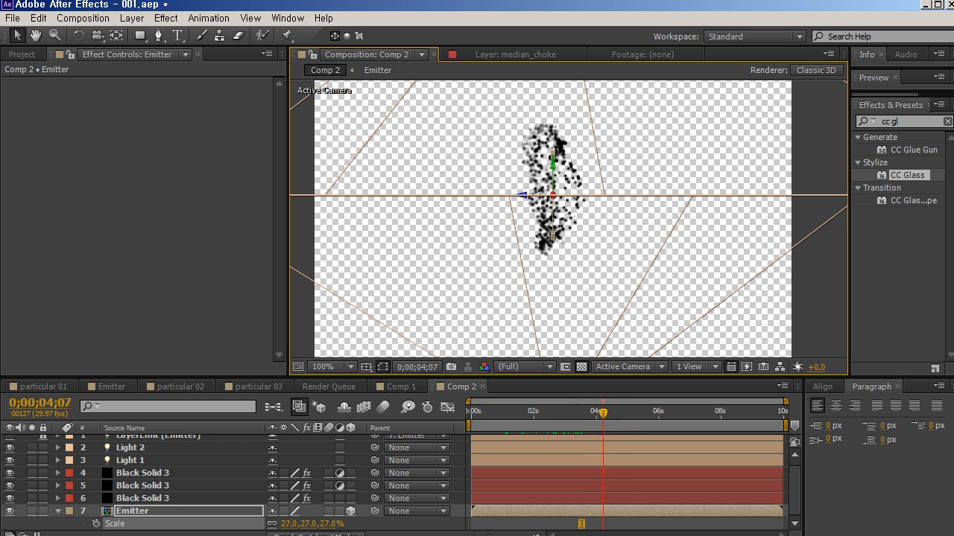
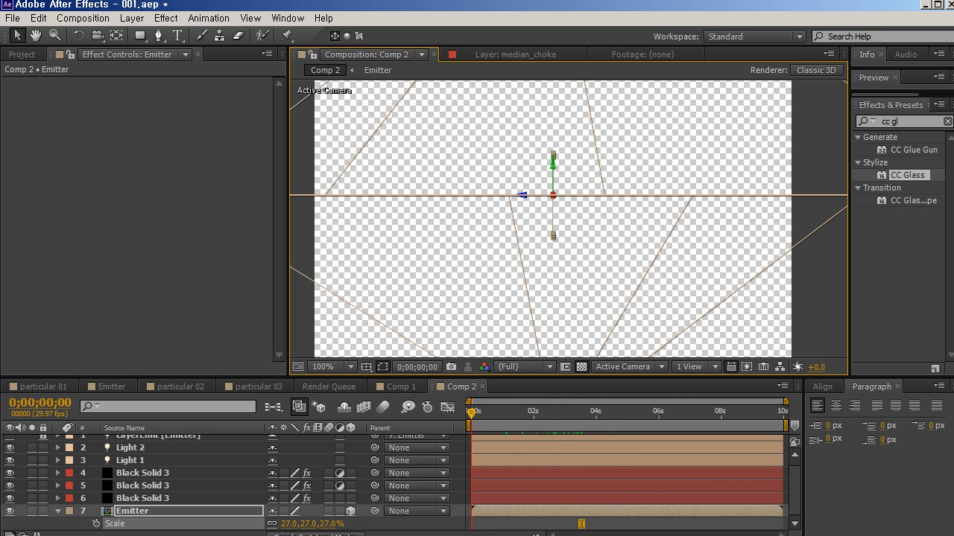
# Add Position keyframes to the Emitter layer at 0;00;00;00 and 0;00;04;00.
pyautogui.click(471, 523)
pyautogui.press('p')
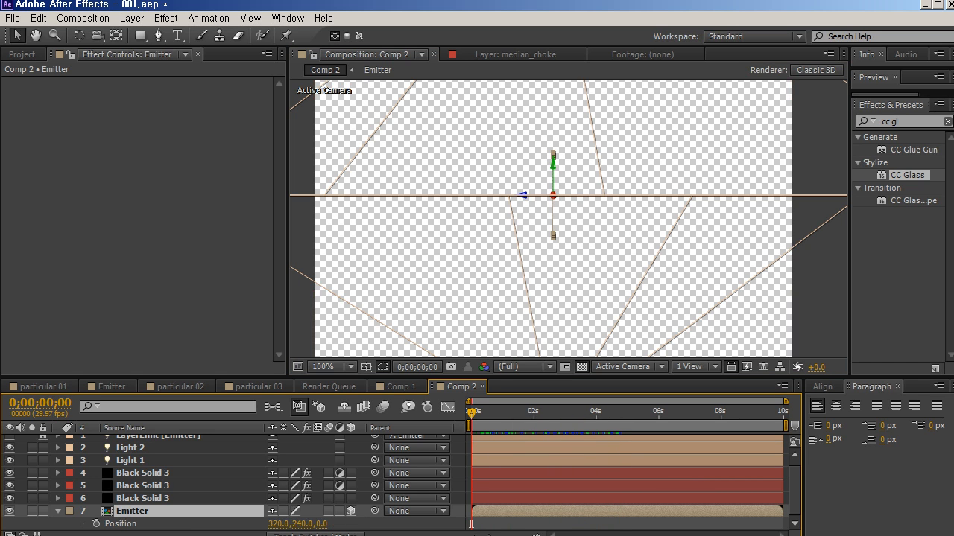
pyautogui.hotkey('alt', 'shift', 'p')
pyautogui.moveTo(471, 413); pyautogui.dragTo(597, 413)
pyautogui.press('pageup')
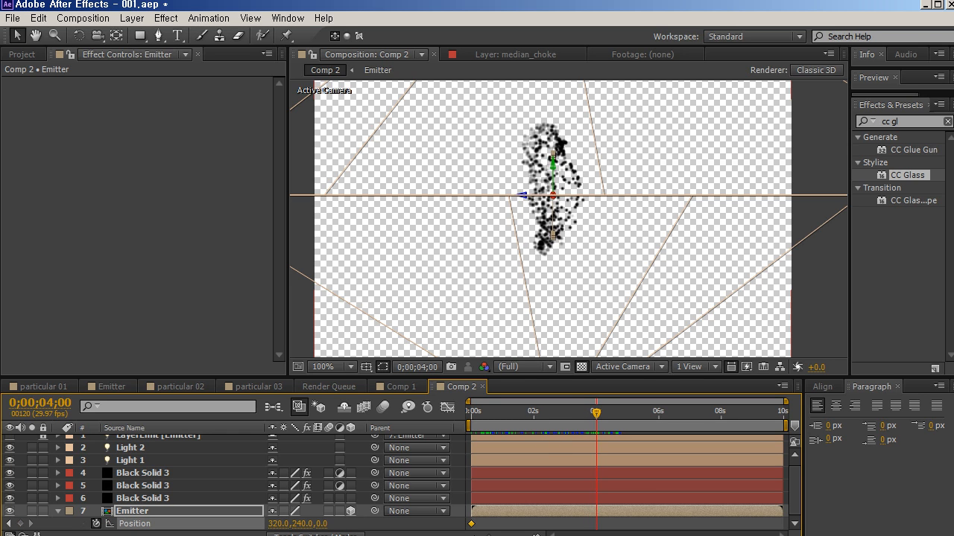
pyautogui.hotkey('alt', 'shift', 'p')
# Set the Emitter layer's X position to 627 at the first frame and preview the motion up to 0;00;04;00.
pyautogui.press('Home')
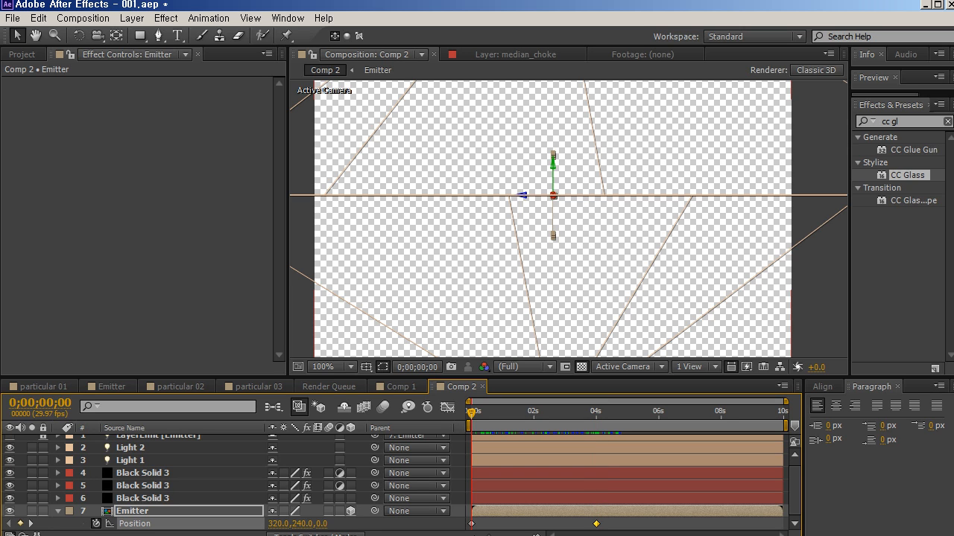
pyautogui.moveTo(278, 524); pyautogui.dragTo(505, 523)
pyautogui.press('space')
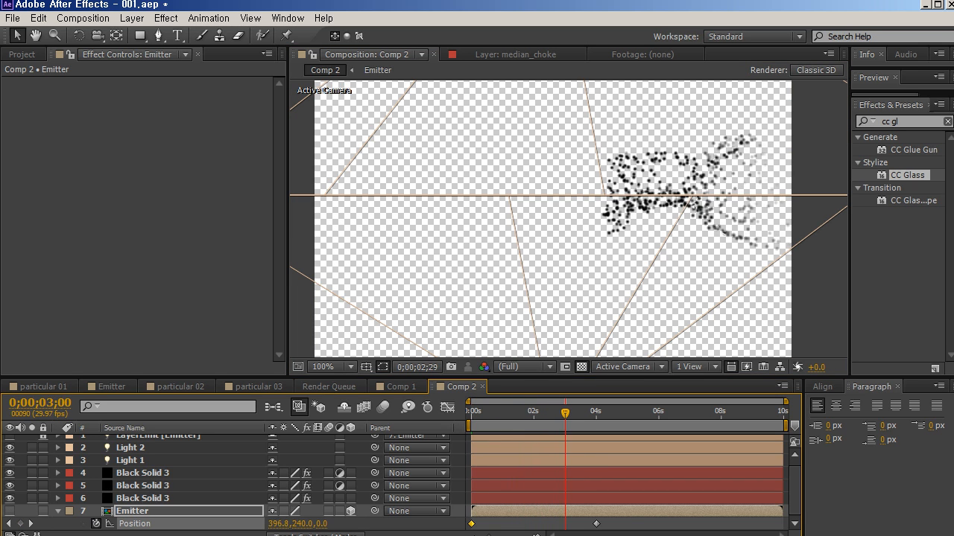
pyautogui.press('space')
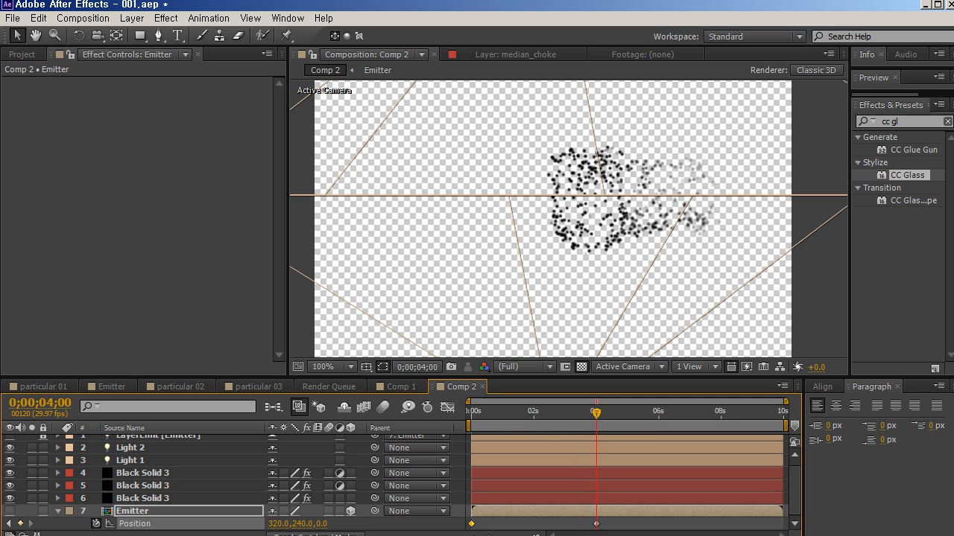
# Turn off the transparency grid, raise the viewer exposure to +9.7 and return to the first frame.
pyautogui.click(164, 238)
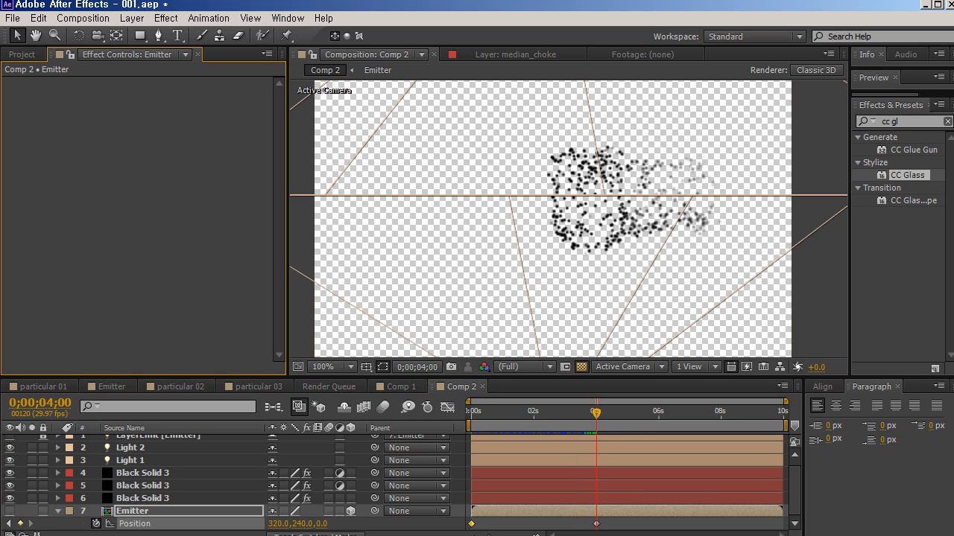
pyautogui.click(582, 367)
pyautogui.click(582, 412)
pyautogui.moveTo(581, 412)
pyautogui.mouseDown()
pyautogui.moveTo(532, 412)
pyautogui.moveTo(566, 412)
pyautogui.mouseUp()
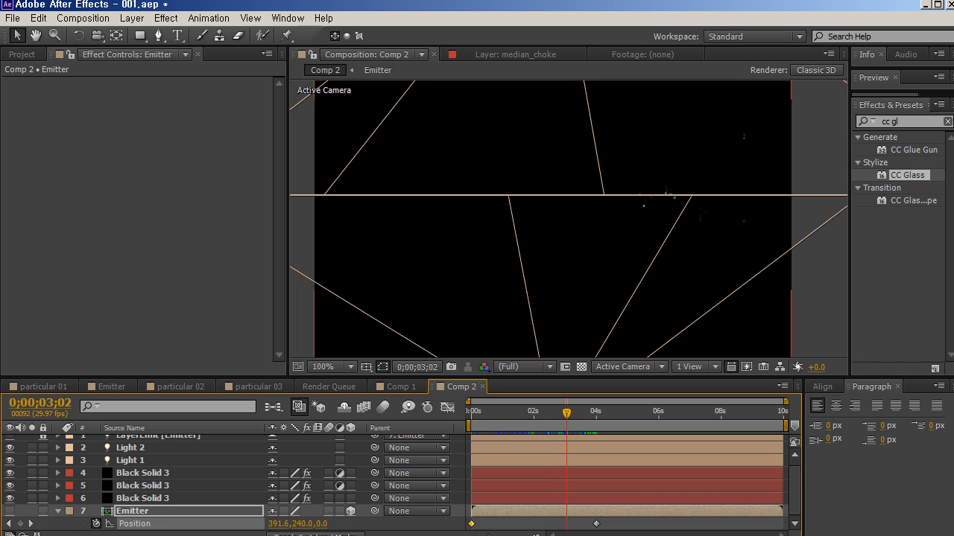
pyautogui.moveTo(816, 367); pyautogui.dragTo(888, 371)
pyautogui.press('Home')
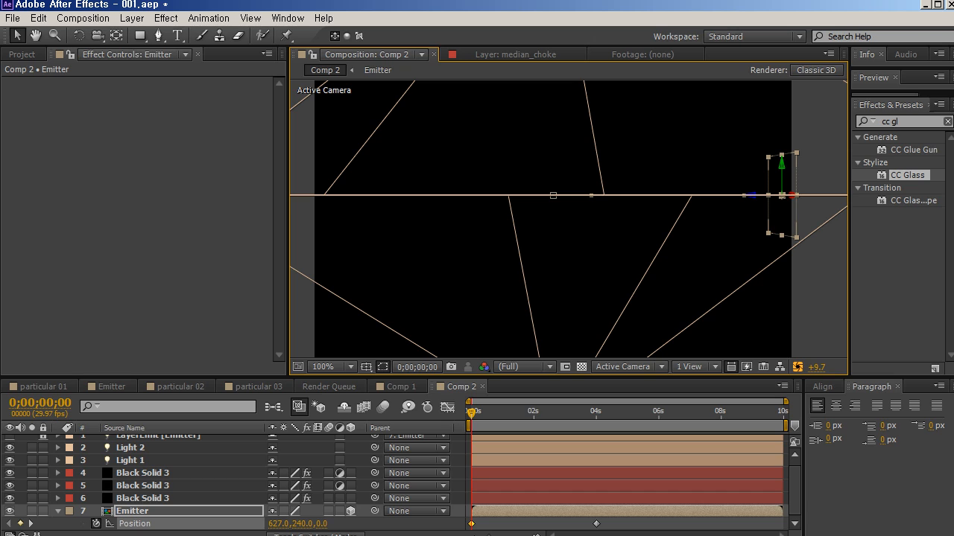
# Set Particular's Particles/sec to 5000 on the bottom Black Solid 3 layer.
pyautogui.click(132, 511)
pyautogui.click(22, 54)
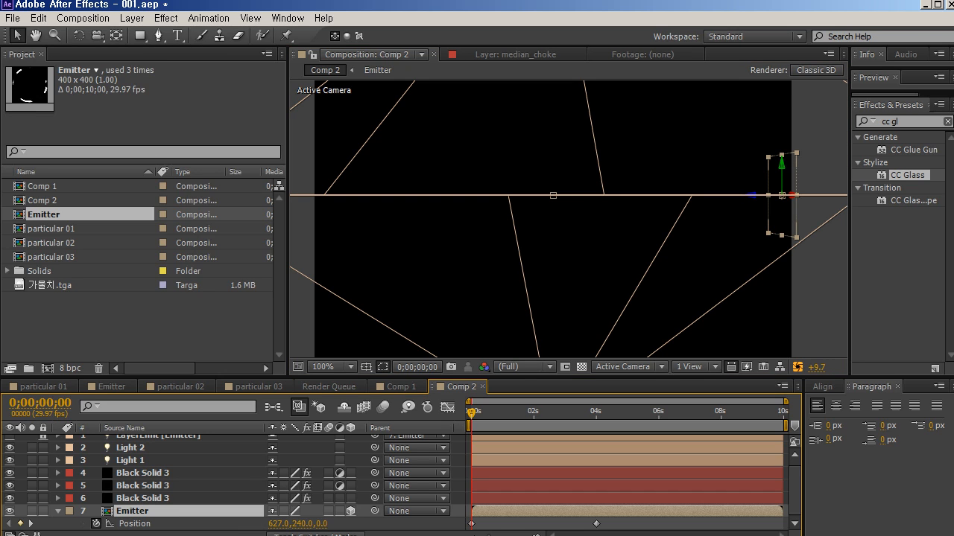
pyautogui.click(127, 54)
pyautogui.click(142, 499)
pyautogui.click(165, 120)
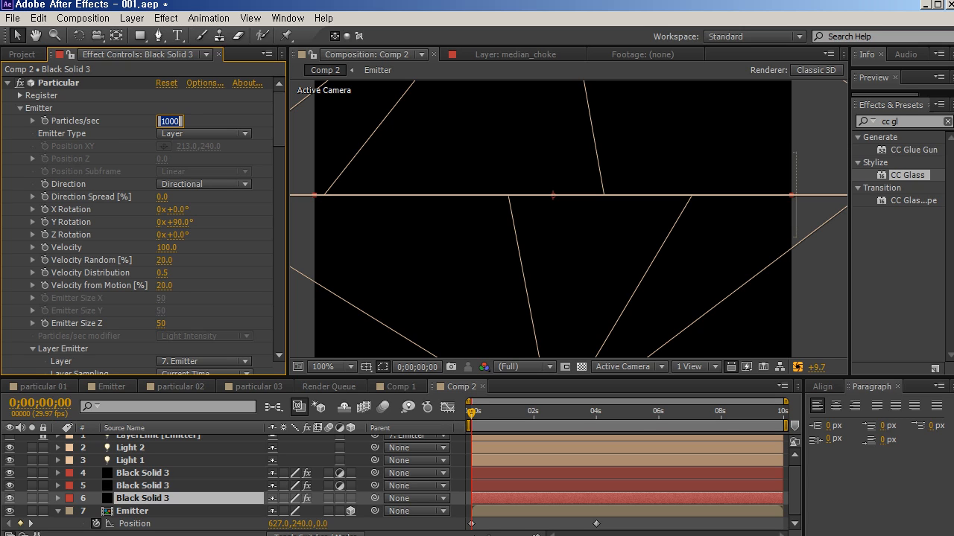
pyautogui.write('5000')
pyautogui.press('Return')
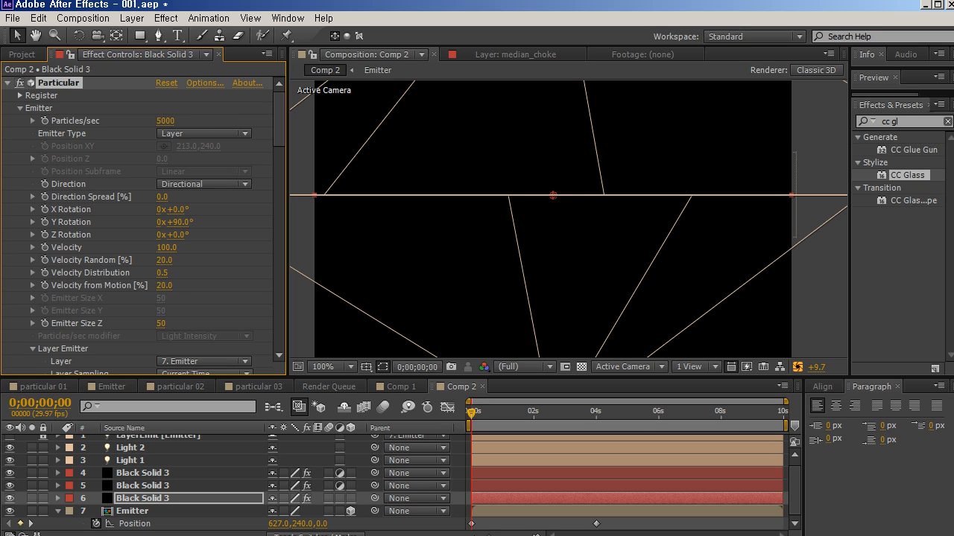
# Preview the denser particle stream against black and against the transparency grid.
pyautogui.press('space')
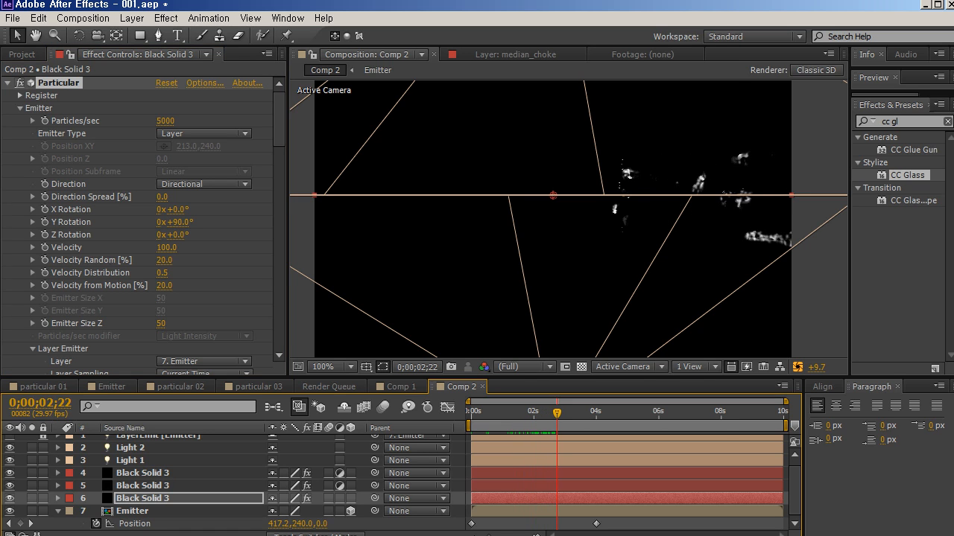
pyautogui.click(581, 367)
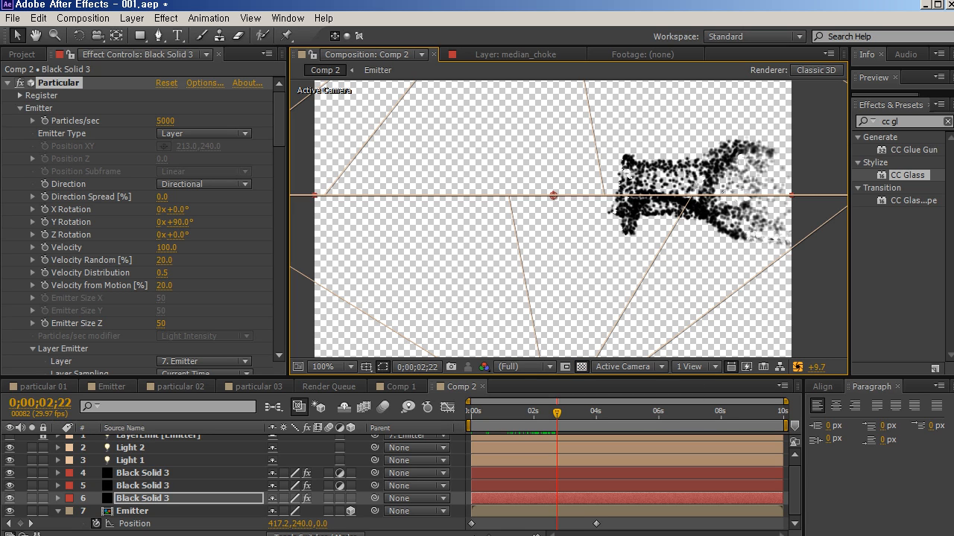
pyautogui.press('space')
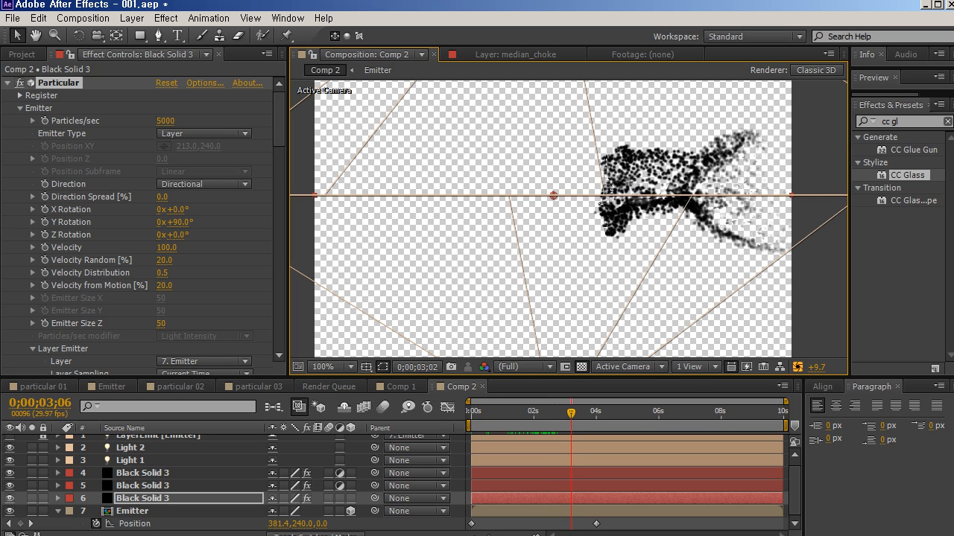
# Set the particle Life to 10 seconds on the bottom Black Solid 3 layer.
pyautogui.scroll(-5, 142, 223)
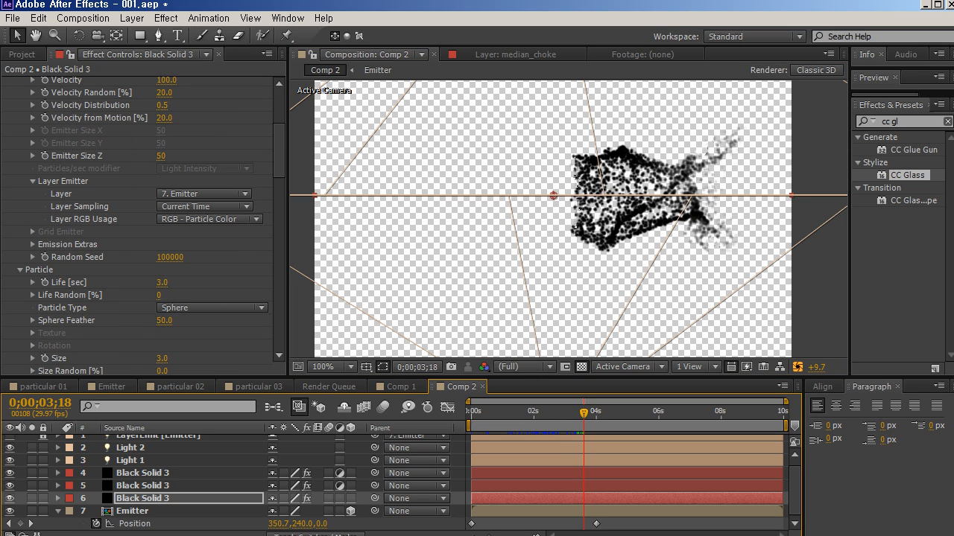
pyautogui.click(162, 284)
pyautogui.write('10')
pyautogui.press('Return')
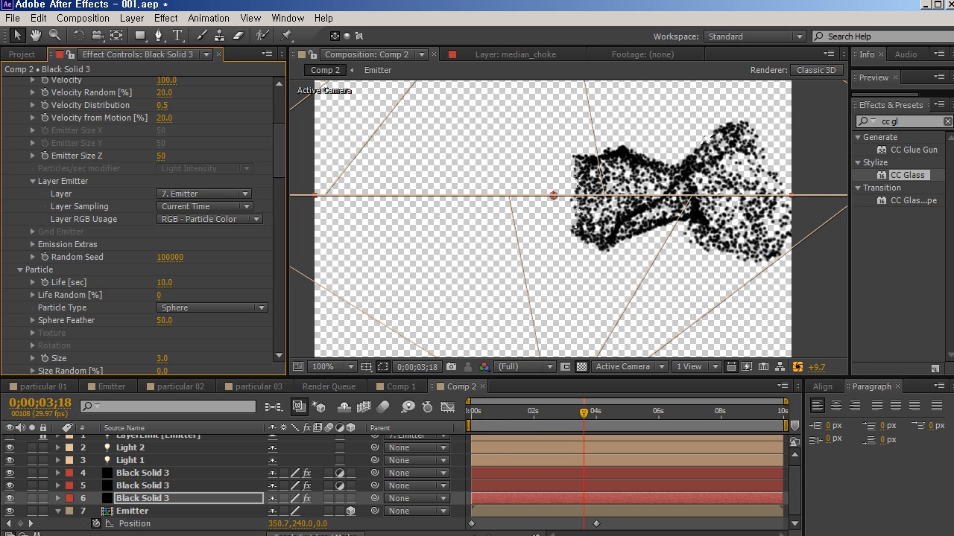
# Preview the longer-lived particles over the transparency grid, and check them again with the grid turned off.
pyautogui.moveTo(501, 412); pyautogui.dragTo(546, 412)
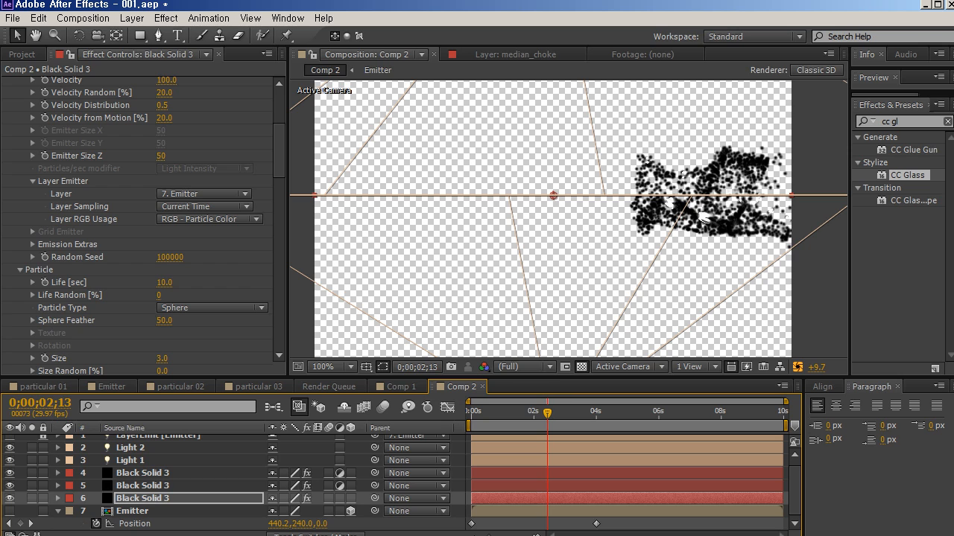
pyautogui.press('space')
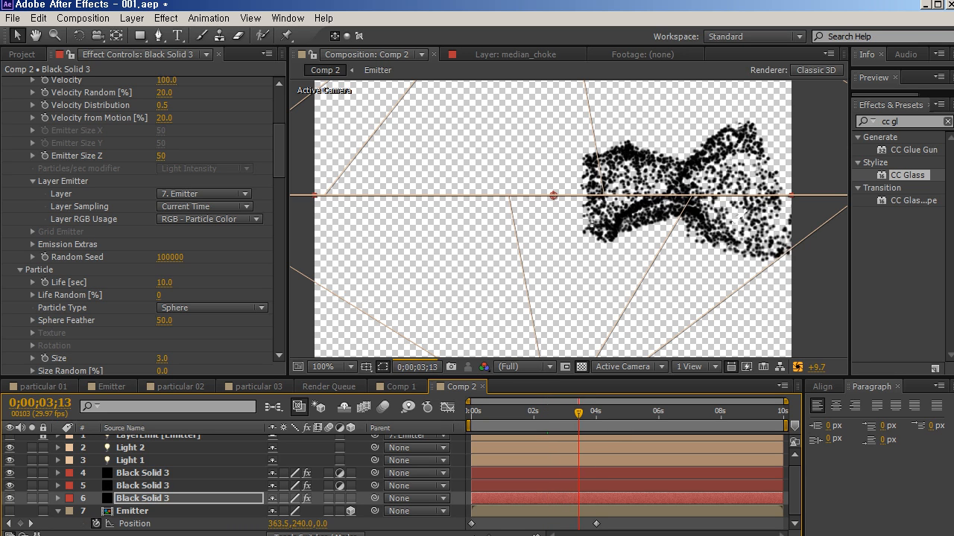
pyautogui.click(581, 367)
pyautogui.click(534, 412)
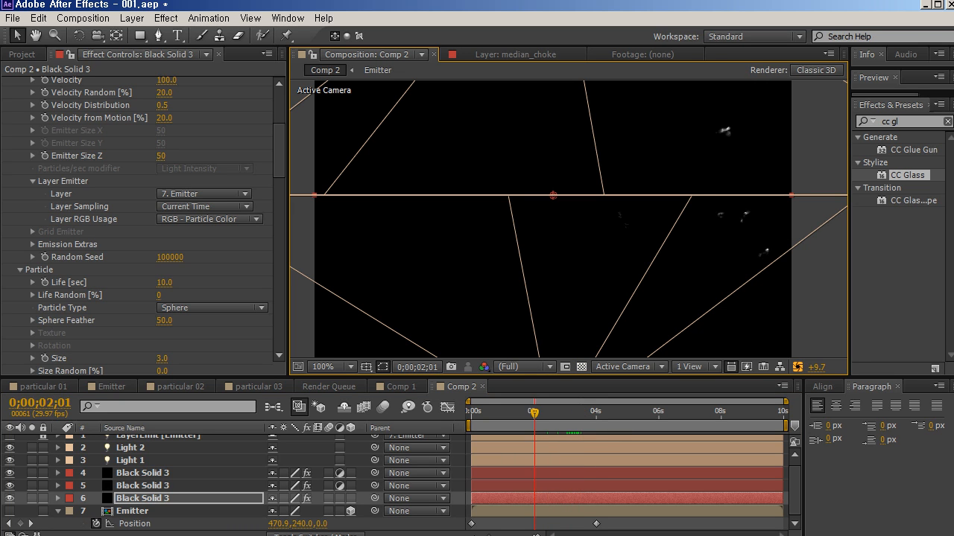
pyautogui.moveTo(535, 412)
pyautogui.mouseDown()
pyautogui.moveTo(522, 412)
pyautogui.moveTo(550, 412)
pyautogui.mouseUp()
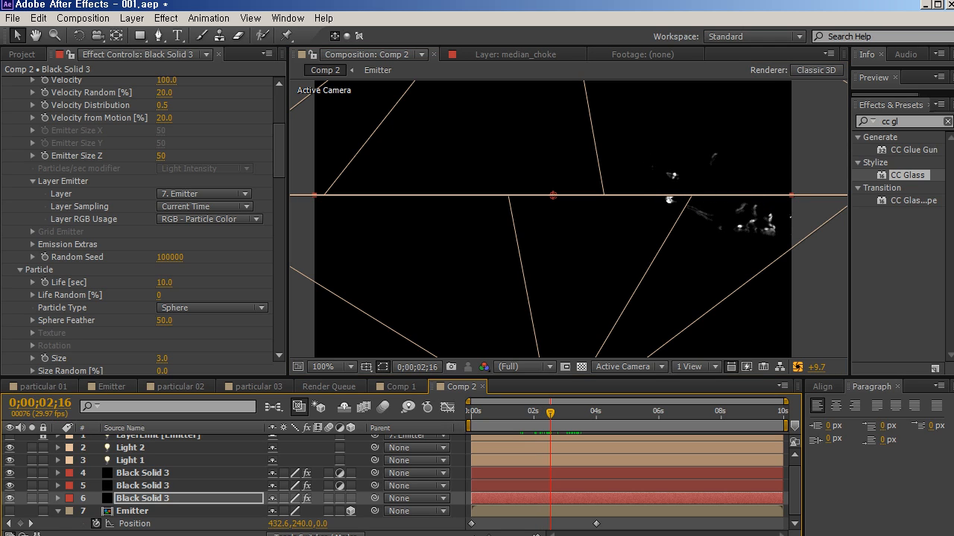
pyautogui.press('space')
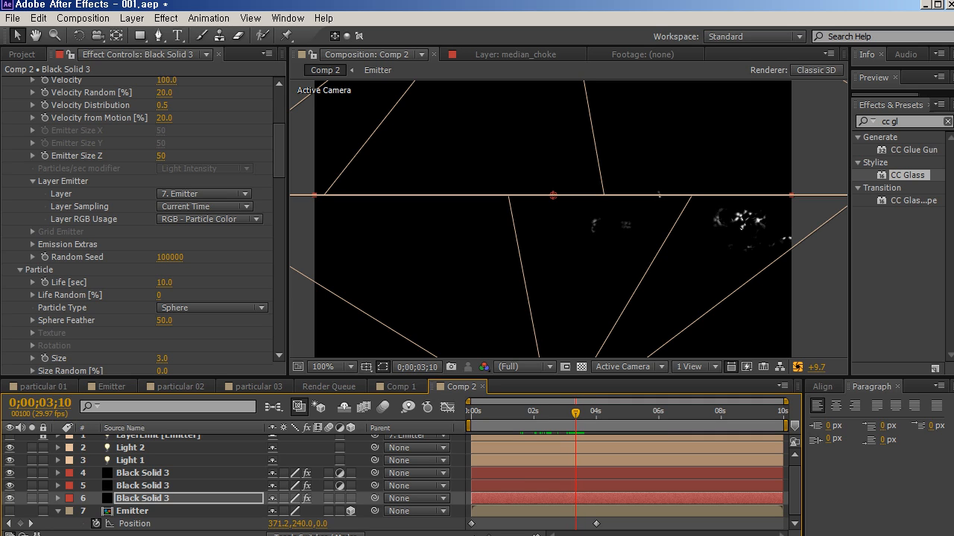
# Show the project's items and open Comp 1 to view the finished fish composite.
pyautogui.click(23, 55)
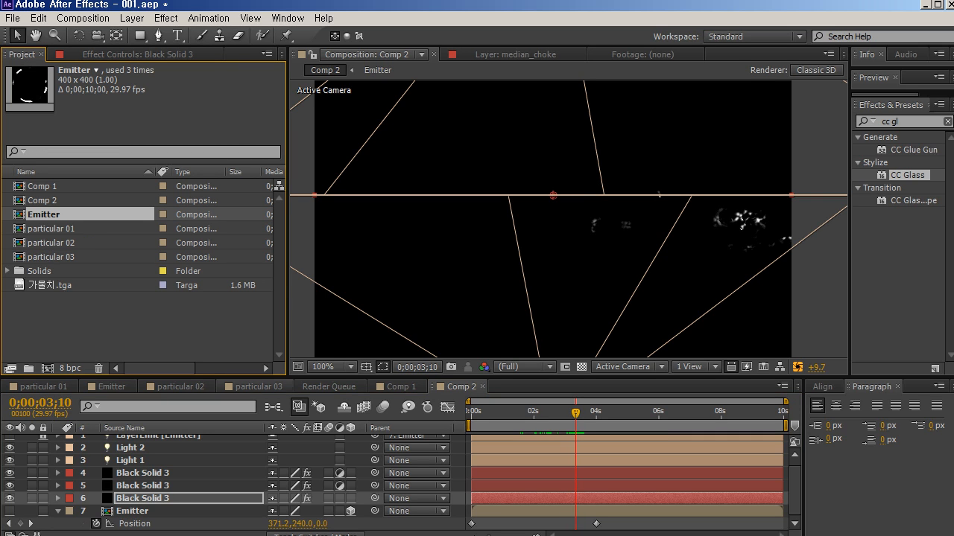
pyautogui.click(400, 387)
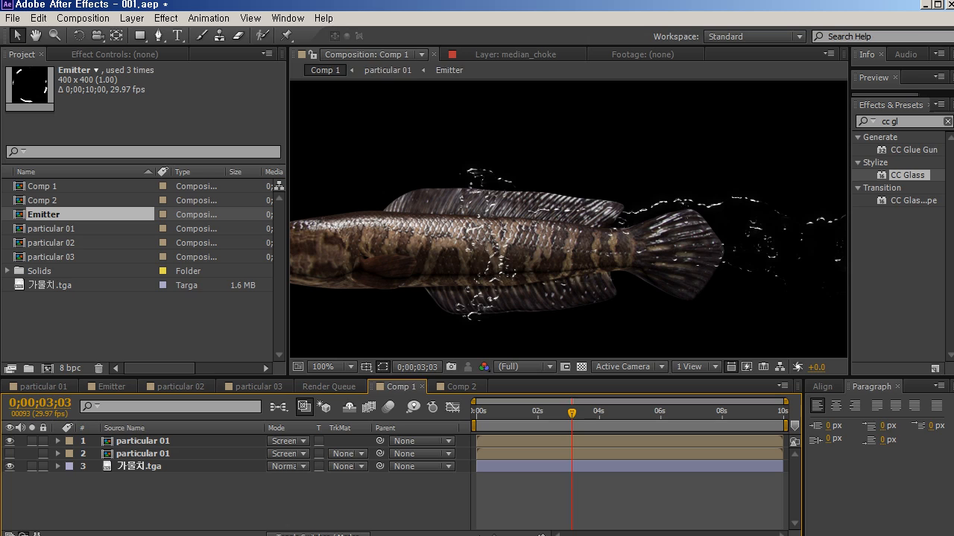
# Place Comp 2 in Comp 1 directly above the fish image layer.
pyautogui.click(42, 187)
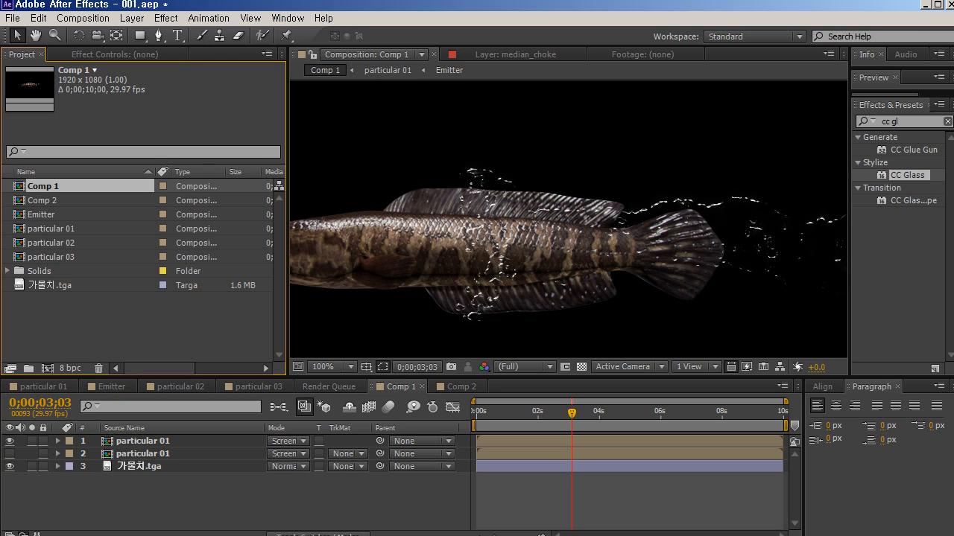
pyautogui.click(42, 201)
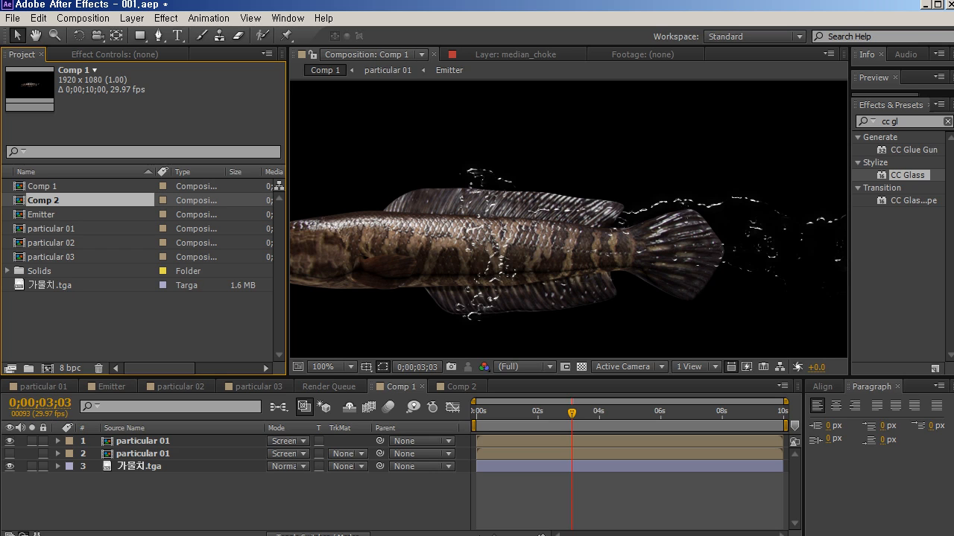
pyautogui.moveTo(141, 459); pyautogui.dragTo(142, 461)
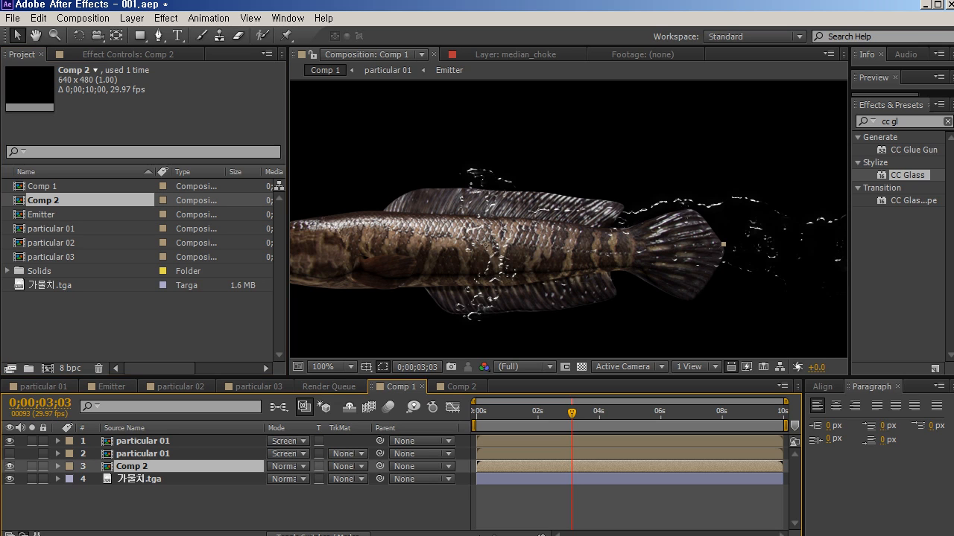
# Set the Comp 2 layer's blending mode to Screen and hide the topmost particular 01 layer.
pyautogui.click(301, 467)
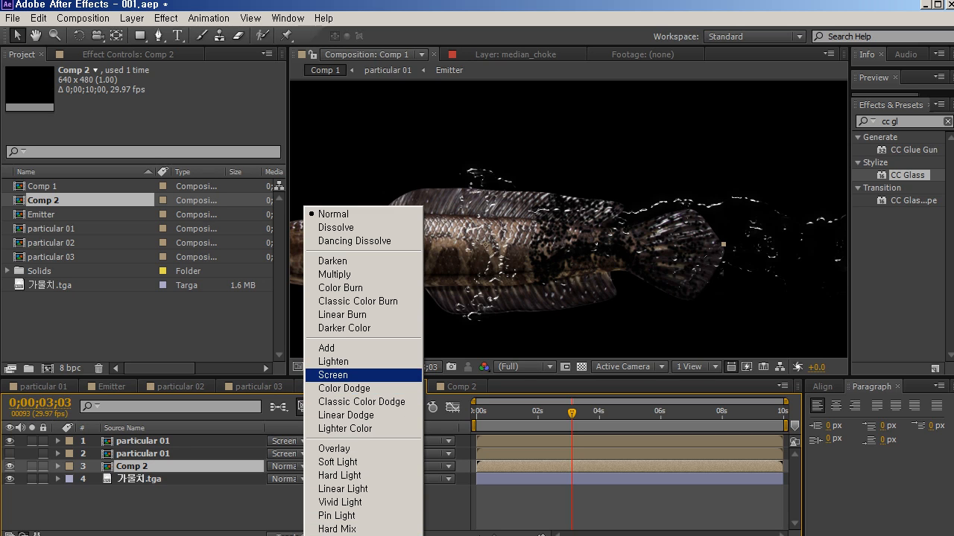
pyautogui.click(343, 375)
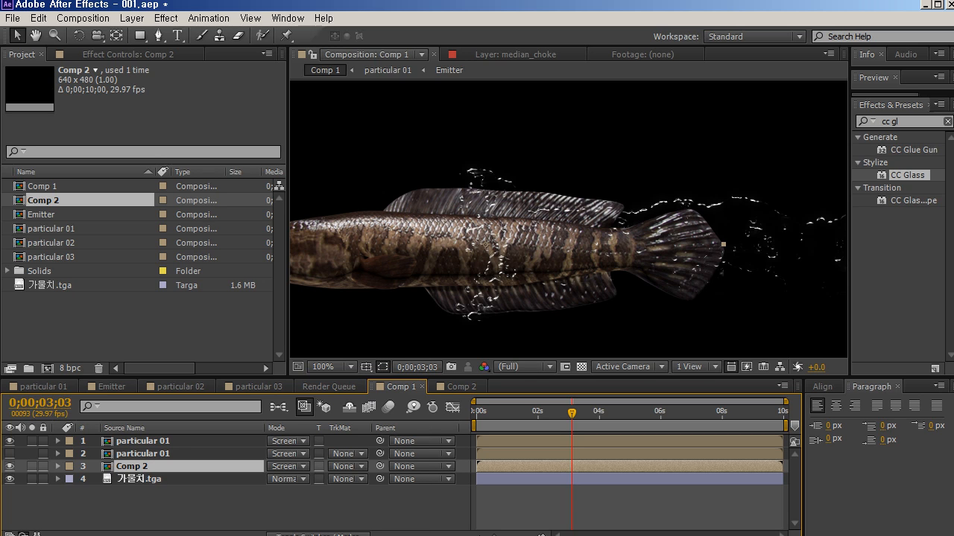
pyautogui.click(10, 441)
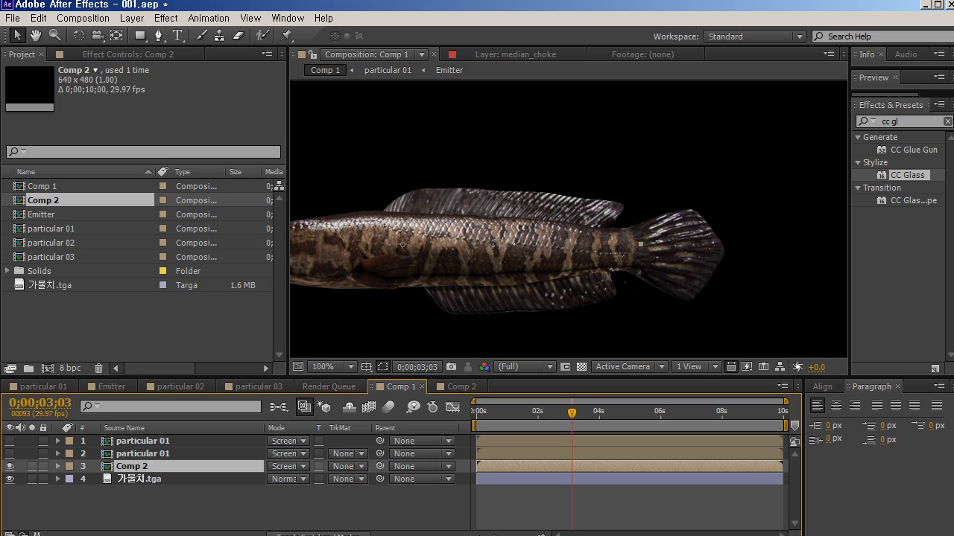
pyautogui.press('Return')
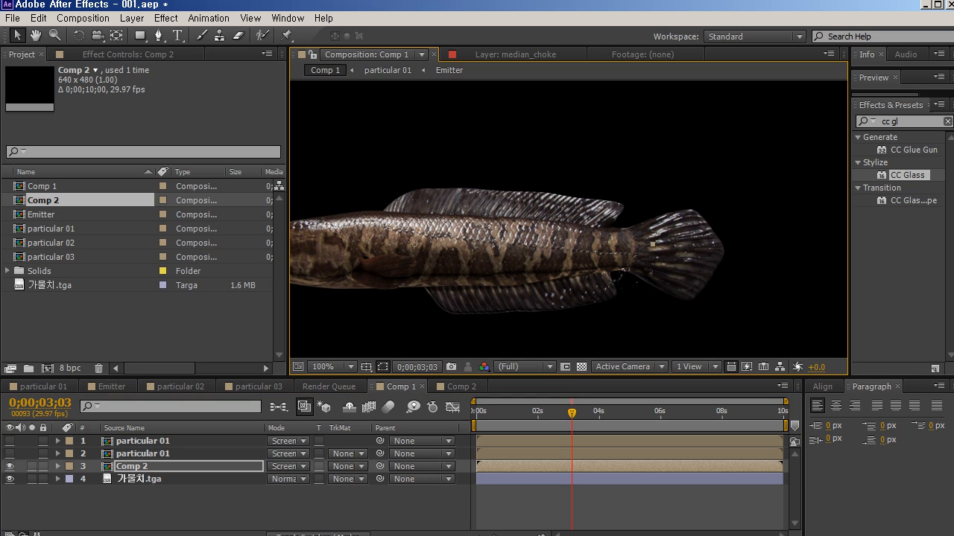
# Apply the Glow effect to the topmost Black Solid 3 layer in Comp 2, after its CC Glass effect.
pyautogui.click(461, 387)
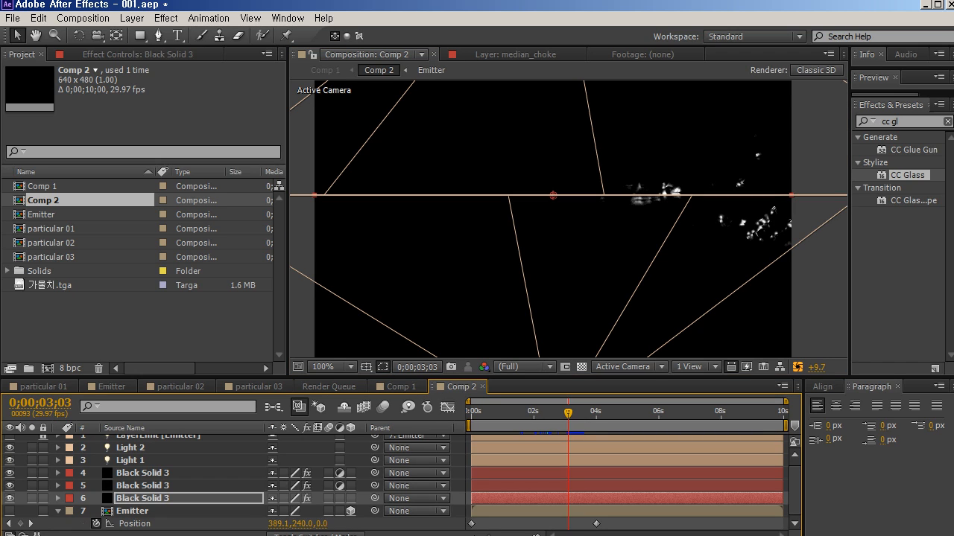
pyautogui.click(130, 461)
pyautogui.click(141, 473)
pyautogui.press('F3')
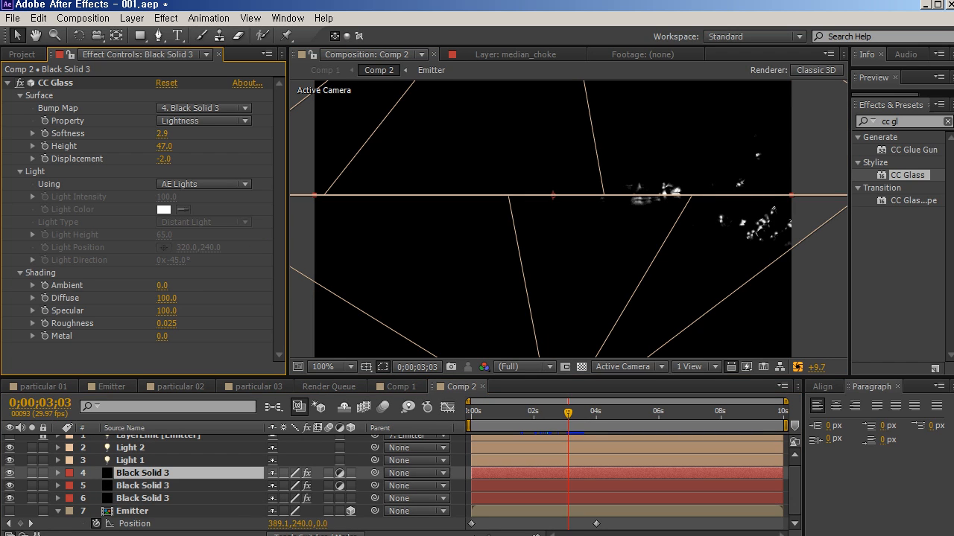
pyautogui.click(883, 121)
pyautogui.write('glow')
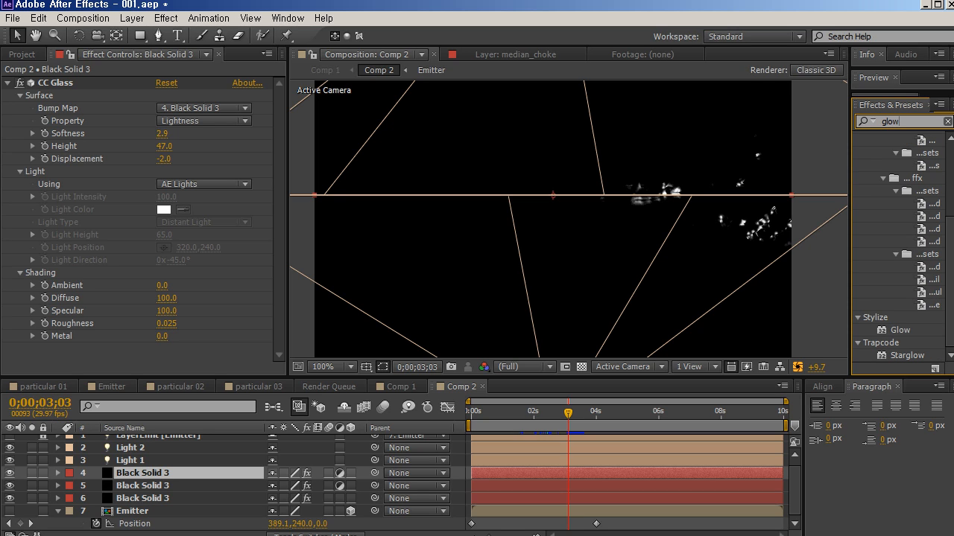
pyautogui.moveTo(900, 331); pyautogui.dragTo(142, 350)
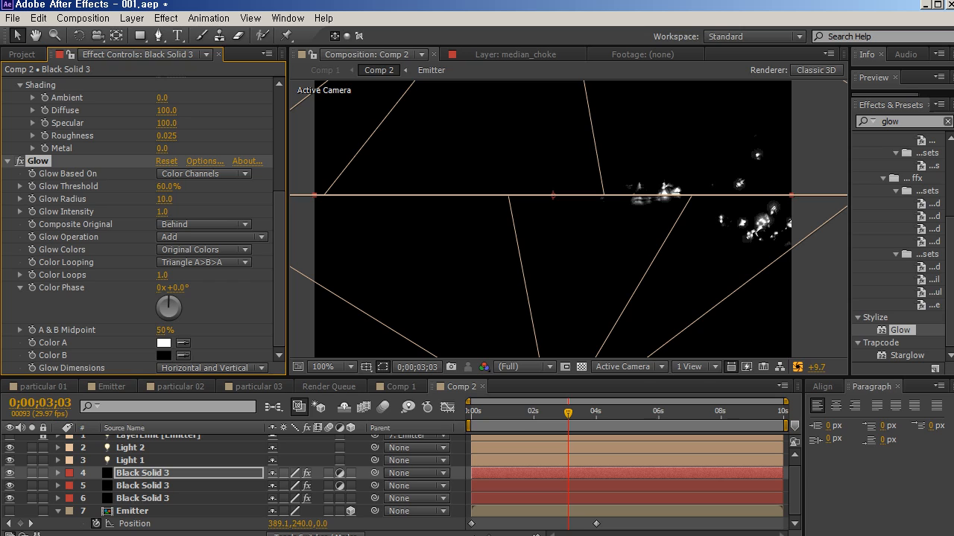
# Try the Glow with a threshold of 59.6%, a radius of 17 and an intensity of 0.7.
pyautogui.moveTo(162, 212); pyautogui.dragTo(160, 212)
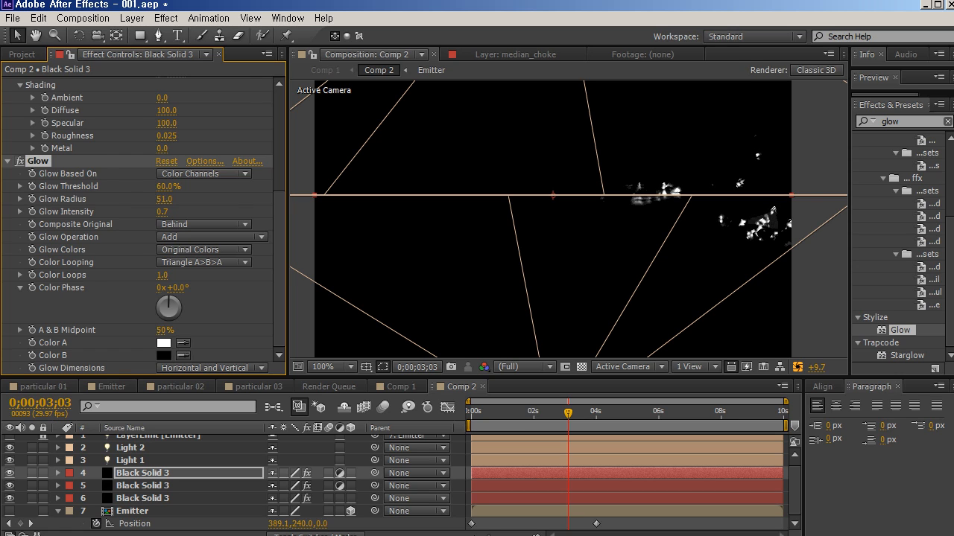
pyautogui.scroll(5, 141, 216)
pyautogui.scroll(-3, 142, 216)
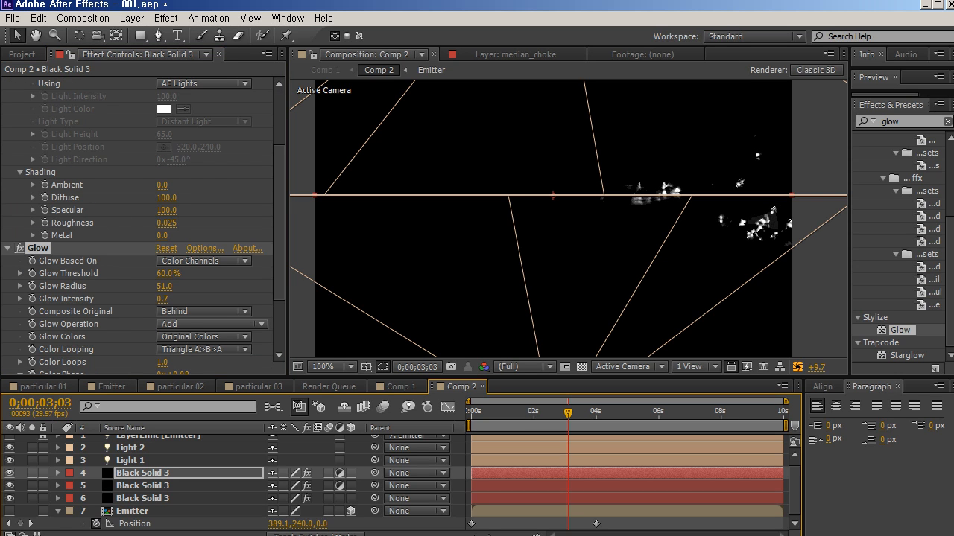
pyautogui.moveTo(168, 274)
pyautogui.mouseDown()
pyautogui.moveTo(177, 273)
pyautogui.moveTo(142, 286)
pyautogui.moveTo(175, 287)
pyautogui.moveTo(172, 273)
pyautogui.mouseUp()
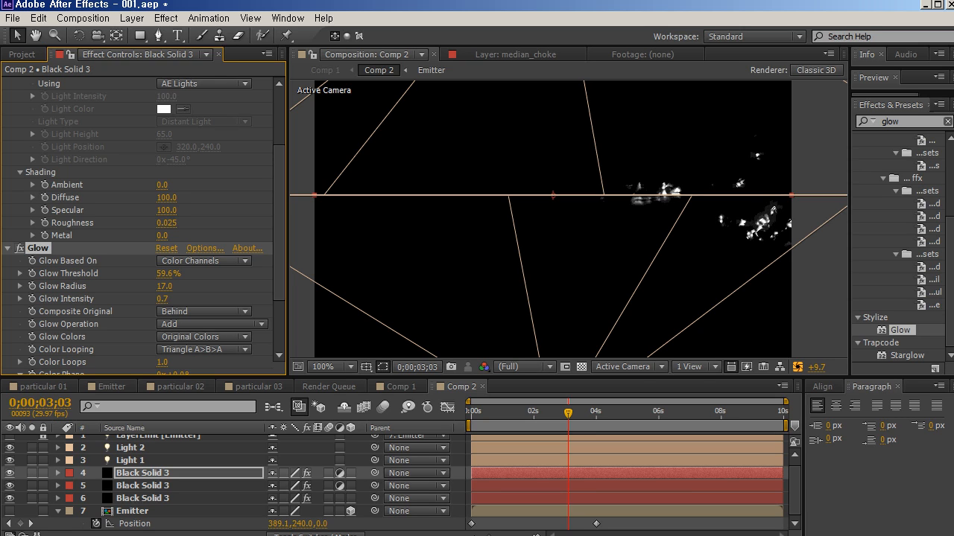
pyautogui.scroll(3, 141, 216)
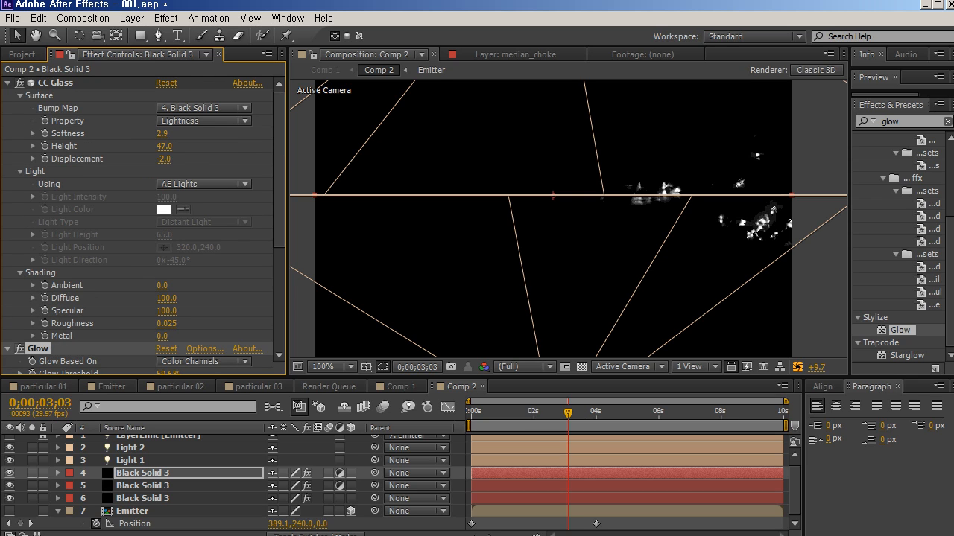
# Reset the viewer exposure to 0 and toggle the Glow effect off and on to compare the particles.
pyautogui.moveTo(817, 367); pyautogui.dragTo(757, 367)
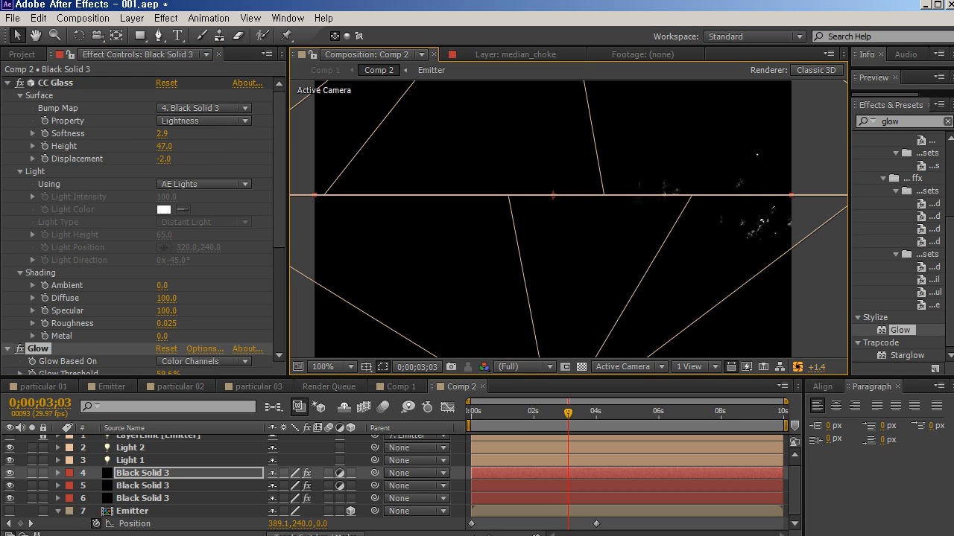
pyautogui.click(798, 368)
pyautogui.scroll(-5, 141, 216)
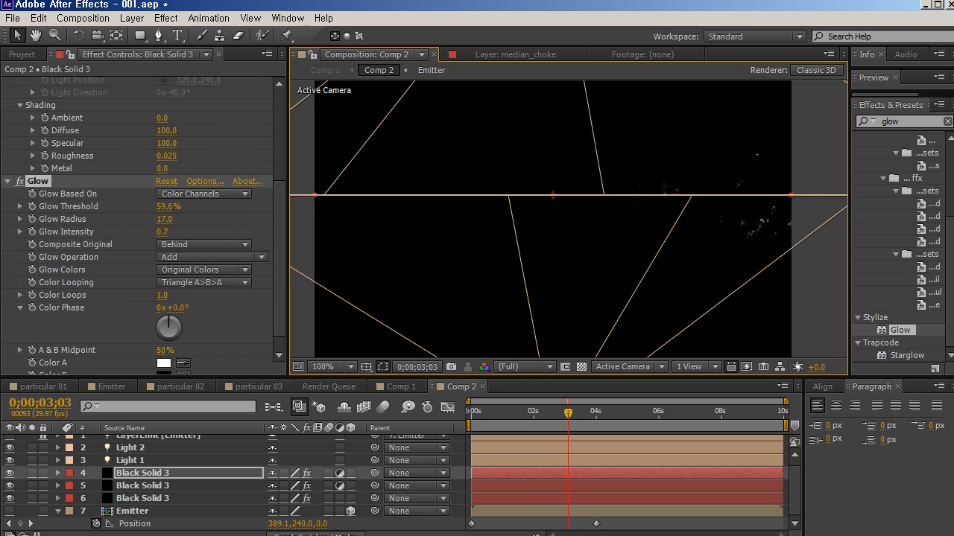
pyautogui.click(20, 181)
pyautogui.click(20, 181)
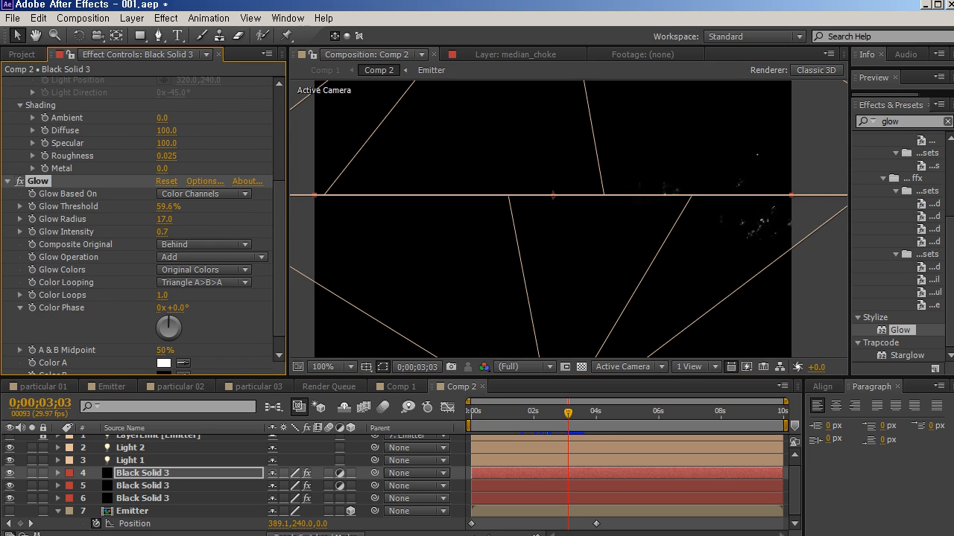
pyautogui.click(20, 181)
pyautogui.click(20, 181)
# Undo the latest Glow adjustments and try a Glow Threshold of 51%.
pyautogui.moveTo(167, 206); pyautogui.dragTo(201, 220)
pyautogui.hotkey('ctrl', 'z')
pyautogui.hotkey('ctrl', 'z')
pyautogui.moveTo(240, 206); pyautogui.dragTo(150, 206)
# Inspect the particles close up and set Glow Threshold to 59.2%, Glow Radius to 15 and Glow Intensity to 0.6.
pyautogui.press('.')
pyautogui.press('space')
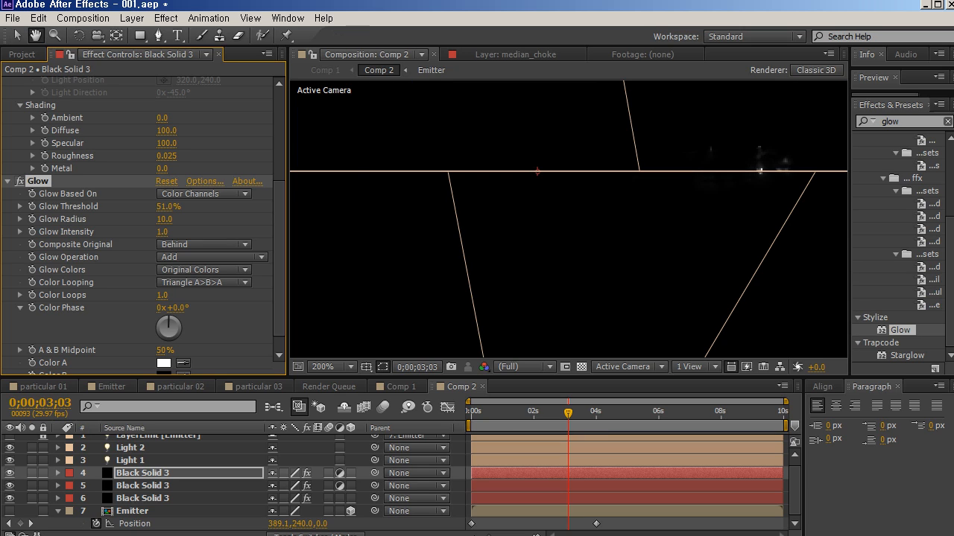
pyautogui.moveTo(708, 202); pyautogui.dragTo(429, 248)
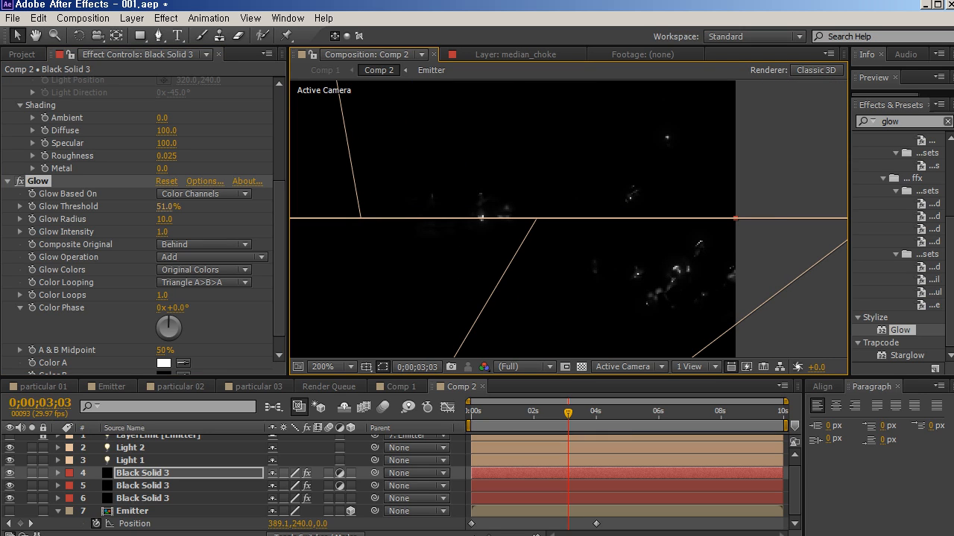
pyautogui.moveTo(163, 206); pyautogui.dragTo(158, 231)
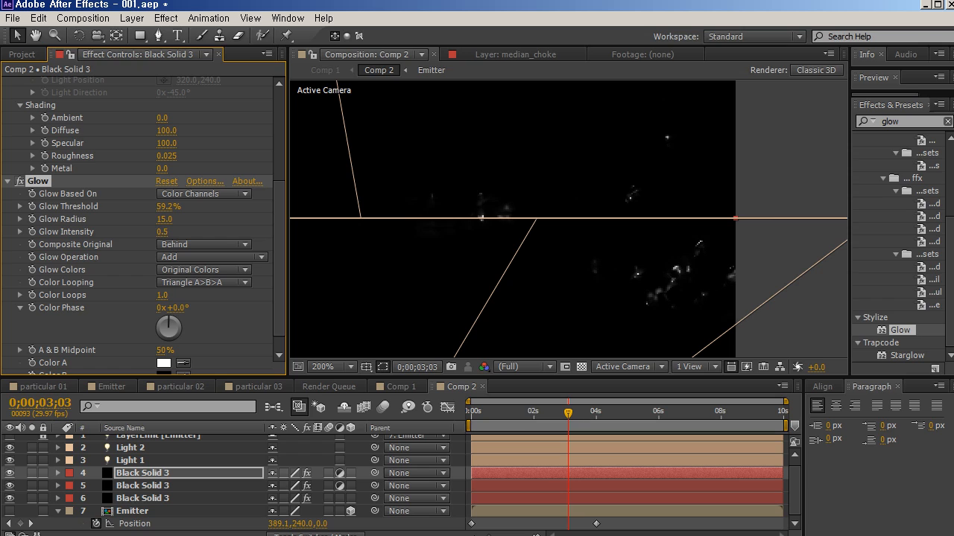
pyautogui.scroll(-1, 568, 219)
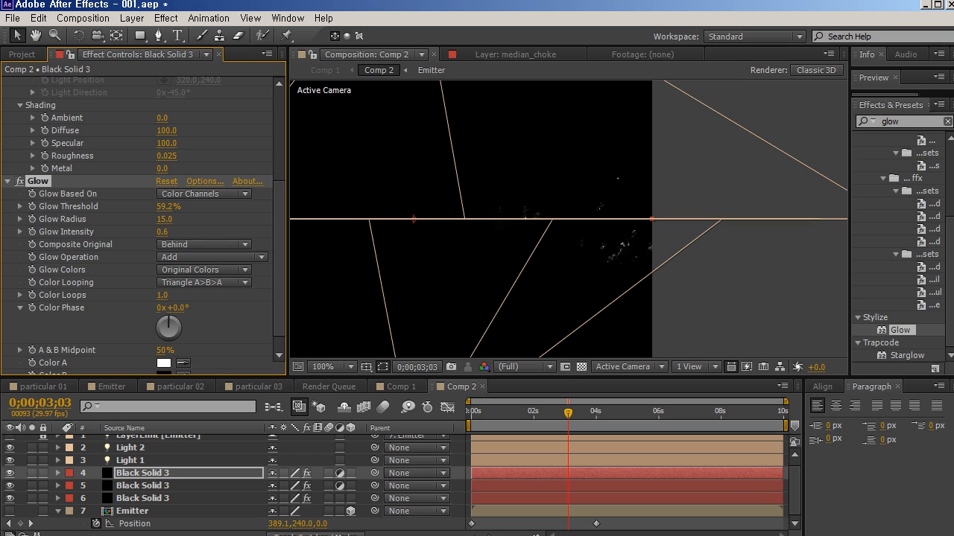
# Examine the glowing particles at 0;00;03;14 and 0;00;03;03 with the viewer exposure raised to 3.7.
pyautogui.moveTo(567, 412)
pyautogui.mouseDown()
pyautogui.moveTo(532, 412)
pyautogui.moveTo(578, 412)
pyautogui.mouseUp()
pyautogui.moveTo(817, 367); pyautogui.dragTo(821, 367)
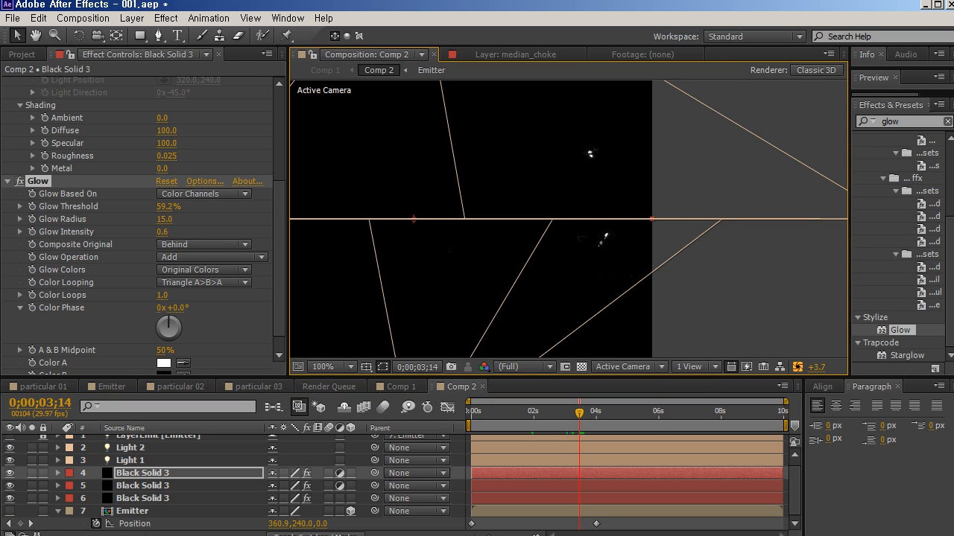
pyautogui.scroll(-1, 569, 219)
pyautogui.moveTo(579, 412)
pyautogui.mouseDown()
pyautogui.moveTo(496, 412)
pyautogui.moveTo(568, 412)
pyautogui.mouseUp()
pyautogui.scroll(1, 569, 219)
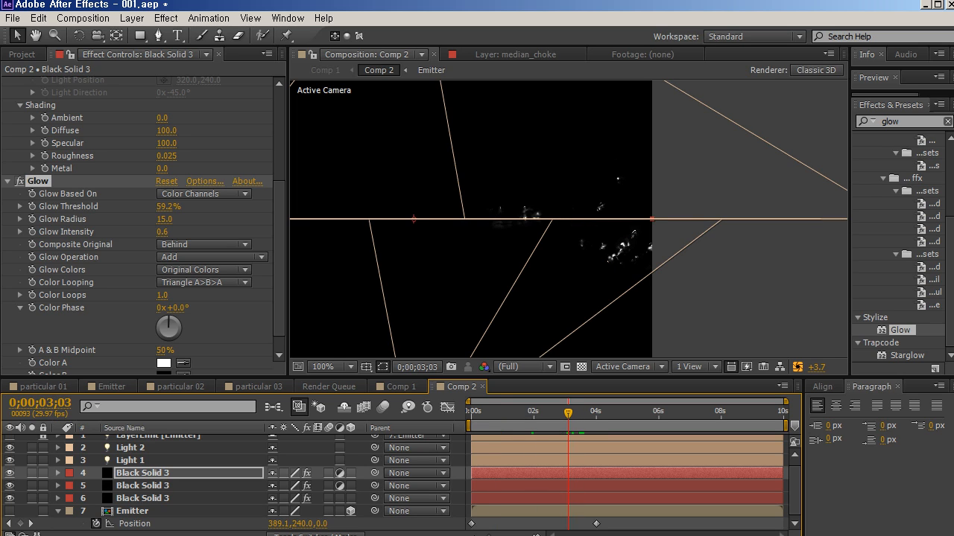
pyautogui.press('space')
pyautogui.moveTo(568, 219); pyautogui.dragTo(635, 236)
# Set the CC Glass Softness to 1.2 and Height to 73, with the viewer exposure reset to 0.
pyautogui.scroll(5, 142, 223)
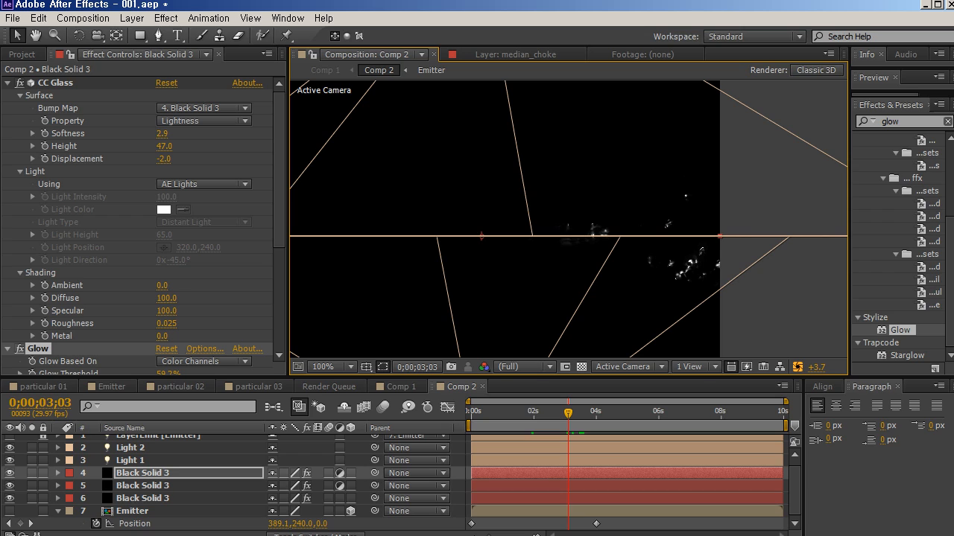
pyautogui.moveTo(162, 133)
pyautogui.mouseDown()
pyautogui.moveTo(138, 134)
pyautogui.moveTo(148, 133)
pyautogui.mouseUp()
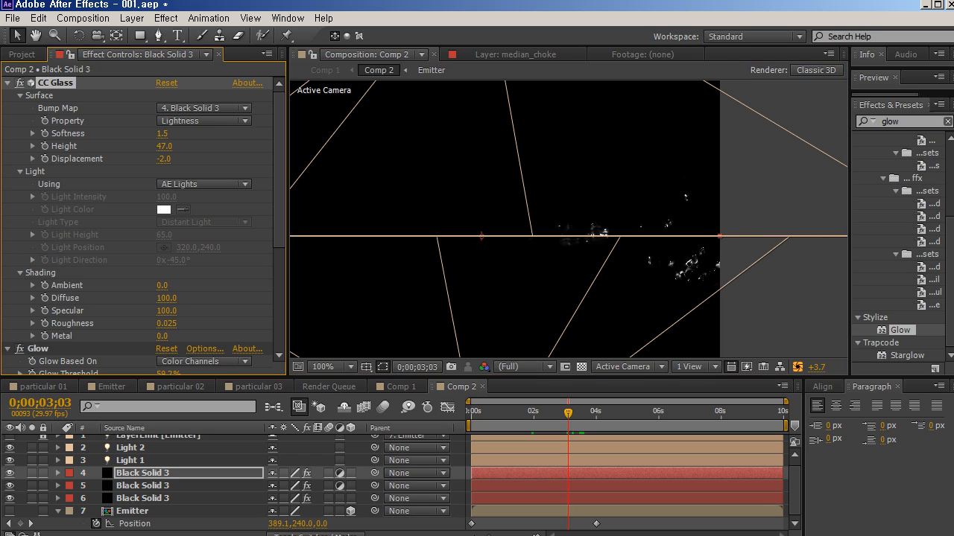
pyautogui.click(797, 368)
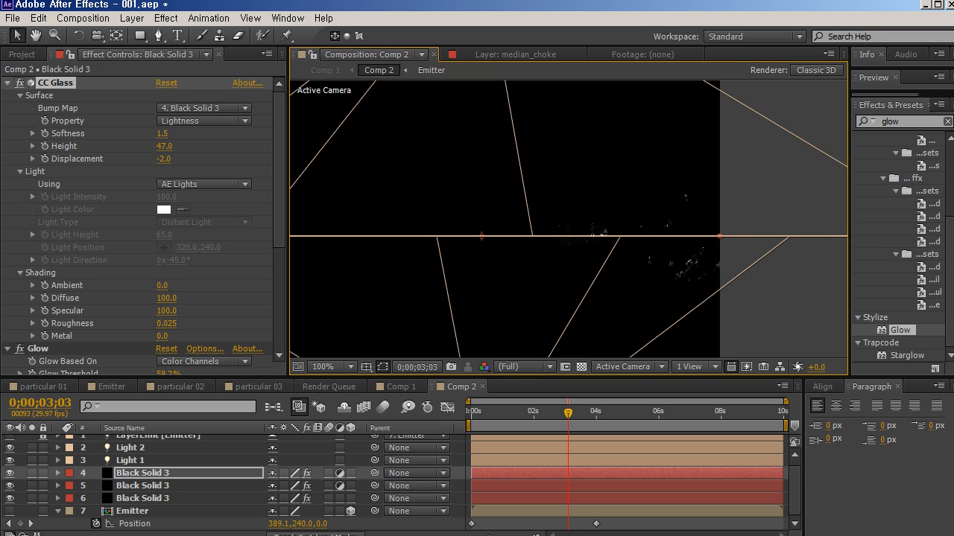
pyautogui.moveTo(161, 134)
pyautogui.mouseDown()
pyautogui.moveTo(171, 146)
pyautogui.moveTo(192, 146)
pyautogui.moveTo(161, 146)
pyautogui.mouseUp()
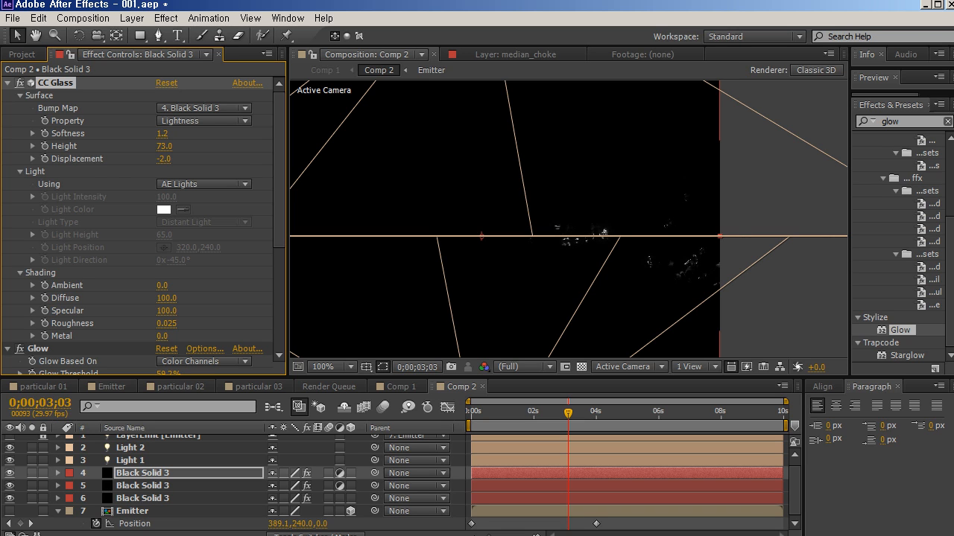
# On the bottom Black Solid 3 layer, set the Particular Shadowlet Opacity to 86 and Adjust Size to 83.
pyautogui.click(143, 499)
pyautogui.scroll(-10, 141, 224)
pyautogui.scroll(-15, 142, 224)
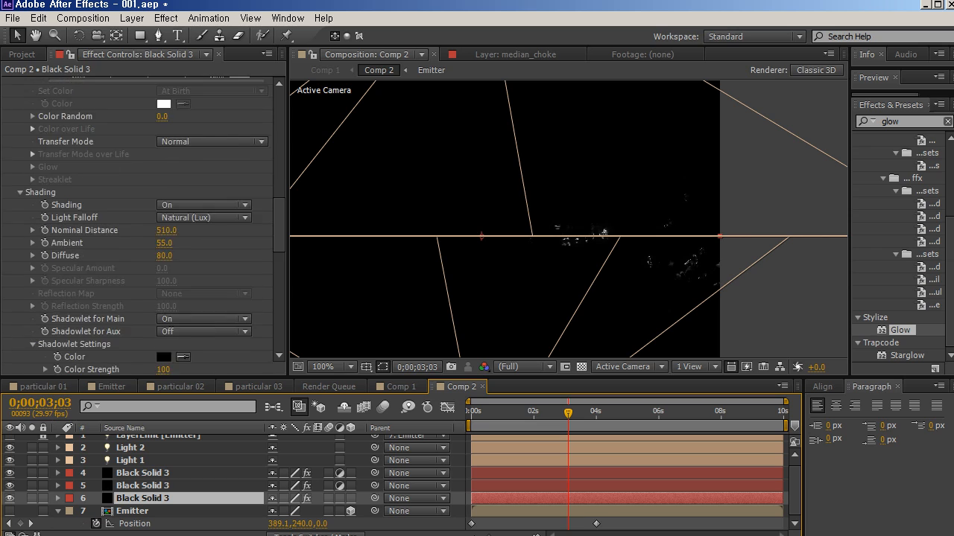
pyautogui.scroll(-3, 142, 224)
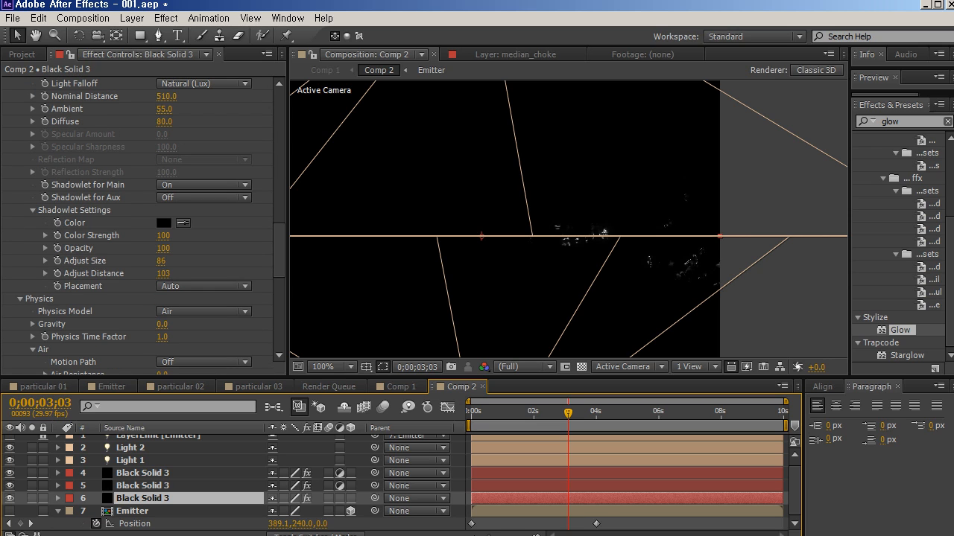
pyautogui.moveTo(161, 260)
pyautogui.mouseDown()
pyautogui.moveTo(203, 260)
pyautogui.moveTo(149, 261)
pyautogui.moveTo(156, 248)
pyautogui.mouseUp()
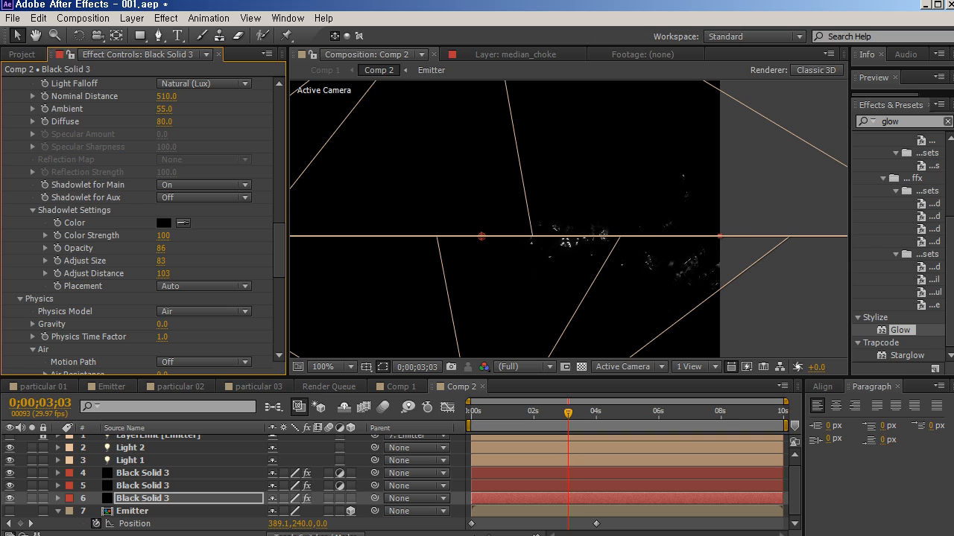
pyautogui.press('h')
pyautogui.moveTo(564, 241); pyautogui.dragTo(602, 243)
pyautogui.press('v')
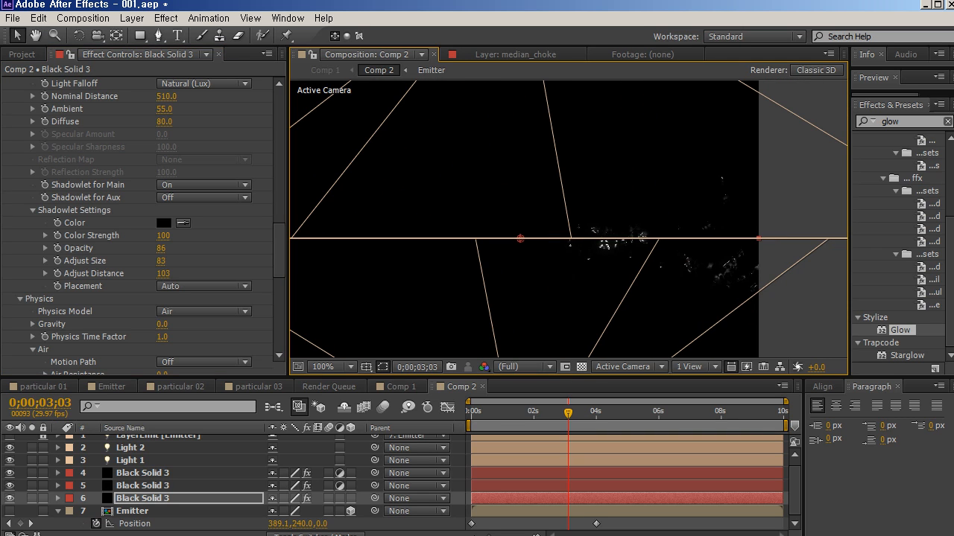
# Return to Comp 1 and scale the fish image layer down to 11%.
pyautogui.click(402, 386)
pyautogui.press('F2')
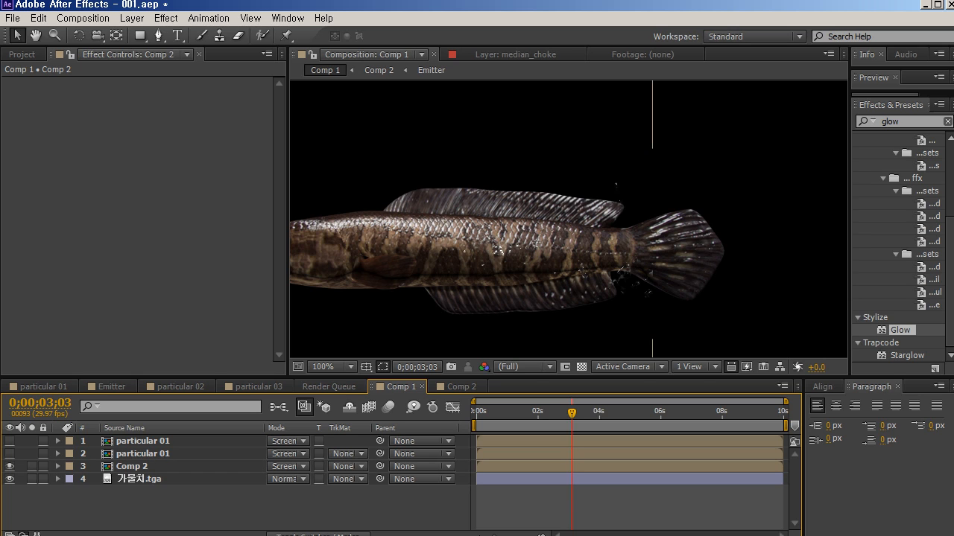
pyautogui.click(133, 467)
pyautogui.scroll(-1, 663, 238)
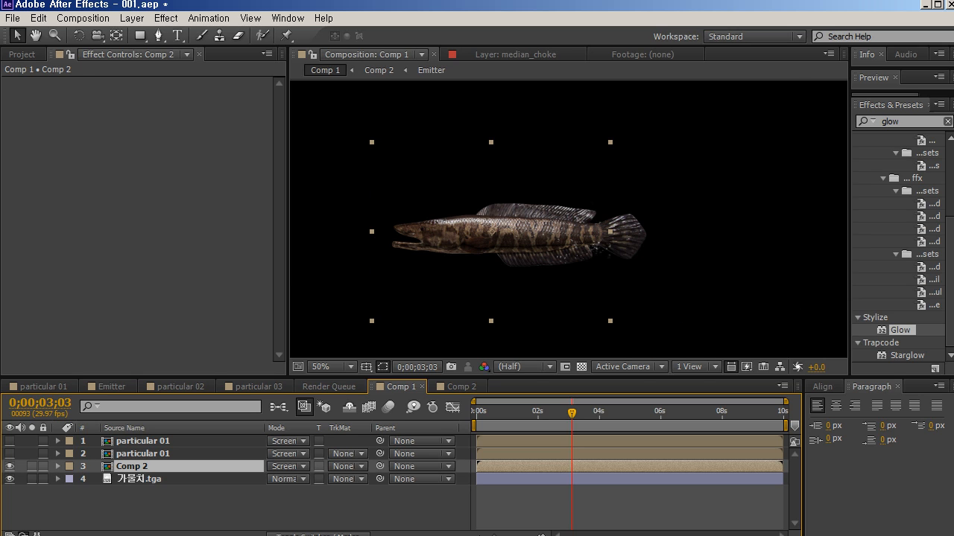
pyautogui.click(571, 480)
pyautogui.press('s')
pyautogui.moveTo(288, 492); pyautogui.dragTo(264, 492)
pyautogui.scroll(1, 569, 219)
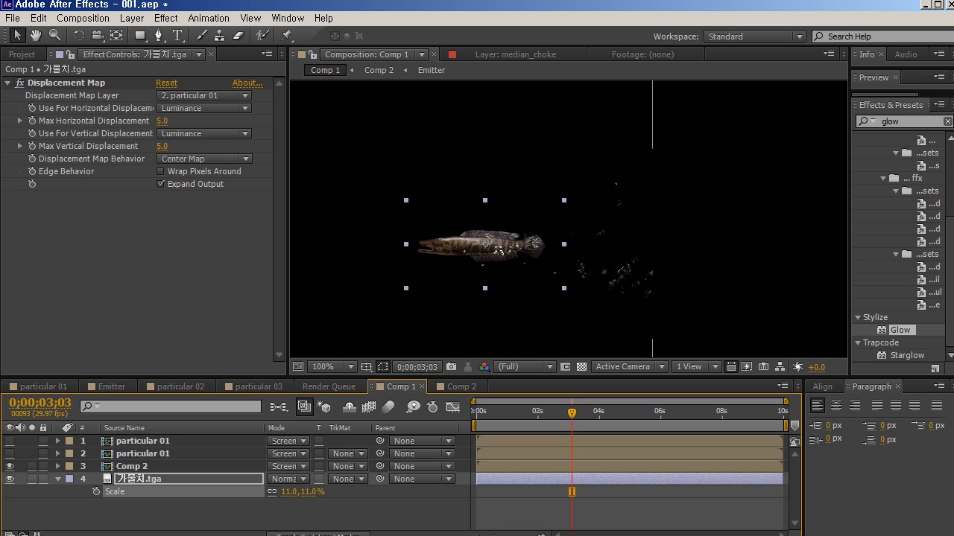
# Scale the fish image layer up to 18% and check it against the particles at 0;00;01;28.
pyautogui.moveTo(521, 283)
pyautogui.mouseDown()
pyautogui.moveTo(548, 217)
pyautogui.moveTo(537, 288)
pyautogui.mouseUp()
pyautogui.scroll(1, 548, 217)
pyautogui.press('v')
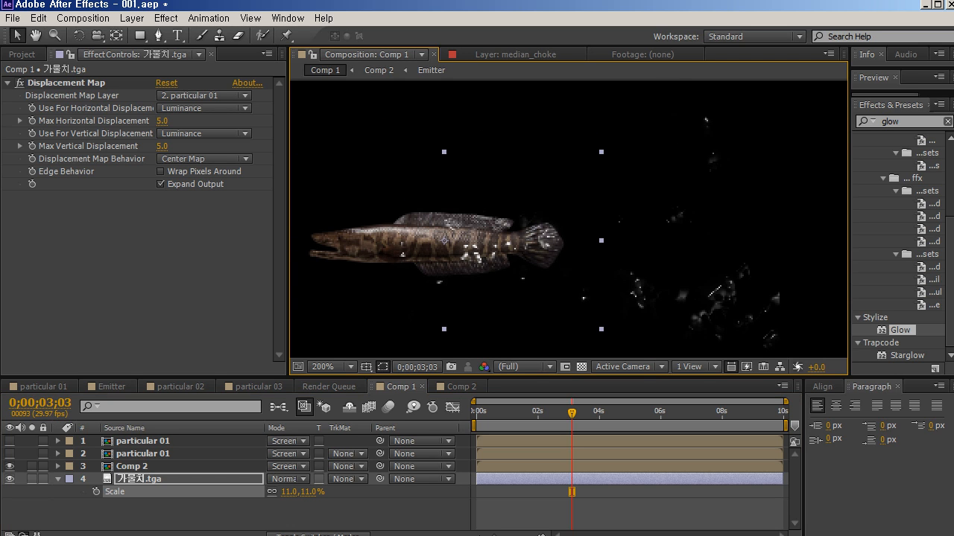
pyautogui.moveTo(288, 492); pyautogui.dragTo(294, 491)
pyautogui.scroll(-1, 506, 230)
pyautogui.moveTo(499, 233); pyautogui.dragTo(468, 232)
pyautogui.moveTo(521, 412)
pyautogui.mouseDown()
pyautogui.moveTo(508, 412)
pyautogui.moveTo(537, 412)
pyautogui.mouseUp()
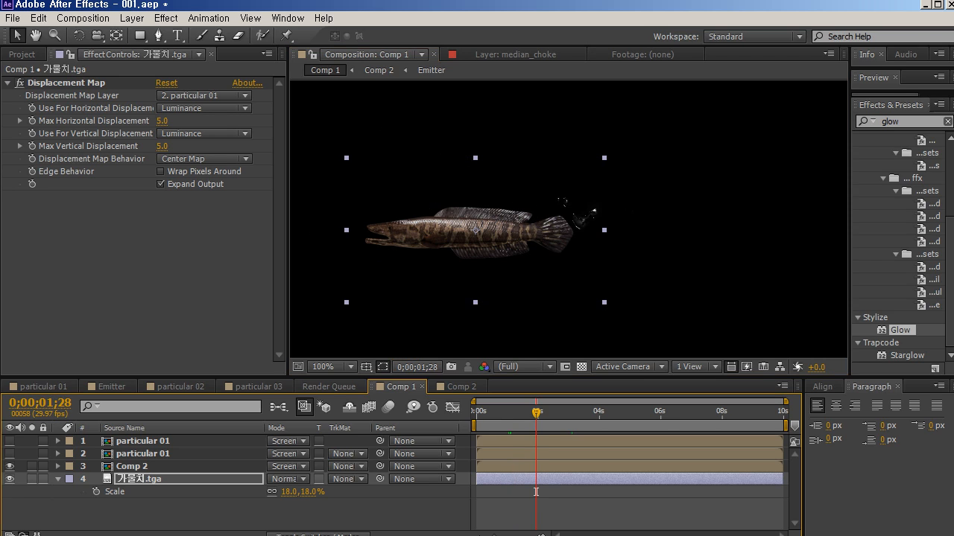
# Hide the fish image layer and examine the Comp 2 particles alone between 0;00;01;19 and 0;00;03;02.
pyautogui.click(10, 466)
pyautogui.click(9, 479)
pyautogui.click(9, 467)
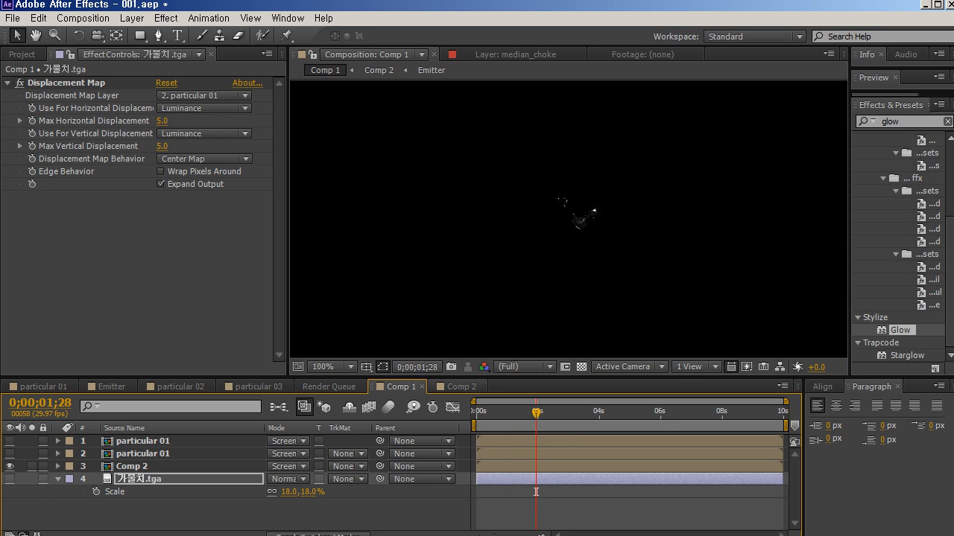
pyautogui.click(505, 412)
pyautogui.click(553, 412)
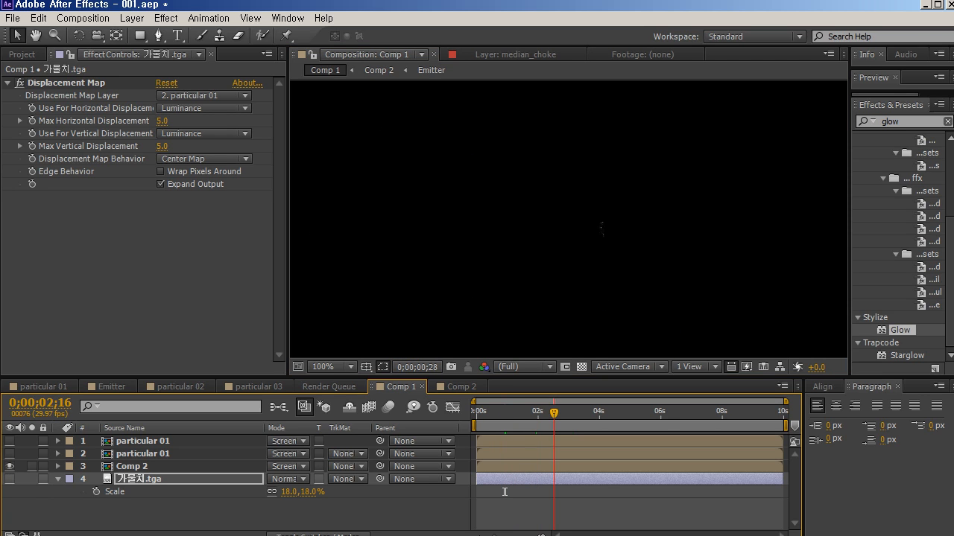
pyautogui.moveTo(505, 492); pyautogui.dragTo(570, 491)
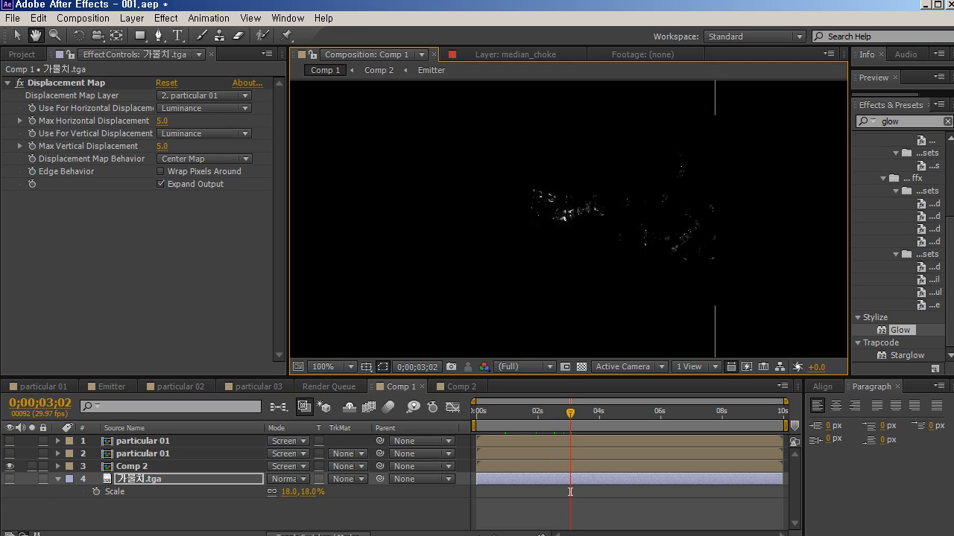
pyautogui.press(',')
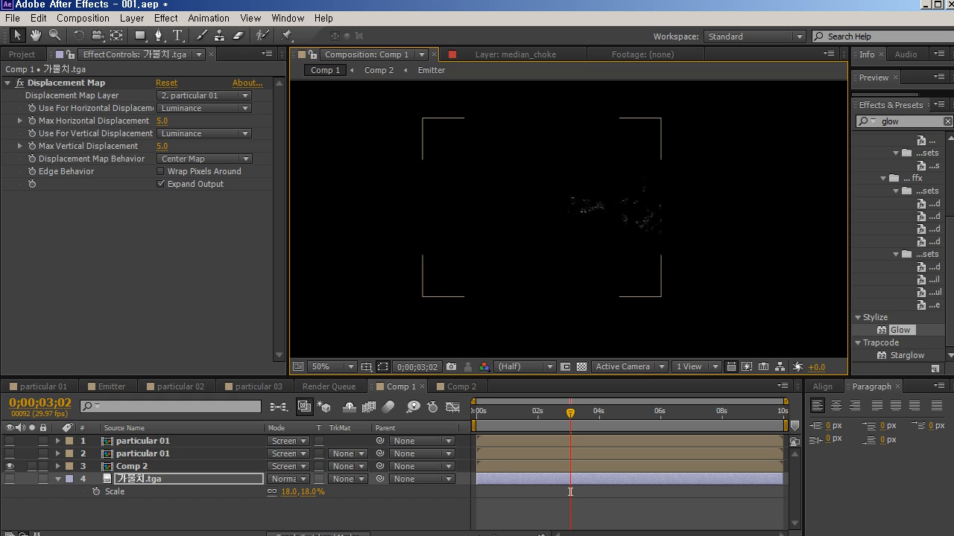
pyautogui.press('.')
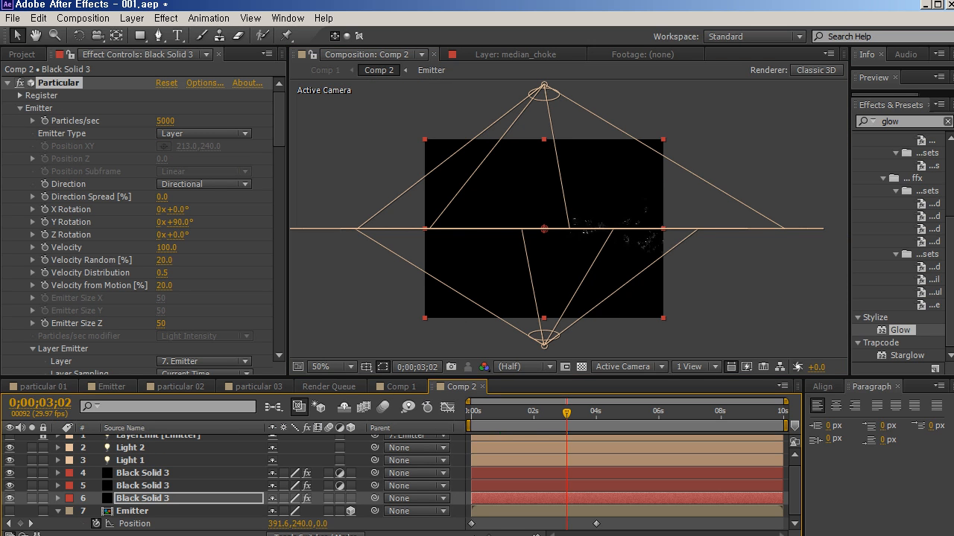
pyautogui.click(400, 386)
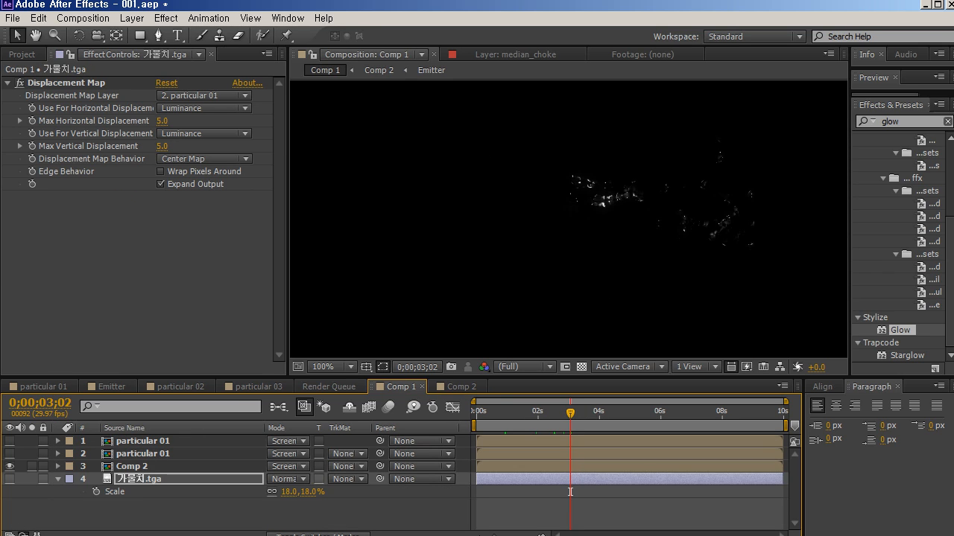
pyautogui.click(570, 492)
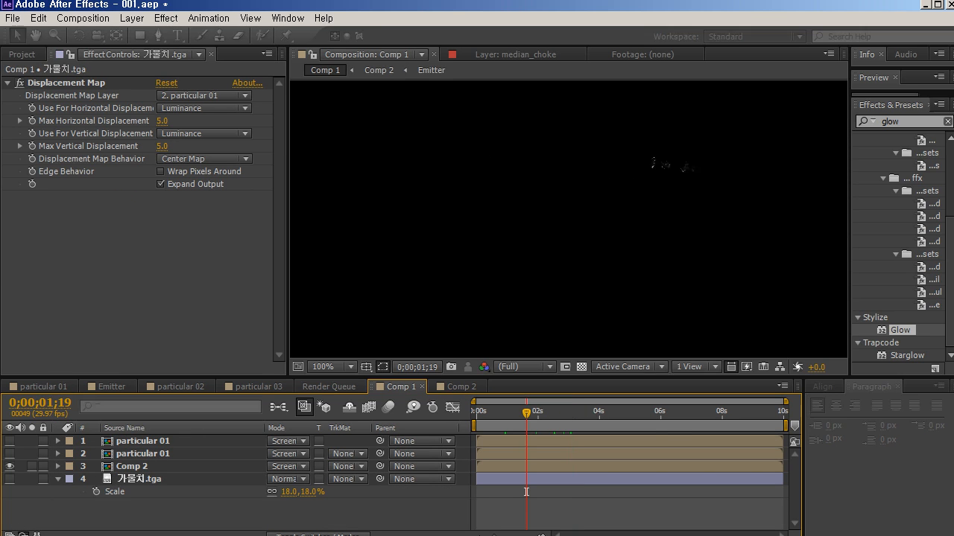
pyautogui.press('space')
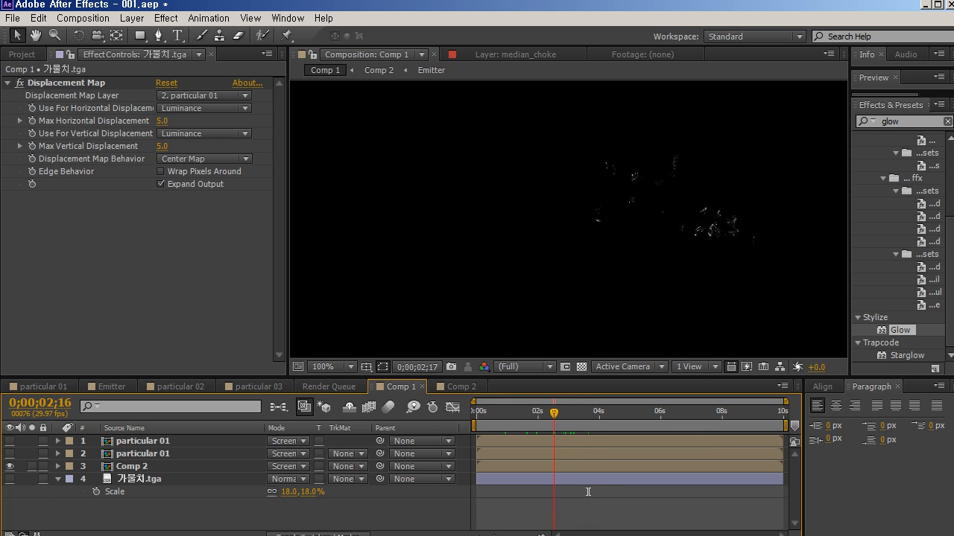
# Review the particular 01, Emitter, particular 02 and particular 03 compositions at different times.
pyautogui.click(43, 387)
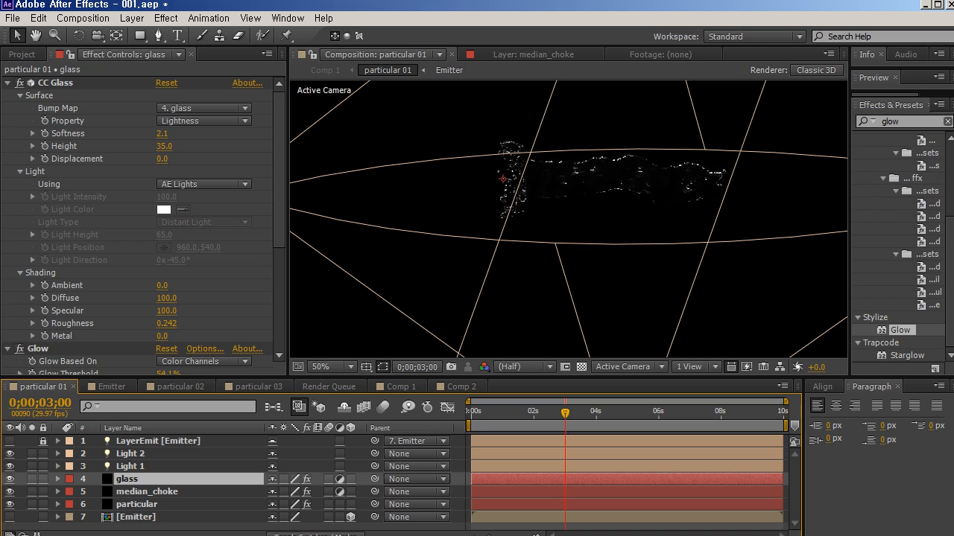
pyautogui.click(492, 413)
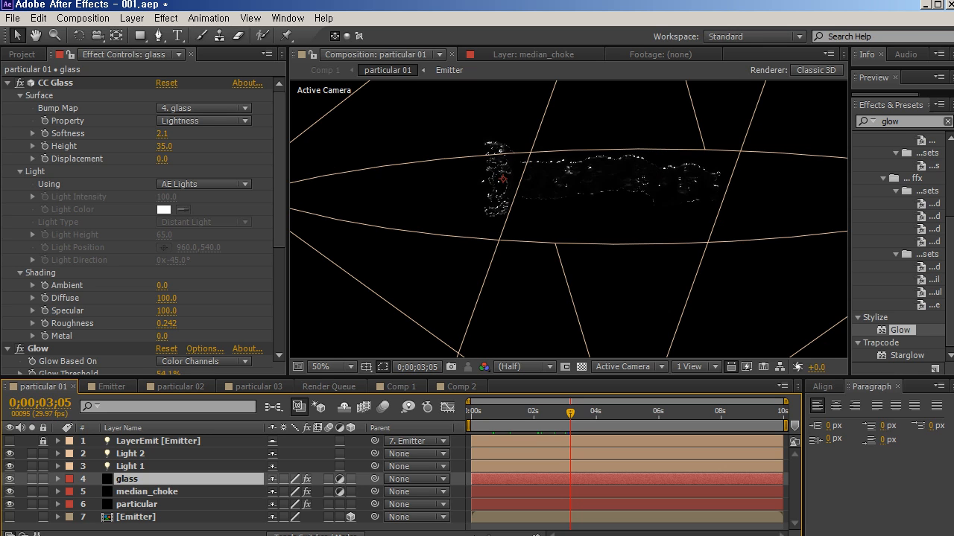
pyautogui.click(111, 387)
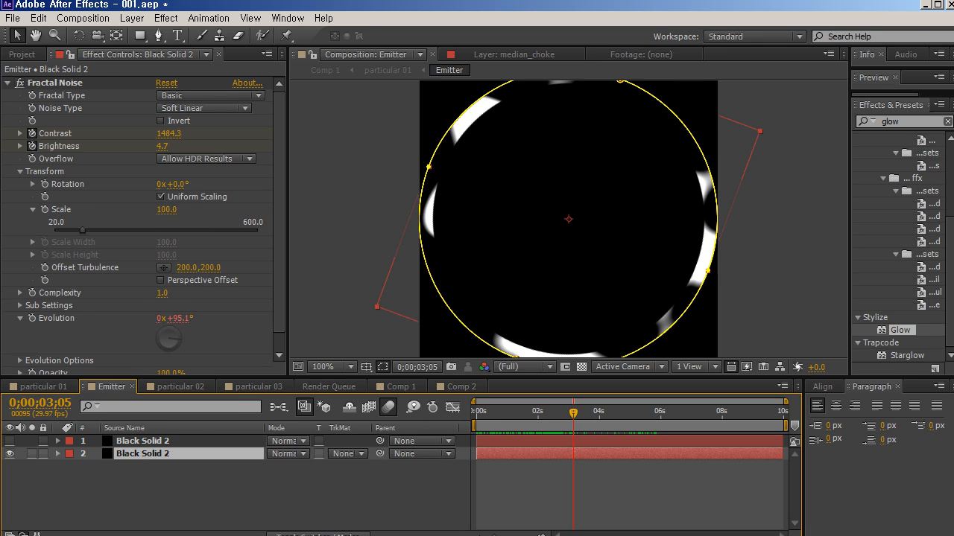
pyautogui.click(179, 387)
pyautogui.moveTo(485, 412)
pyautogui.mouseDown()
pyautogui.moveTo(520, 412)
pyautogui.moveTo(491, 412)
pyautogui.mouseUp()
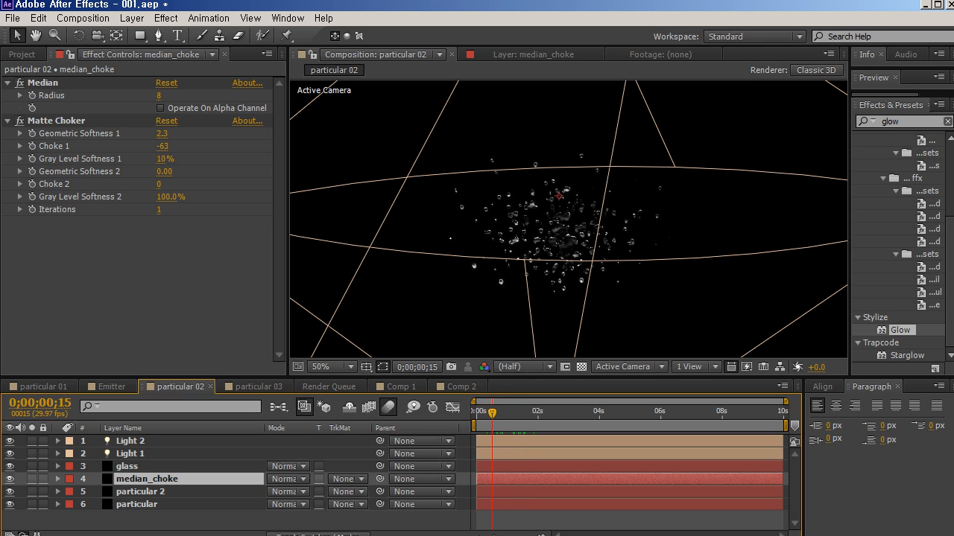
pyautogui.scroll(-2, 568, 219)
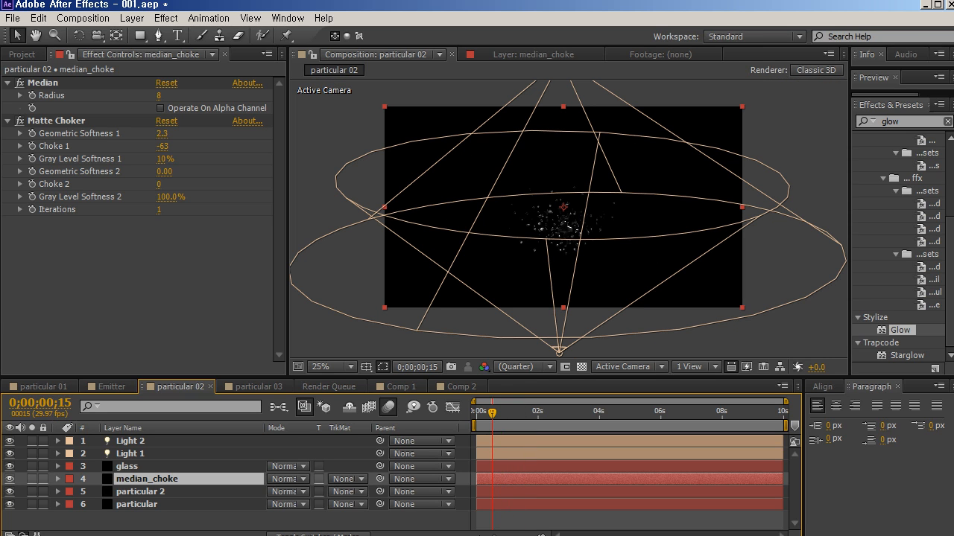
pyautogui.moveTo(517, 412); pyautogui.dragTo(519, 412)
pyautogui.moveTo(553, 413)
pyautogui.mouseDown()
pyautogui.moveTo(476, 413)
pyautogui.moveTo(782, 413)
pyautogui.moveTo(549, 413)
pyautogui.moveTo(562, 412)
pyautogui.mouseUp()
pyautogui.click(253, 386)
pyautogui.scroll(-2, 568, 219)
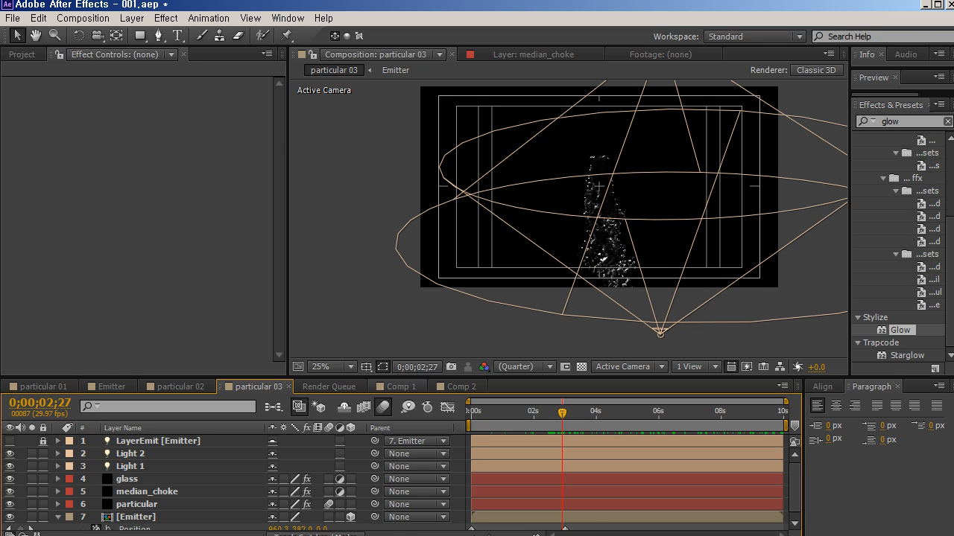
# Open Comp 2 at 0;00;01;16 and show the transparency grid behind the particles.
pyautogui.click(460, 387)
pyautogui.press('.')
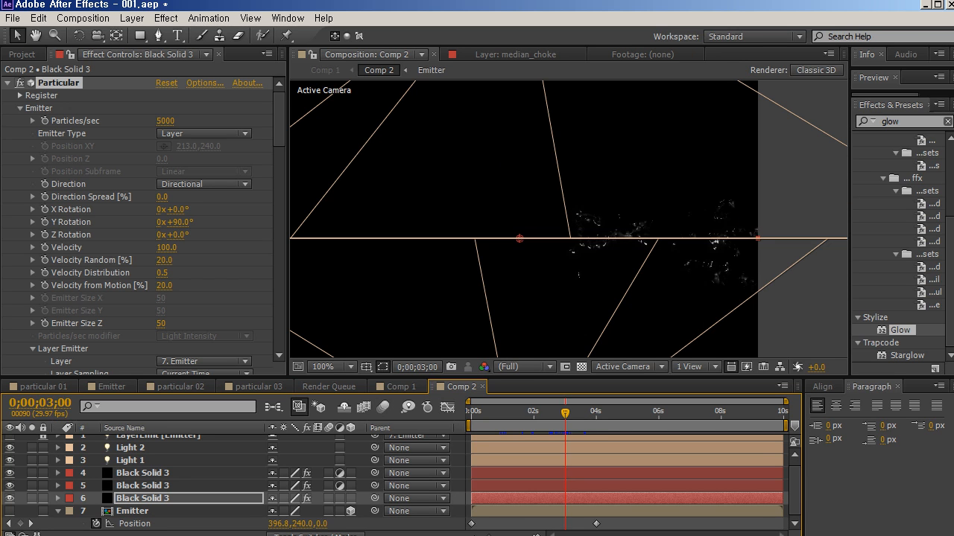
pyautogui.press(',')
pyautogui.moveTo(565, 413); pyautogui.dragTo(519, 413)
pyautogui.click(143, 498)
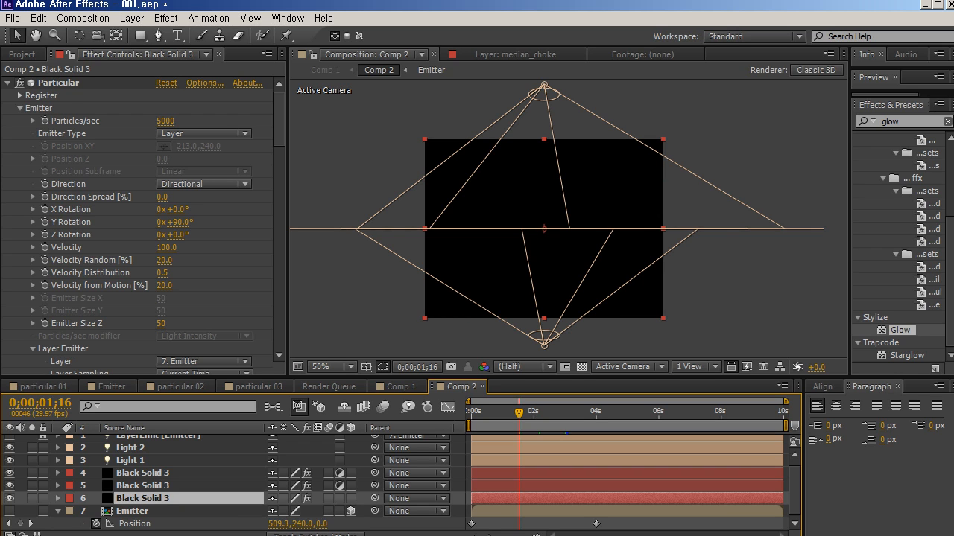
pyautogui.click(581, 367)
pyautogui.press('.')
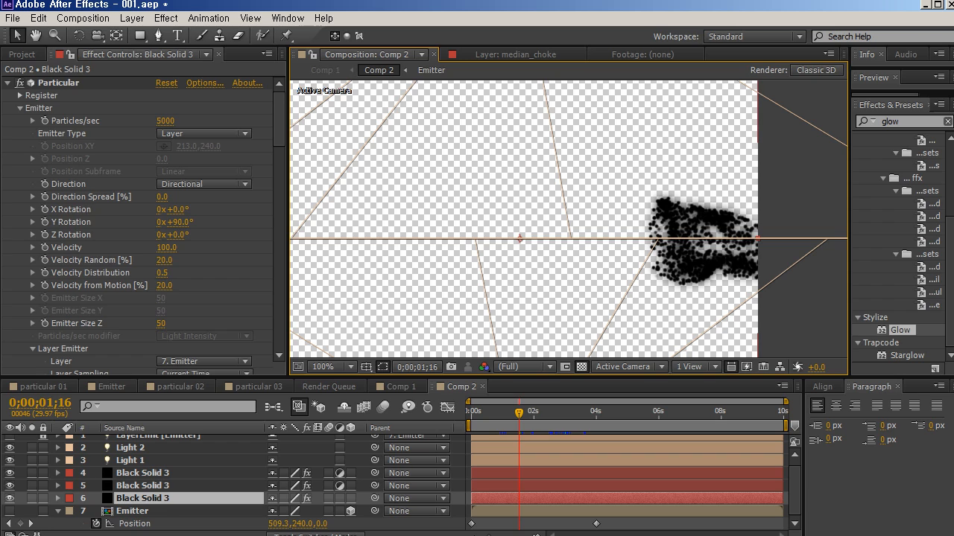
# Review the Median, CC Glass and Glow settings on the upper two Black Solid 3 layers in Comp 2.
pyautogui.click(143, 486)
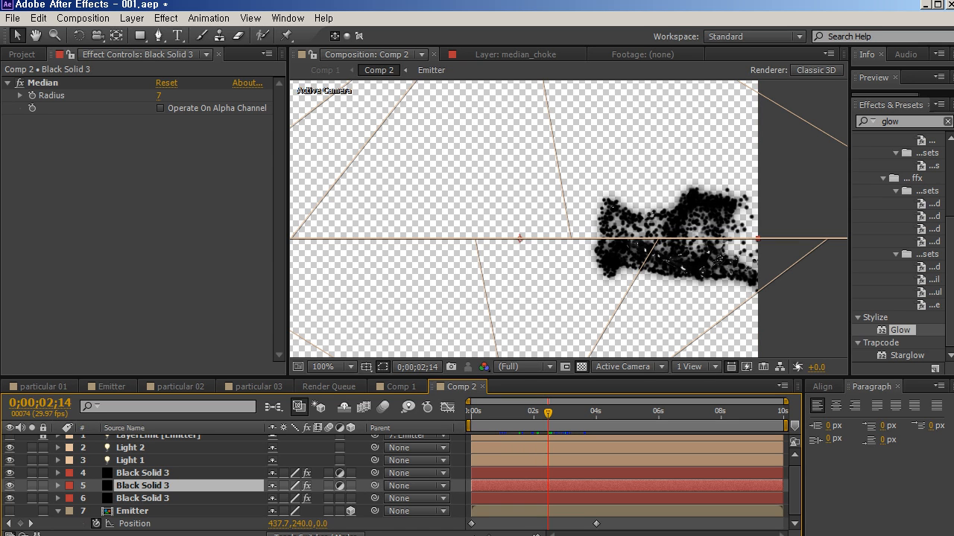
pyautogui.click(143, 473)
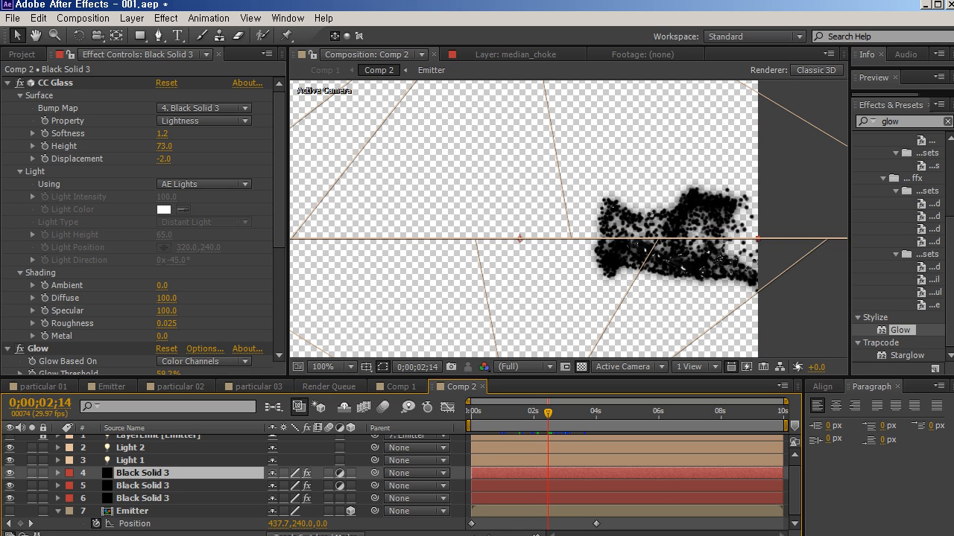
pyautogui.scroll(-5, 138, 223)
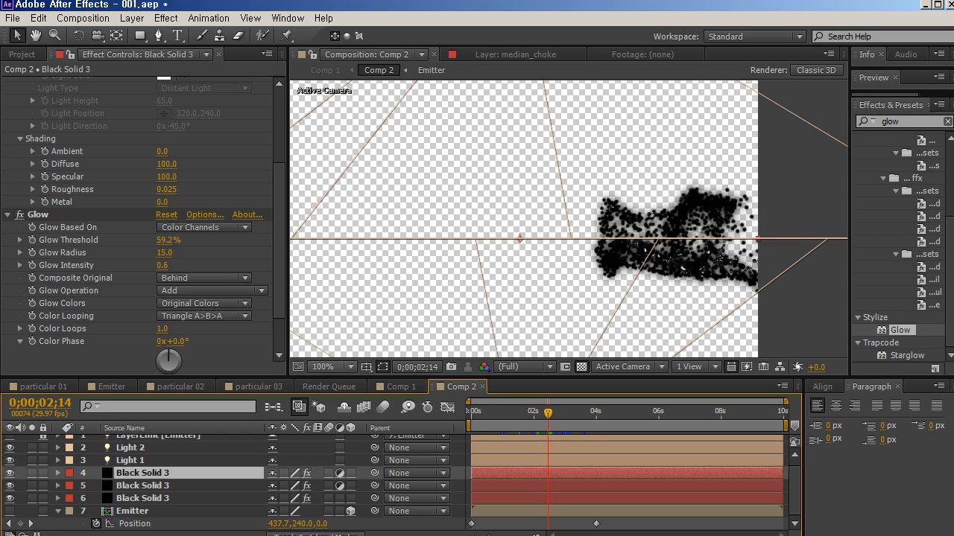
# Compare the particular 03 composition with Comp 1 and Comp 2.
pyautogui.click(257, 387)
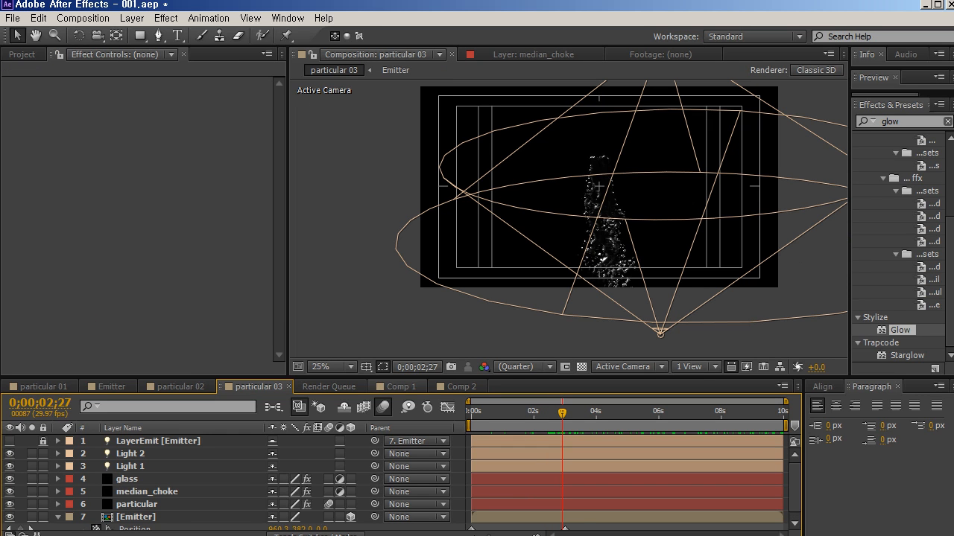
pyautogui.click(400, 387)
pyautogui.click(460, 386)
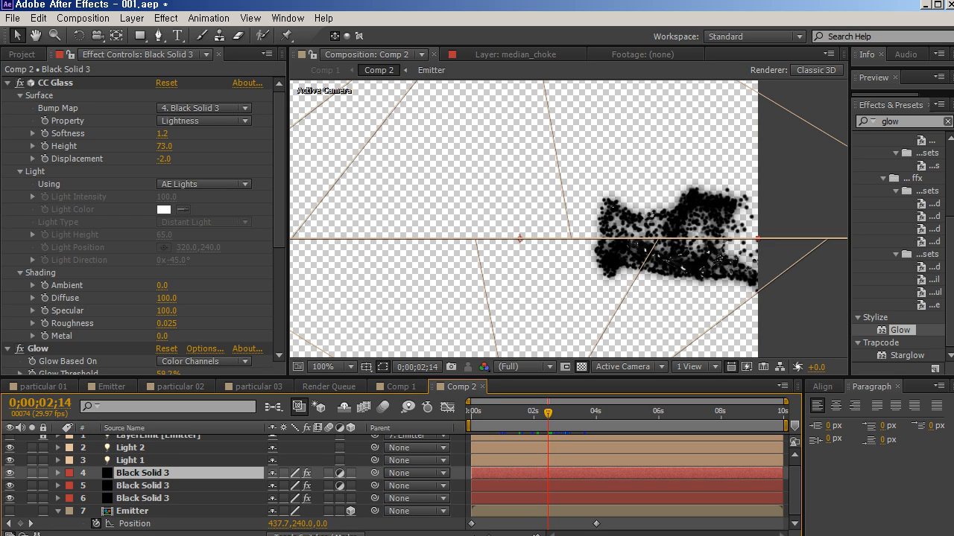
pyautogui.click(400, 386)
pyautogui.click(328, 386)
pyautogui.click(257, 387)
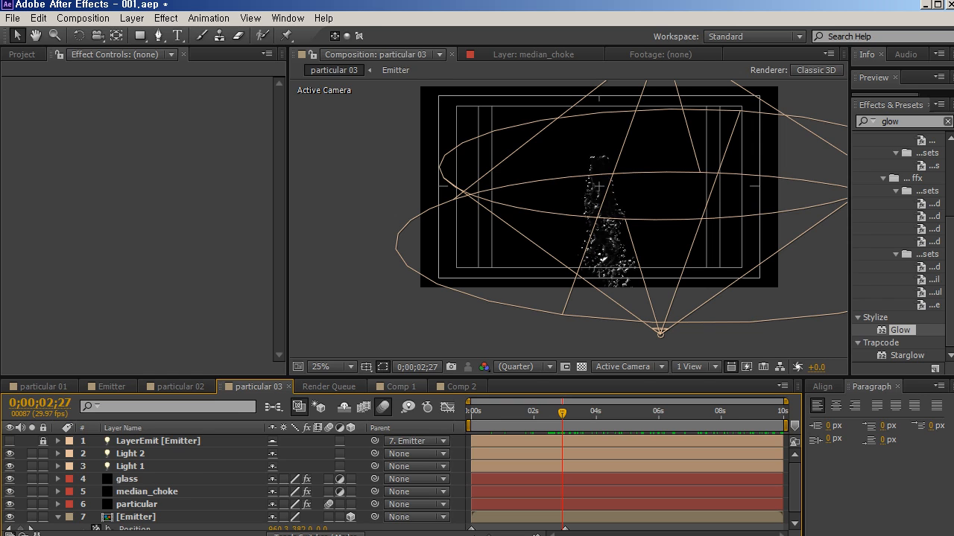
# Delete the Comp 2 layer from Comp 1 and show only the upper particular 01 layer over the fish.
pyautogui.click(400, 386)
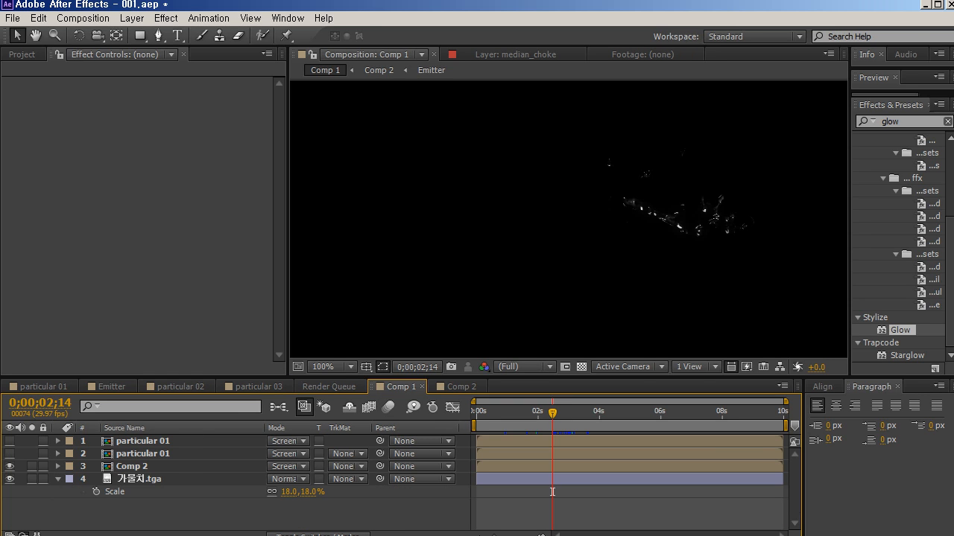
pyautogui.click(132, 466)
pyautogui.press('Delete')
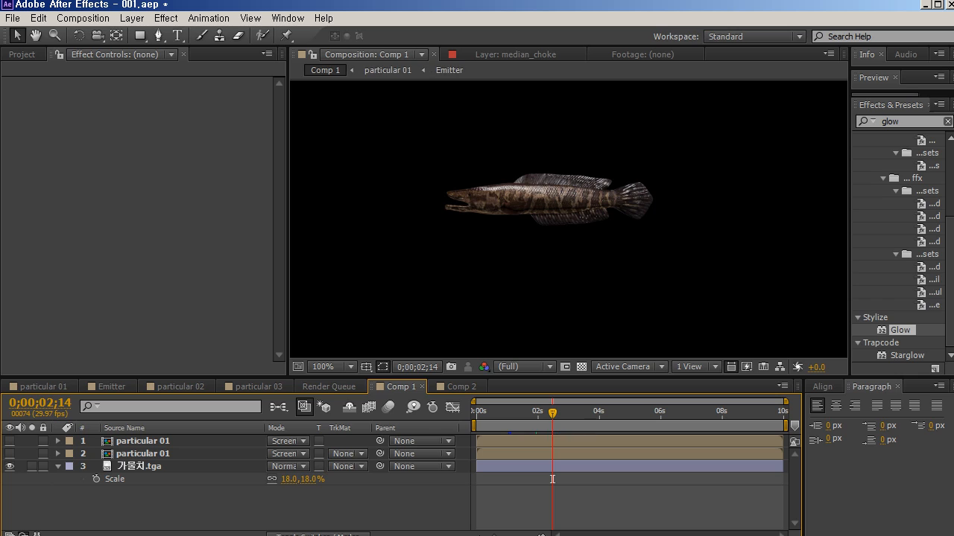
pyautogui.click(9, 441)
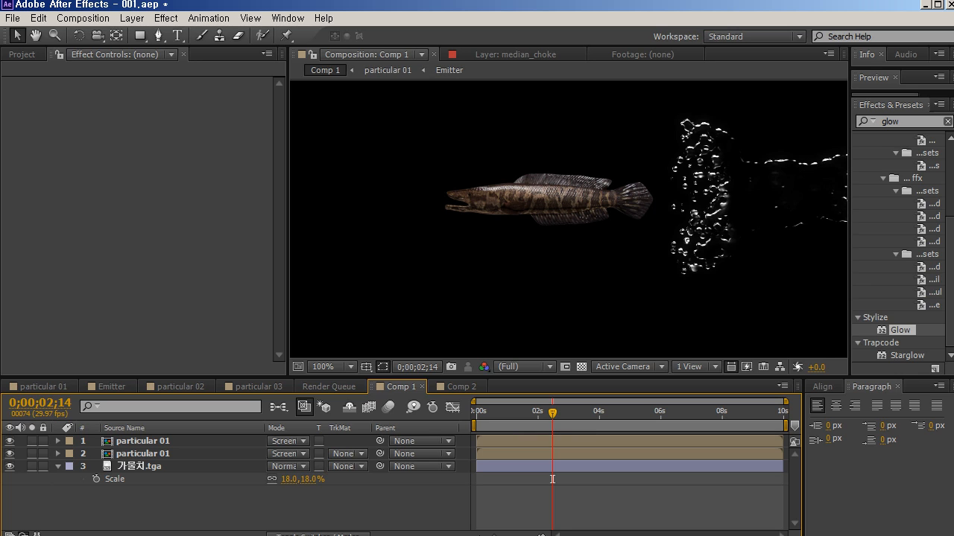
pyautogui.click(9, 454)
# Check the particular 01 water effect around the fish at 0;00;03;23 and 0;00;04;21.
pyautogui.press('pagedown')
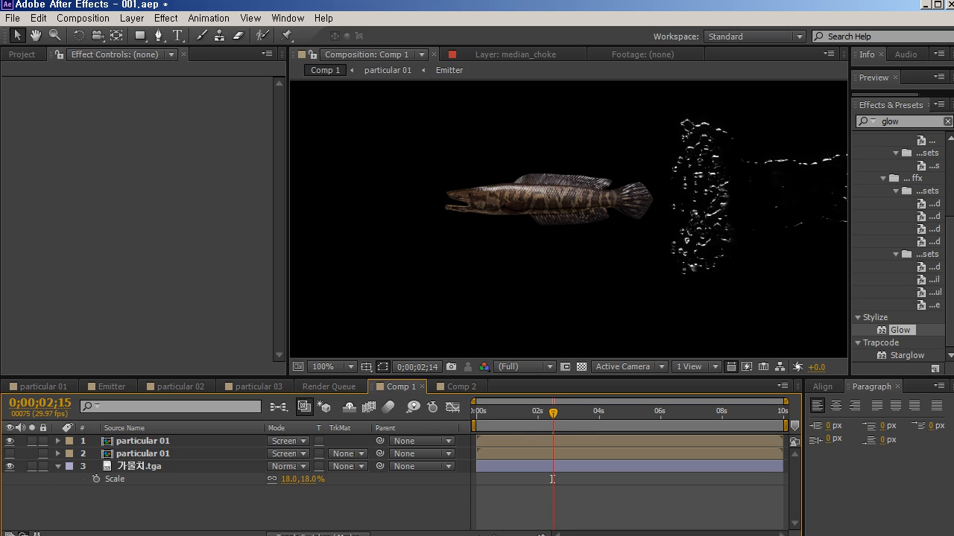
pyautogui.moveTo(552, 479); pyautogui.dragTo(592, 480)
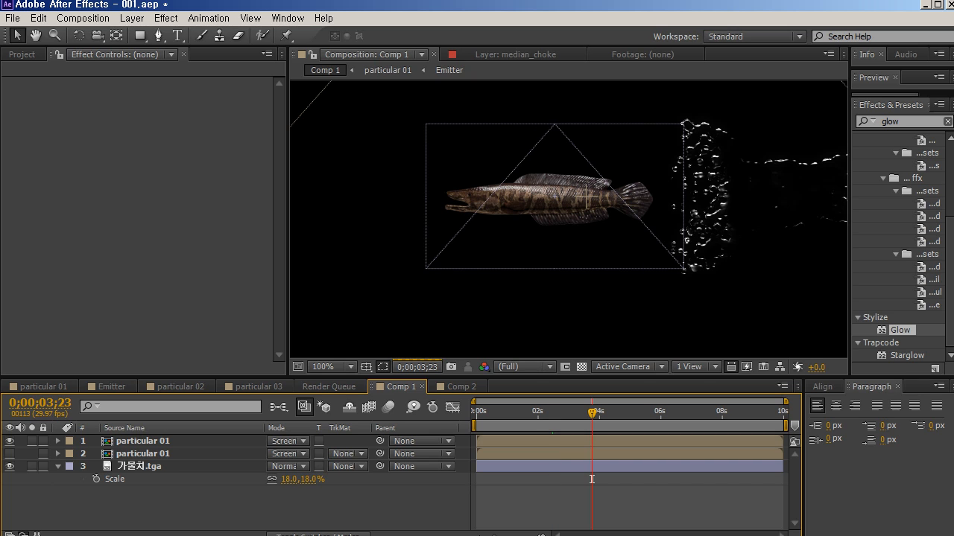
pyautogui.press('space')
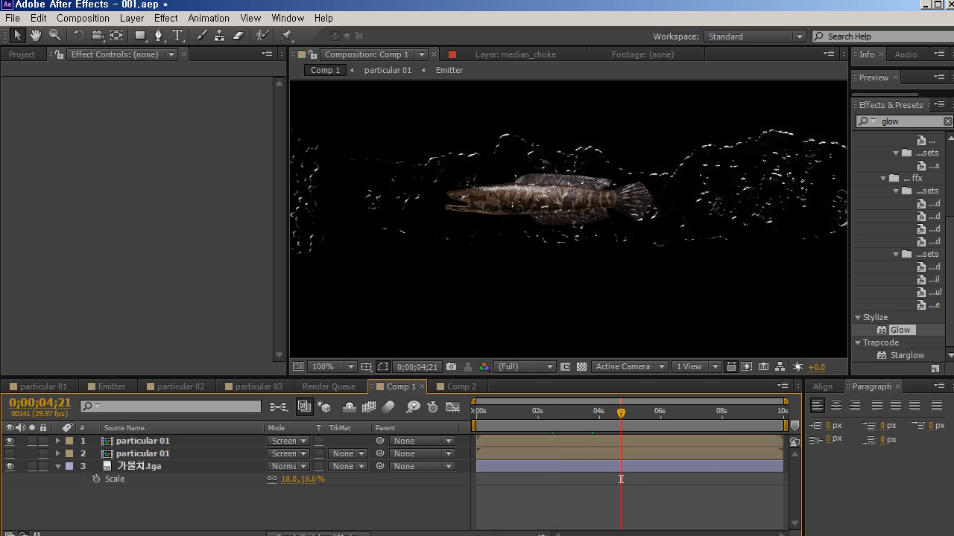
# Review the effect settings of the glass, median_choke and particular layers in the particular 01 composition.
pyautogui.click(43, 387)
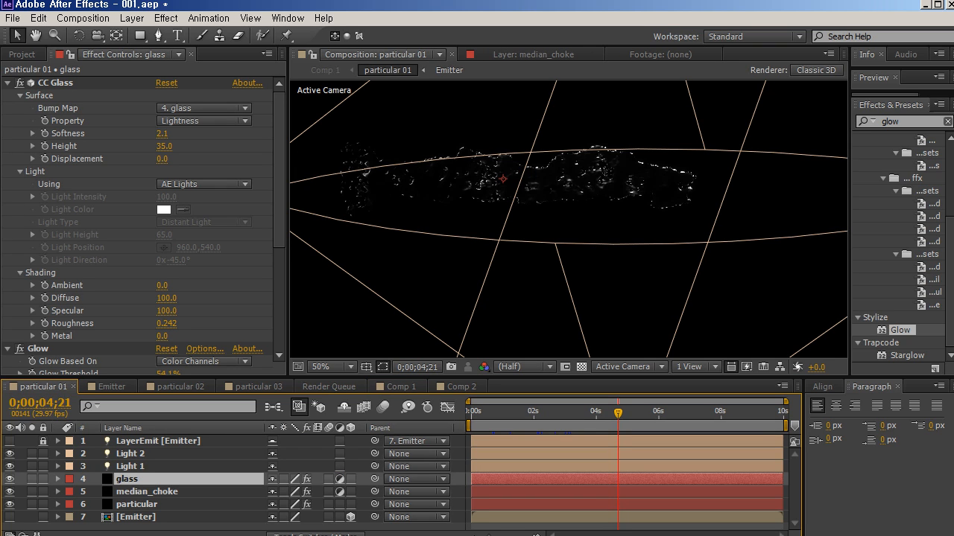
pyautogui.scroll(-5, 142, 223)
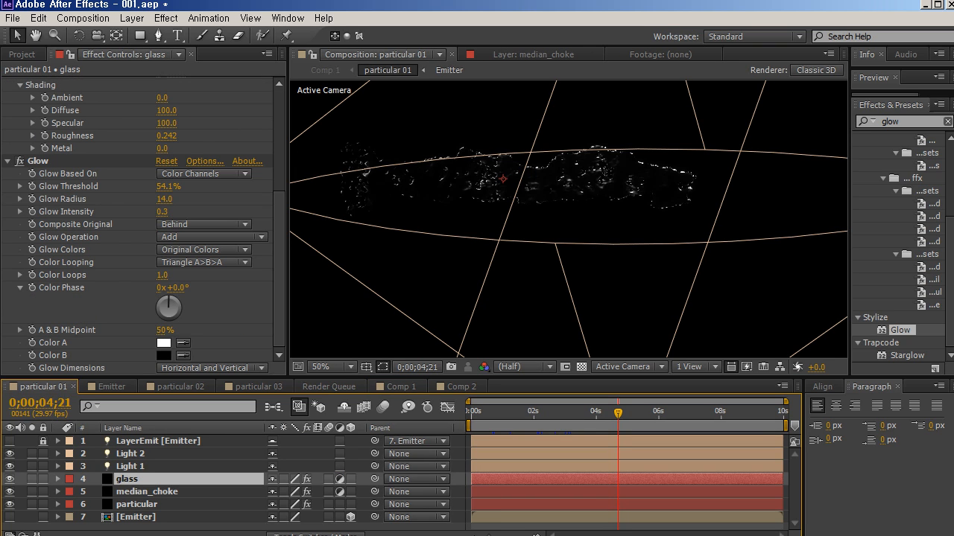
pyautogui.click(147, 492)
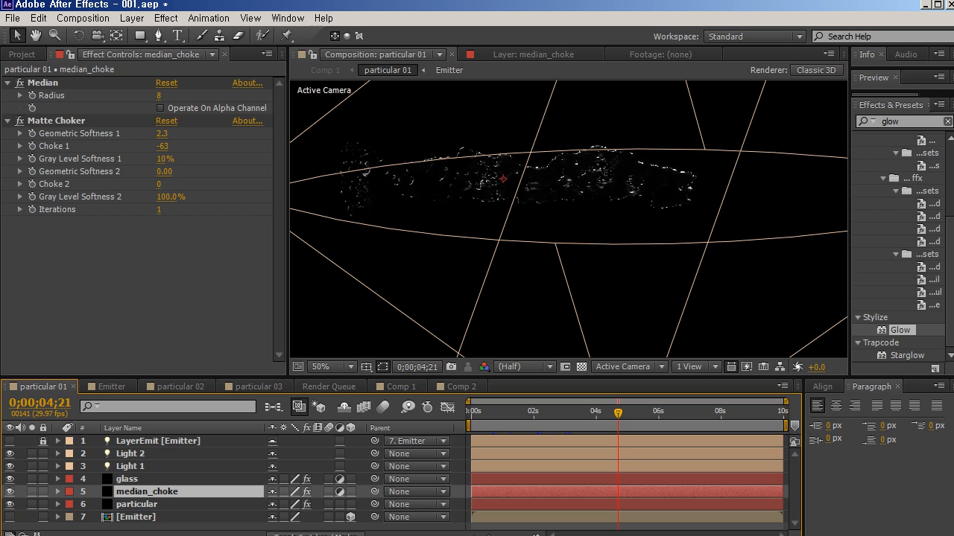
pyautogui.click(137, 504)
pyautogui.scroll(-3, 142, 224)
pyautogui.scroll(3, 142, 223)
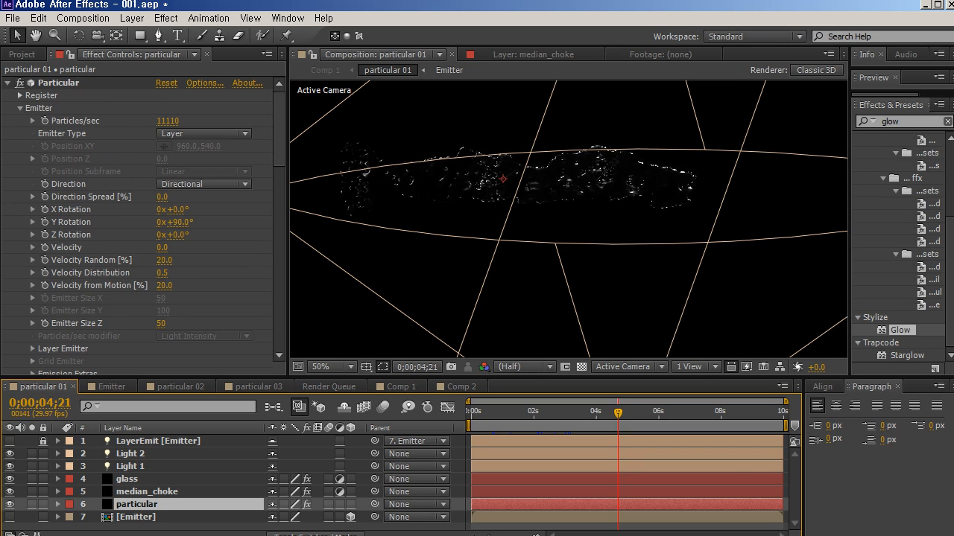